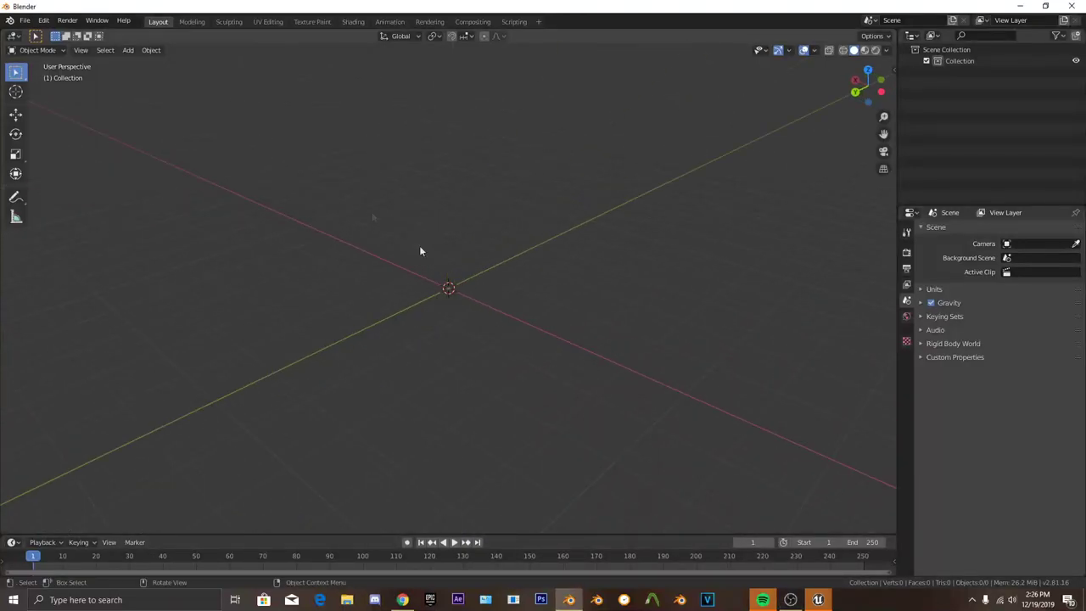
# Import SM_Wood_Wall_01.pskx from the Military Meshes folder as a Skeleton Mesh, keeping the default import options.
pyautogui.click(25, 20)
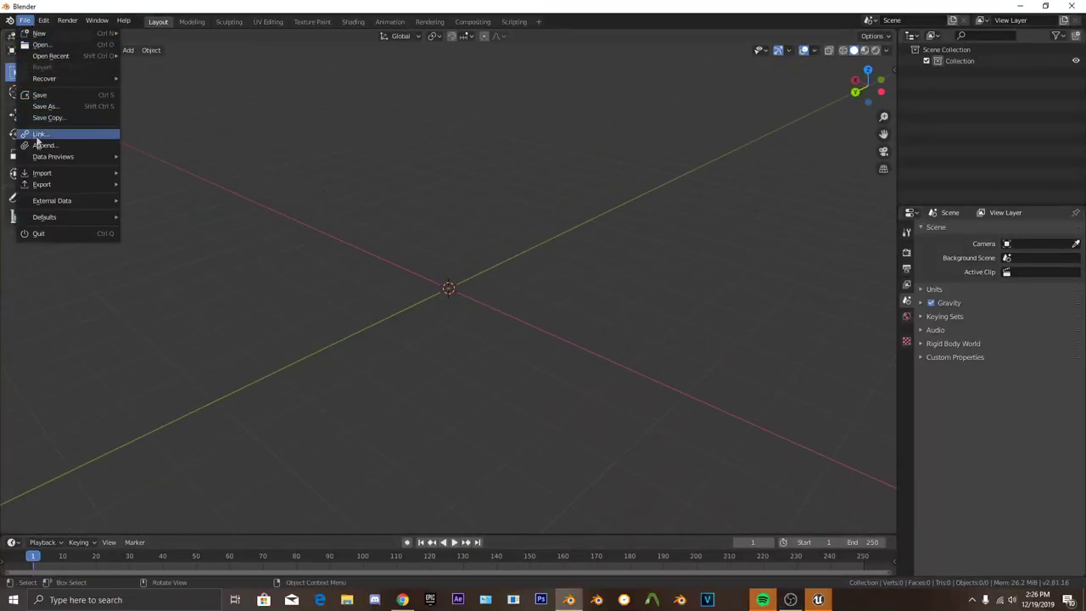
pyautogui.moveTo(66, 174)
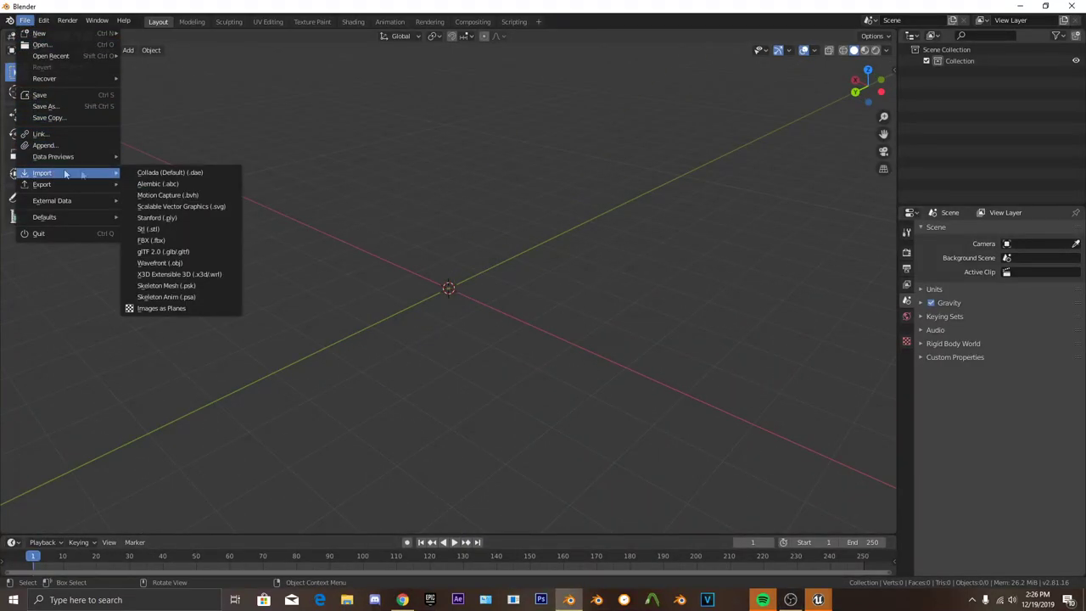
pyautogui.click(192, 287)
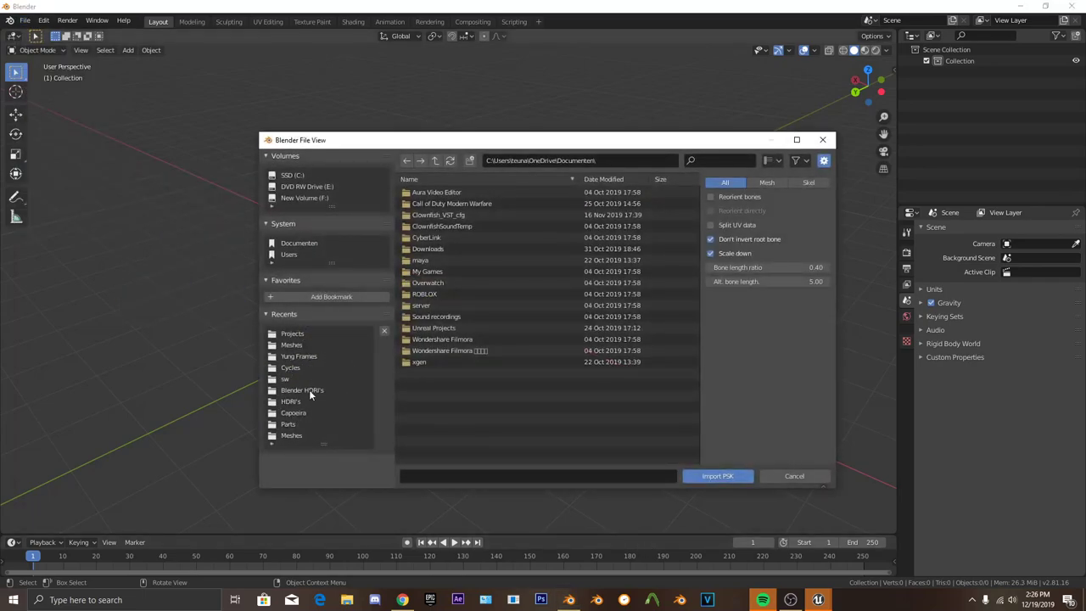
pyautogui.moveTo(374, 142); pyautogui.dragTo(358, 115)
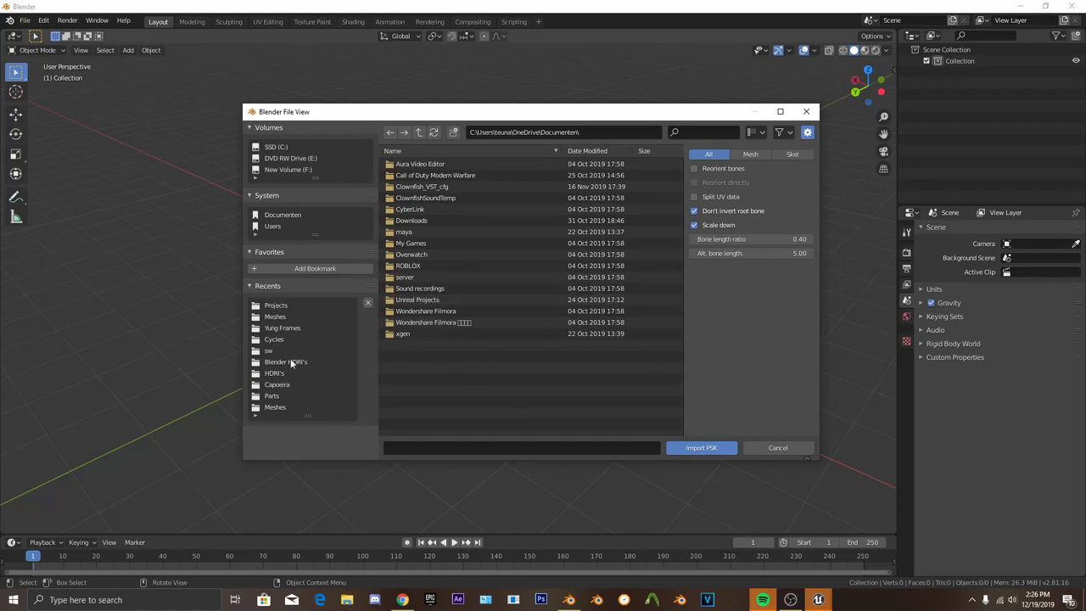
pyautogui.click(279, 306)
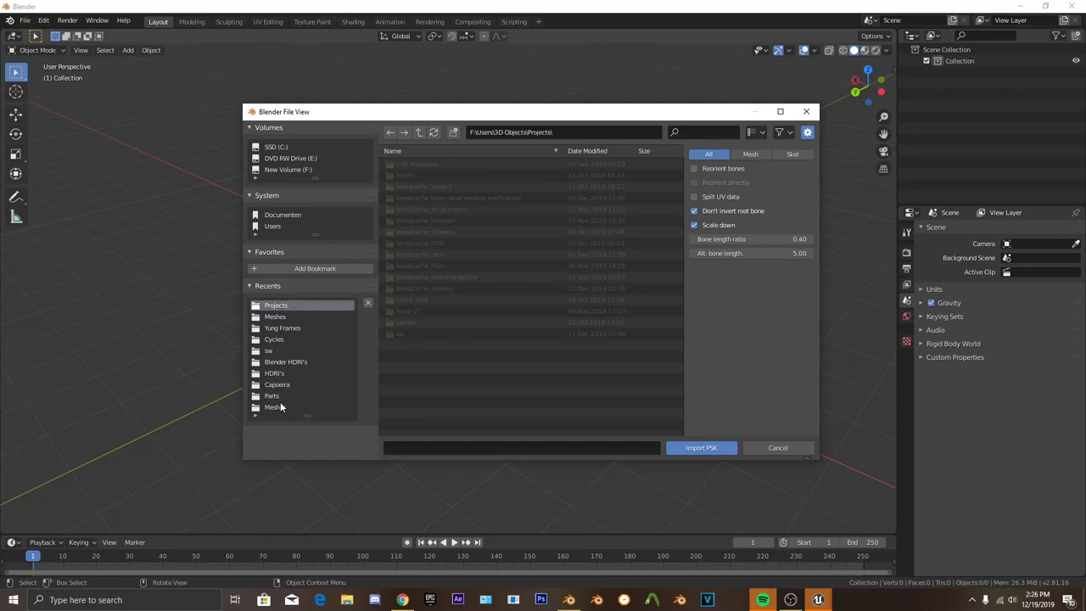
pyautogui.click(288, 318)
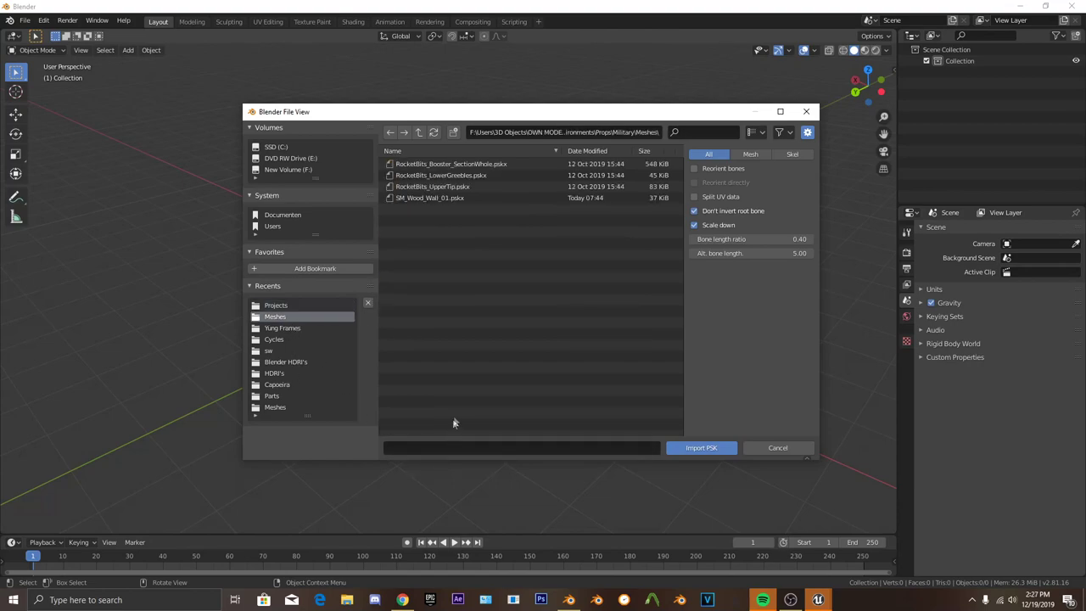
pyautogui.doubleClick(470, 197)
pyautogui.scroll(4, 465, 359)
pyautogui.moveTo(465, 360); pyautogui.dragTo(603, 363, button='middle')
pyautogui.scroll(-1, 603, 363)
pyautogui.keyDown('shift'); pyautogui.moveTo(434, 336); pyautogui.dragTo(186, 147, button='middle'); pyautogui.keyUp('shift')
pyautogui.scroll(-5, 477, 387)
pyautogui.scroll(4, 503, 417)
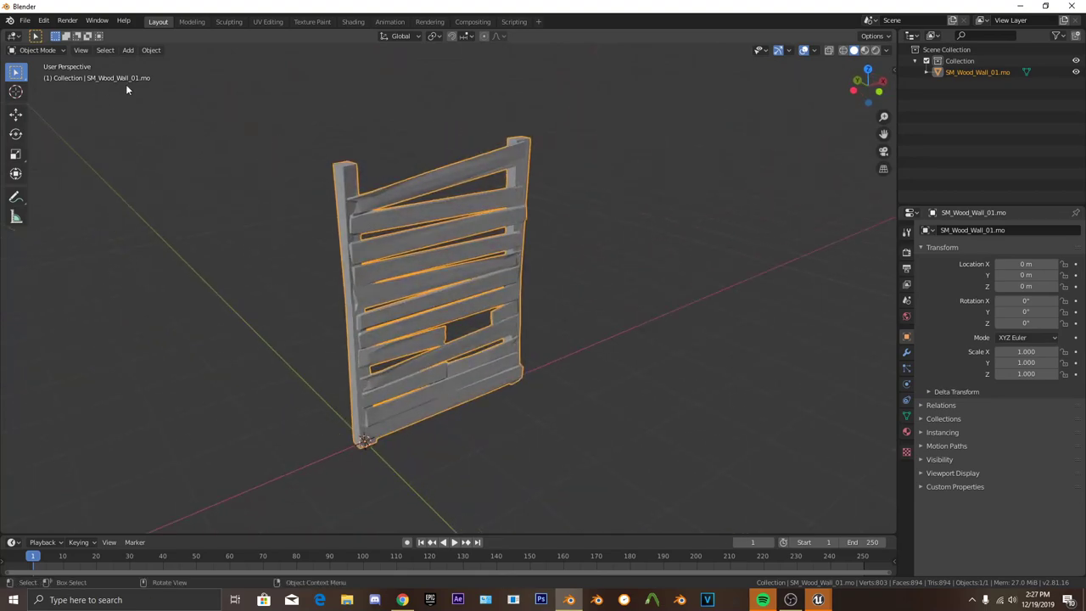
# Switch to UE Viewer to look through the Military prop packages and folder tree, and return to Blender.
pyautogui.click(818, 600)
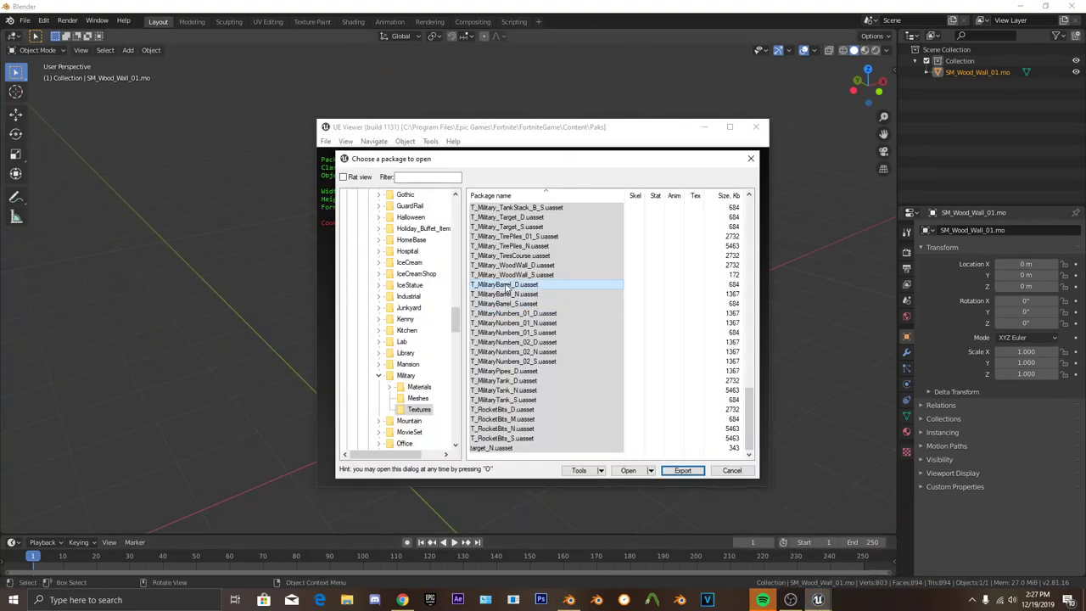
pyautogui.scroll(15, 424, 371)
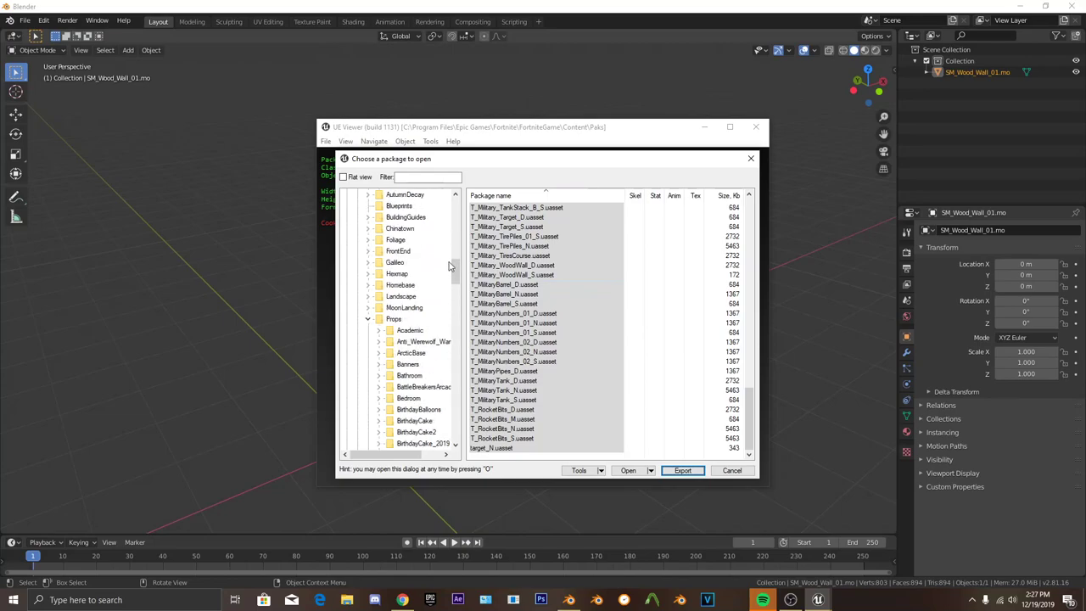
pyautogui.moveTo(455, 268); pyautogui.dragTo(455, 341)
pyautogui.click(277, 312)
pyautogui.scroll(2, 277, 312)
pyautogui.moveTo(278, 312)
pyautogui.mouseDown(button='middle')
pyautogui.moveTo(228, 401)
pyautogui.moveTo(546, 386)
pyautogui.moveTo(447, 400)
pyautogui.moveTo(606, 381)
pyautogui.moveTo(636, 399)
pyautogui.mouseUp(button='middle')
pyautogui.scroll(-4, 546, 386)
pyautogui.scroll(2, 447, 401)
pyautogui.click(458, 301)
pyautogui.rightClick(458, 301)
pyautogui.click(458, 300)
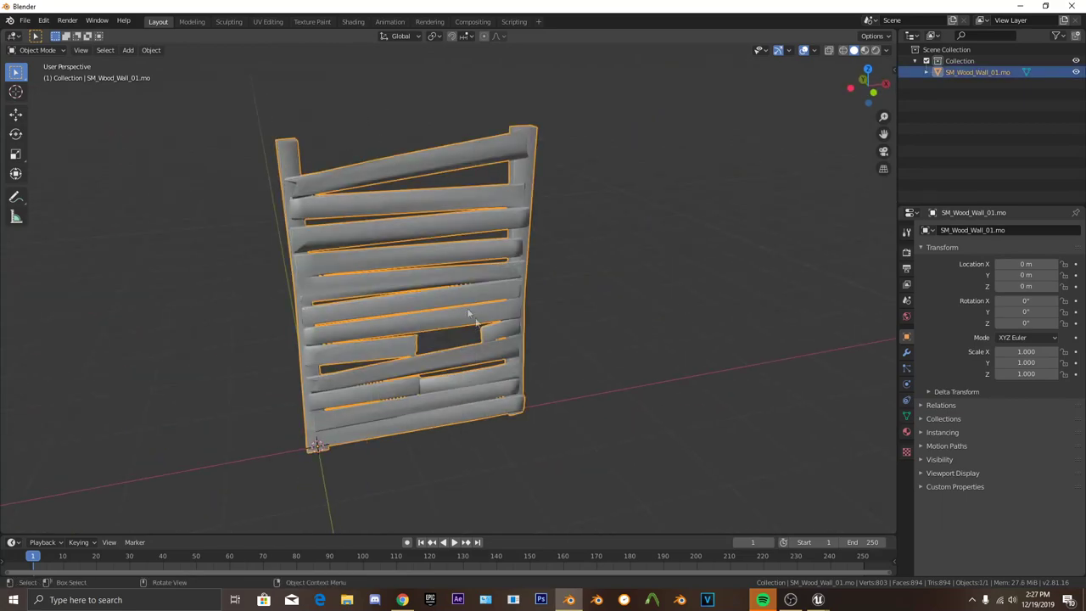
# Enable Auto Smooth for the normals of the wooden wall mesh.
pyautogui.scroll(3, 468, 315)
pyautogui.moveTo(468, 314)
pyautogui.mouseDown(button='middle')
pyautogui.moveTo(532, 386)
pyautogui.moveTo(547, 385)
pyautogui.mouseUp(button='middle')
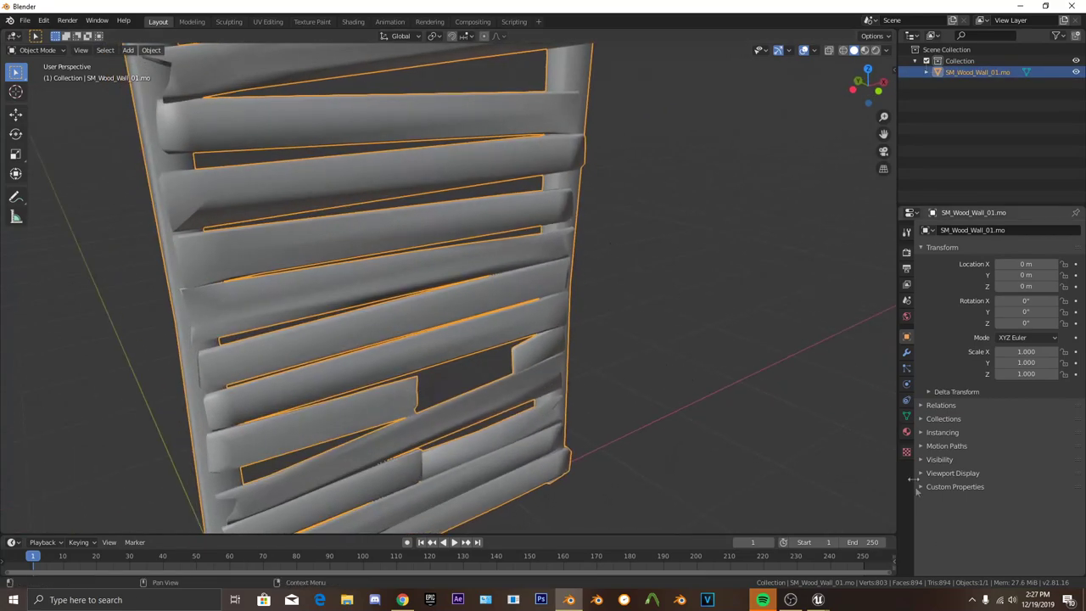
pyautogui.click(905, 416)
pyautogui.click(936, 424)
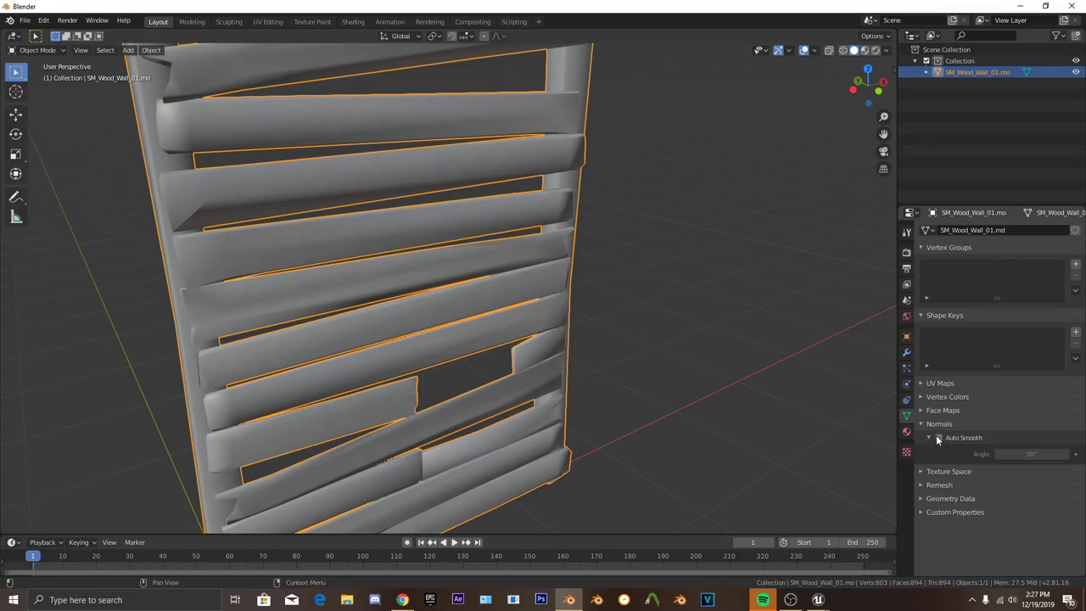
pyautogui.click(938, 438)
# Examine the shading of the wall's planks from several angles, both close up and from a distance.
pyautogui.scroll(-3, 517, 388)
pyautogui.click(556, 360)
pyautogui.moveTo(555, 359); pyautogui.dragTo(482, 374, button='middle')
pyautogui.keyDown('shift'); pyautogui.moveTo(382, 367); pyautogui.dragTo(438, 264, button='middle'); pyautogui.keyUp('shift')
pyautogui.click(444, 342)
pyautogui.moveTo(444, 342); pyautogui.dragTo(531, 356, button='middle')
pyautogui.scroll(3, 419, 357)
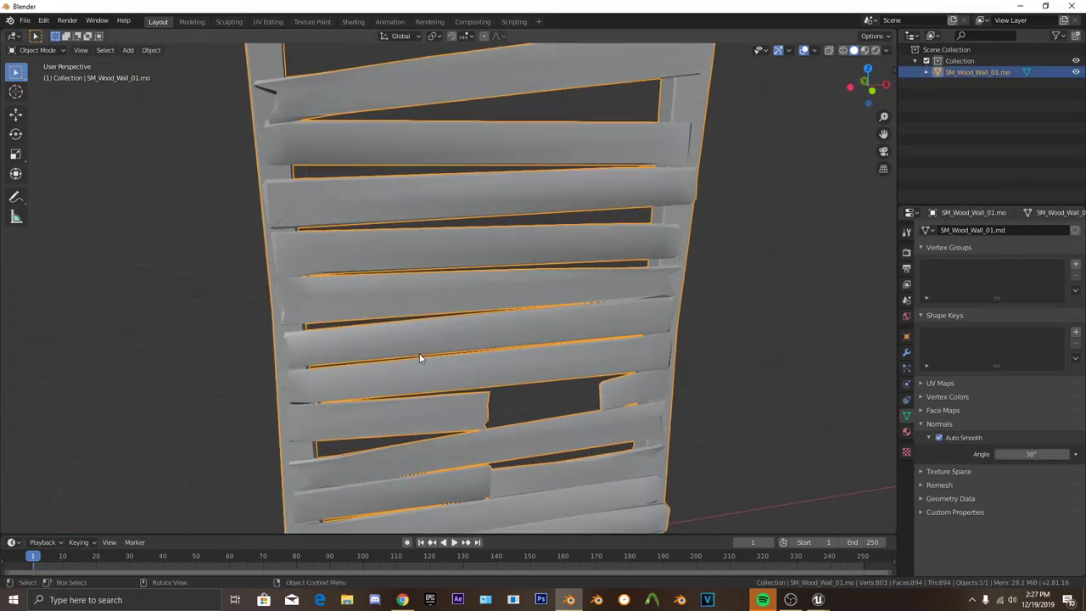
pyautogui.moveTo(419, 353); pyautogui.dragTo(459, 371, button='middle')
pyautogui.scroll(-4, 481, 368)
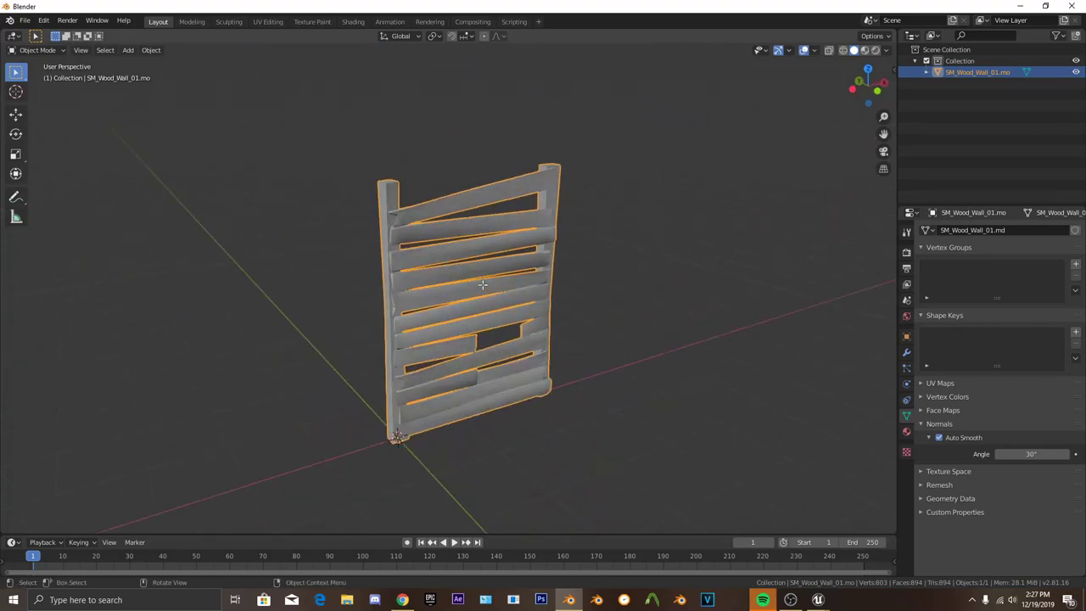
# Separate the wall mesh by loose parts in Edit Mode and return to Object Mode.
pyautogui.press('Tab')
pyautogui.moveTo(652, 373); pyautogui.dragTo(588, 327, button='middle')
pyautogui.scroll(3, 589, 327)
pyautogui.moveTo(399, 310); pyautogui.dragTo(475, 292, button='middle')
pyautogui.press('p')
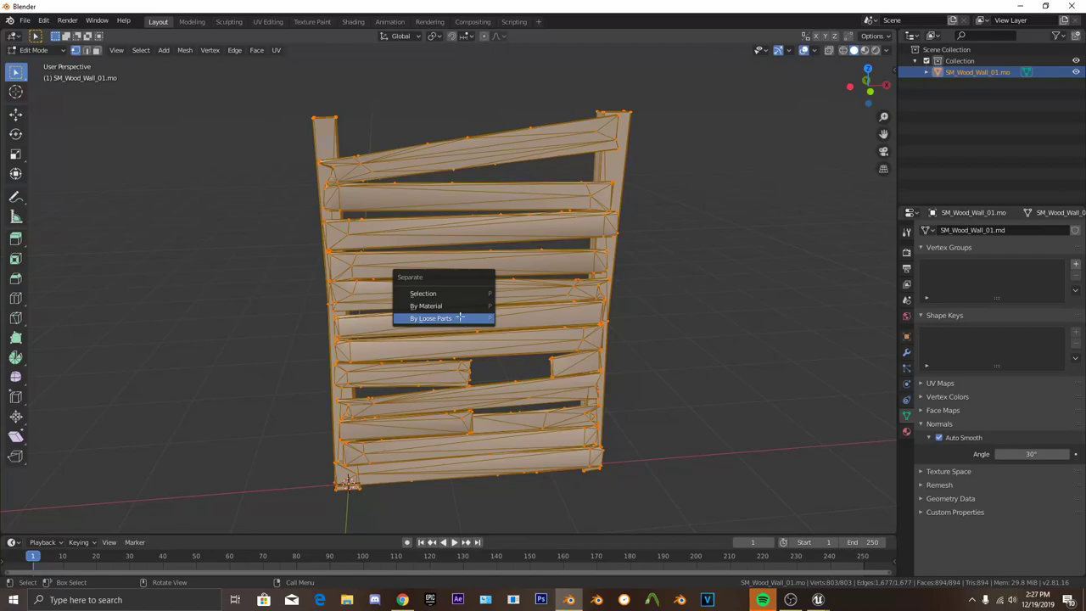
pyautogui.click(465, 318)
pyautogui.moveTo(343, 410); pyautogui.dragTo(358, 407, button='middle')
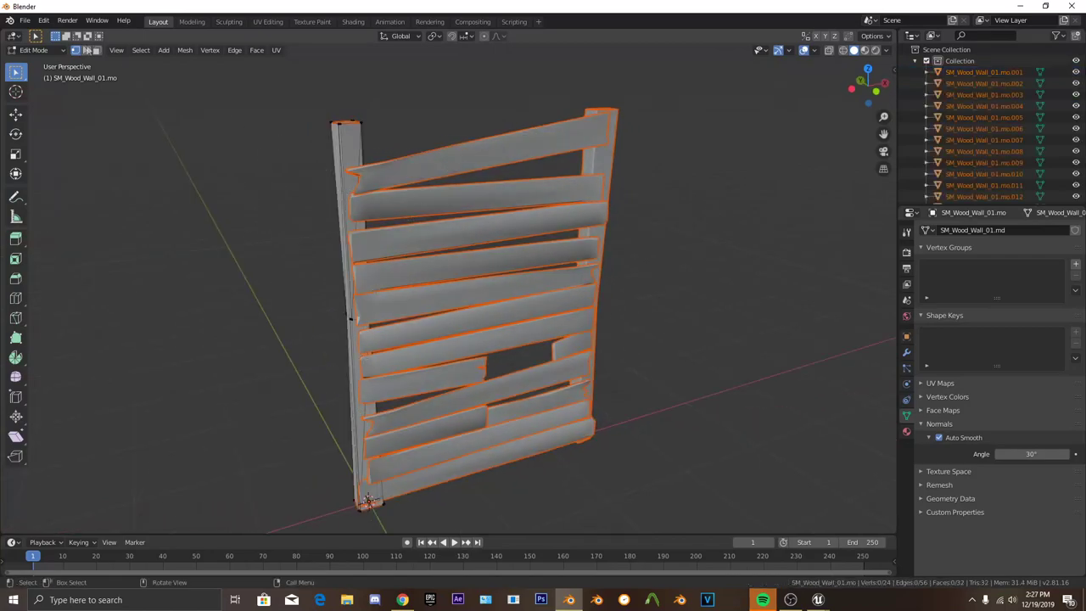
pyautogui.click(34, 50)
pyautogui.click(43, 68)
# Check the separated wall parts by selecting individual planks and posts from different angles.
pyautogui.click(438, 170)
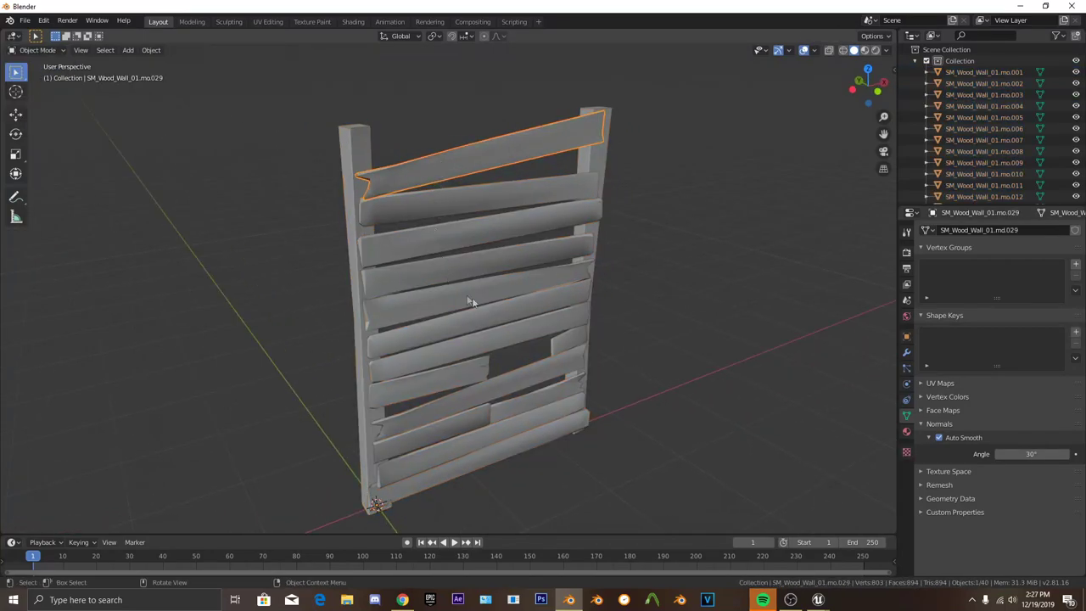
pyautogui.moveTo(472, 302); pyautogui.dragTo(470, 193, button='middle')
pyautogui.click(471, 220)
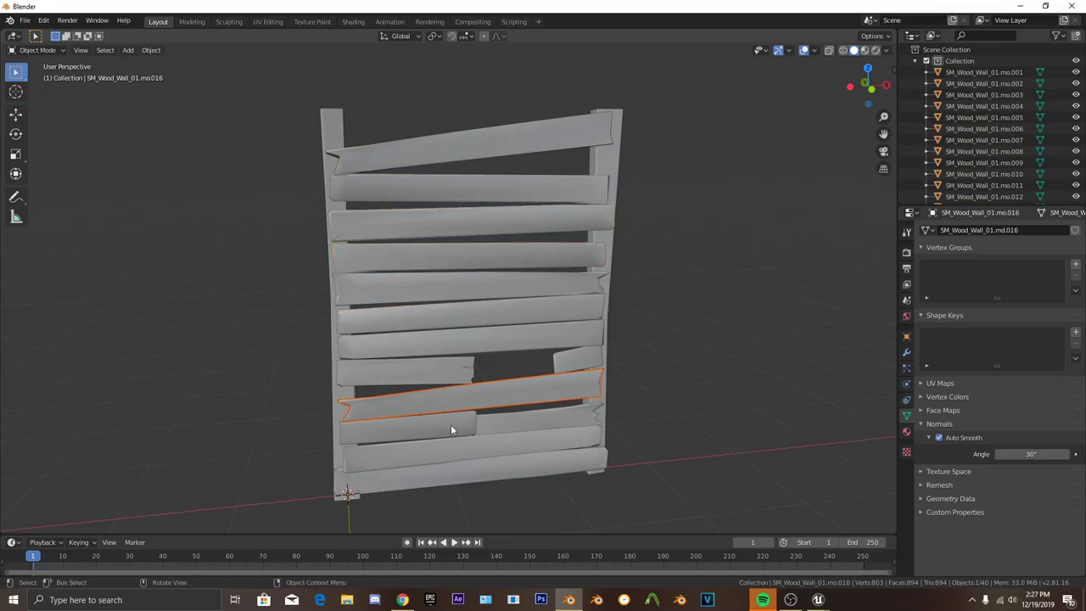
pyautogui.click(334, 320)
pyautogui.moveTo(351, 406); pyautogui.dragTo(492, 356, button='middle')
pyautogui.scroll(2, 549, 330)
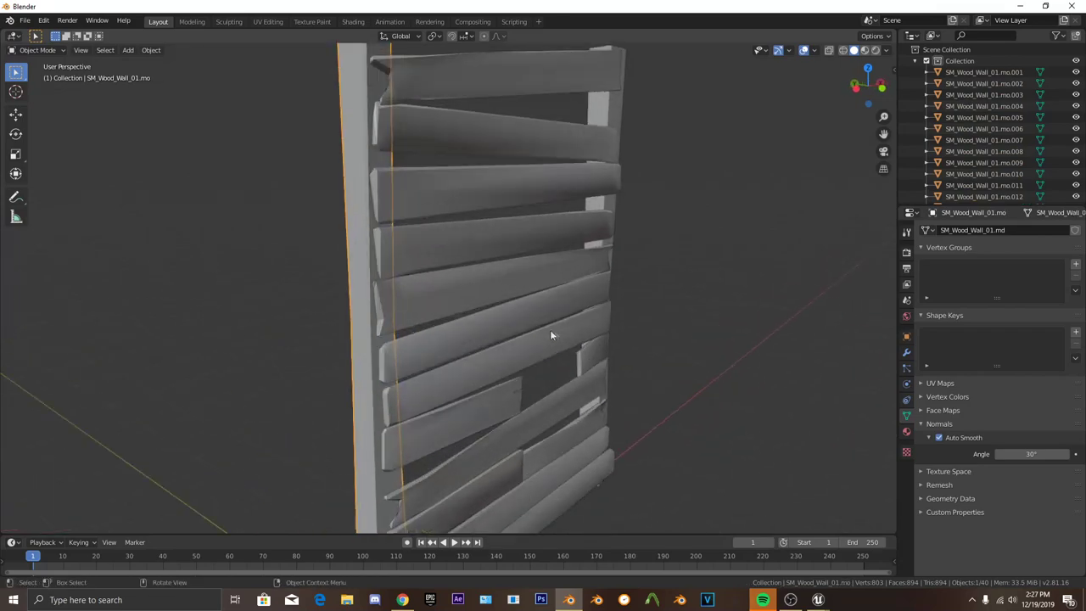
pyautogui.moveTo(550, 329); pyautogui.dragTo(407, 365, button='middle')
pyautogui.click(669, 299)
pyautogui.scroll(-5, 647, 333)
pyautogui.moveTo(648, 333); pyautogui.dragTo(451, 292, button='middle')
pyautogui.scroll(3, 444, 361)
pyautogui.scroll(-4, 526, 283)
# Add a plane mesh and scale it up into a large ground surface beneath the wall.
pyautogui.click(128, 50)
pyautogui.moveTo(148, 62)
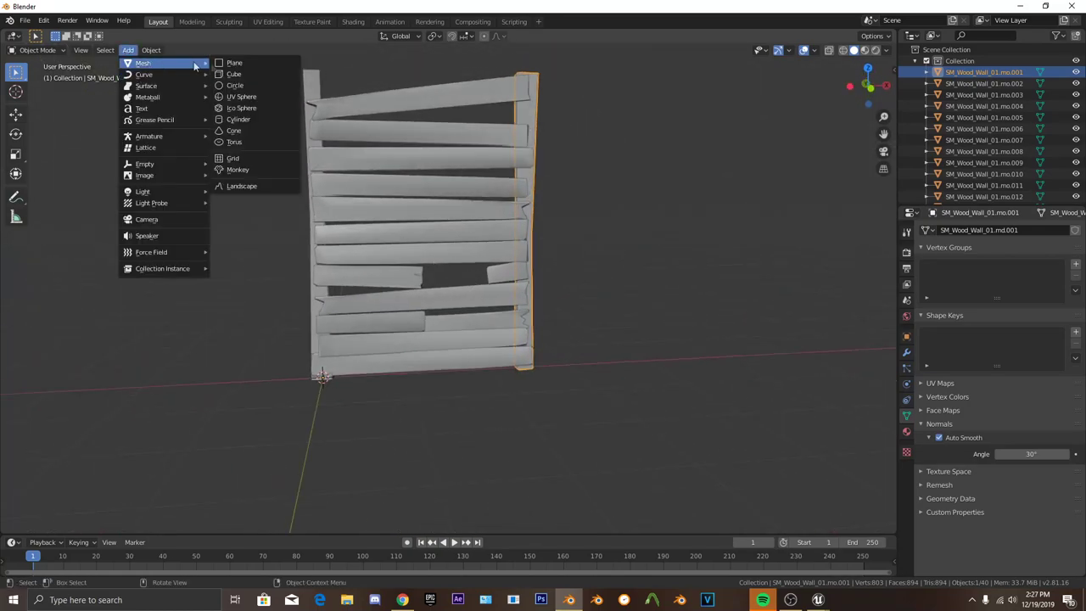
pyautogui.click(231, 63)
pyautogui.press('s')
pyautogui.click(416, 48)
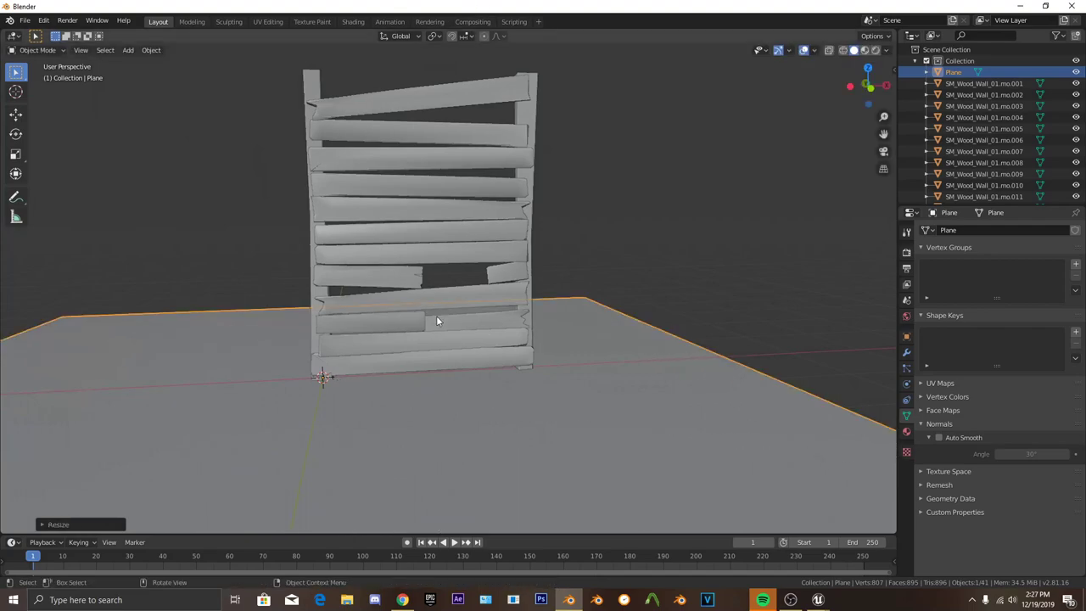
# Move the ground plane along the X axis so it is centred beneath the wall.
pyautogui.scroll(-5, 433, 317)
pyautogui.click(15, 114)
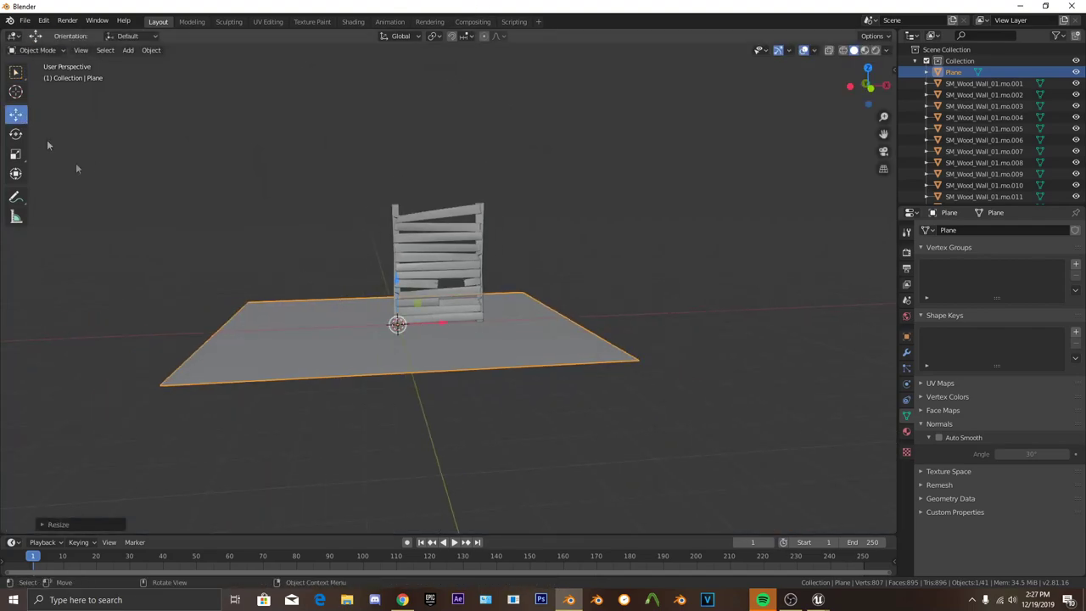
pyautogui.moveTo(435, 323); pyautogui.dragTo(489, 347)
pyautogui.scroll(3, 476, 325)
pyautogui.scroll(5, 485, 344)
pyautogui.moveTo(370, 334); pyautogui.dragTo(468, 363, button='middle')
pyautogui.scroll(-5, 705, 410)
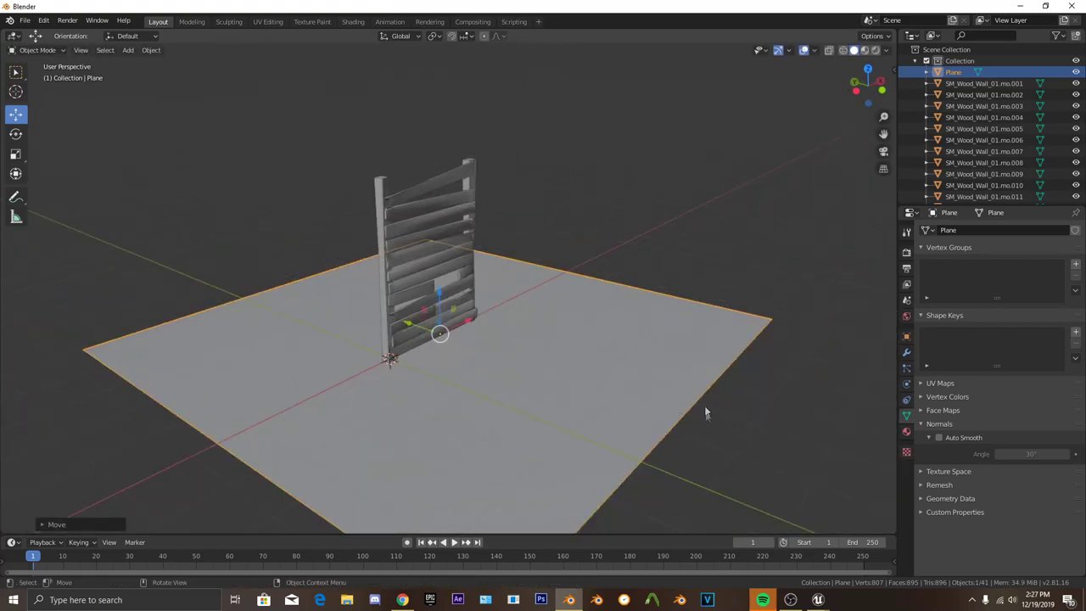
# Hide the ground plane and select one of the wall's middle planks.
pyautogui.scroll(2, 740, 377)
pyautogui.scroll(2, 740, 377)
pyautogui.moveTo(740, 377); pyautogui.dragTo(624, 370, button='middle')
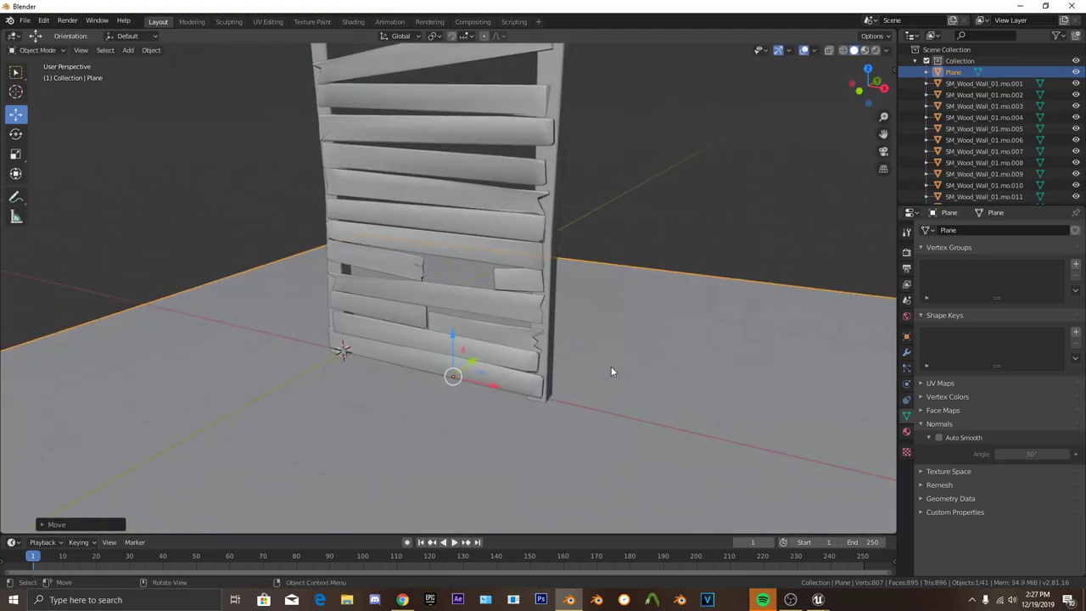
pyautogui.press('h')
pyautogui.scroll(2, 380, 330)
pyautogui.click(409, 223)
pyautogui.scroll(-2, 424, 299)
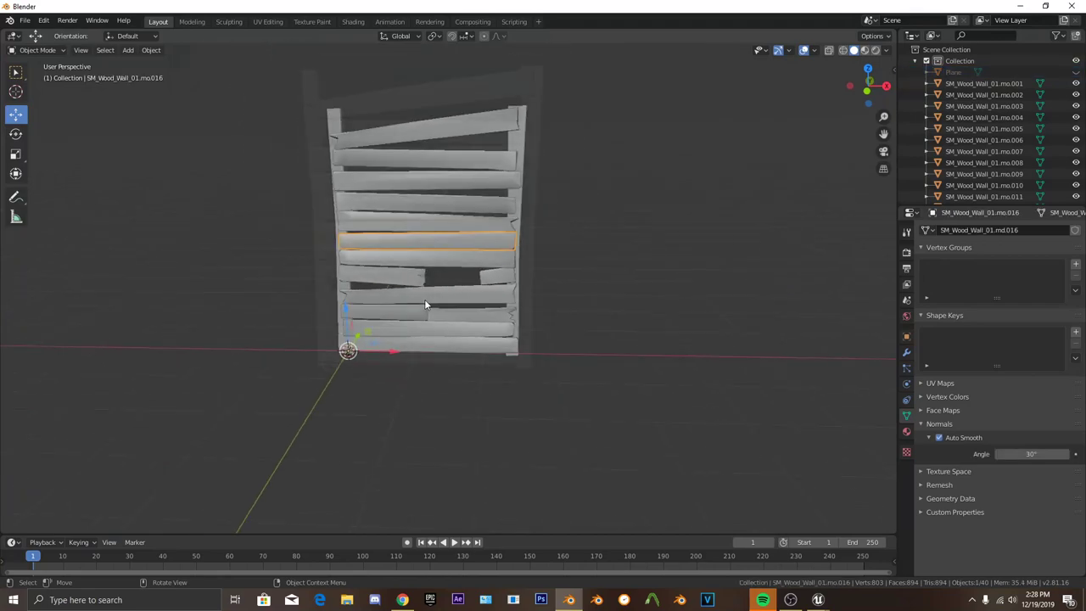
# Try moving the fourth plank from the top along the X axis, and undo the move.
pyautogui.moveTo(424, 304); pyautogui.dragTo(450, 298, button='middle')
pyautogui.scroll(4, 431, 310)
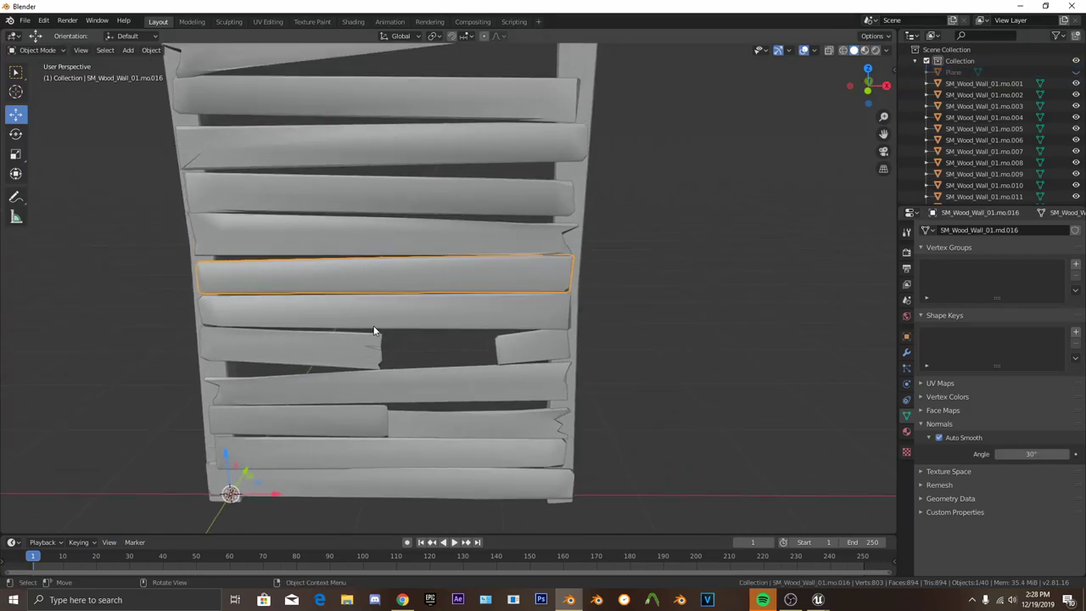
pyautogui.scroll(-6, 395, 328)
pyautogui.scroll(6, 416, 322)
pyautogui.scroll(-4, 376, 311)
pyautogui.moveTo(376, 311)
pyautogui.mouseDown(button='middle')
pyautogui.moveTo(382, 393)
pyautogui.moveTo(383, 301)
pyautogui.mouseUp(button='middle')
pyautogui.scroll(4, 382, 390)
pyautogui.click(392, 244)
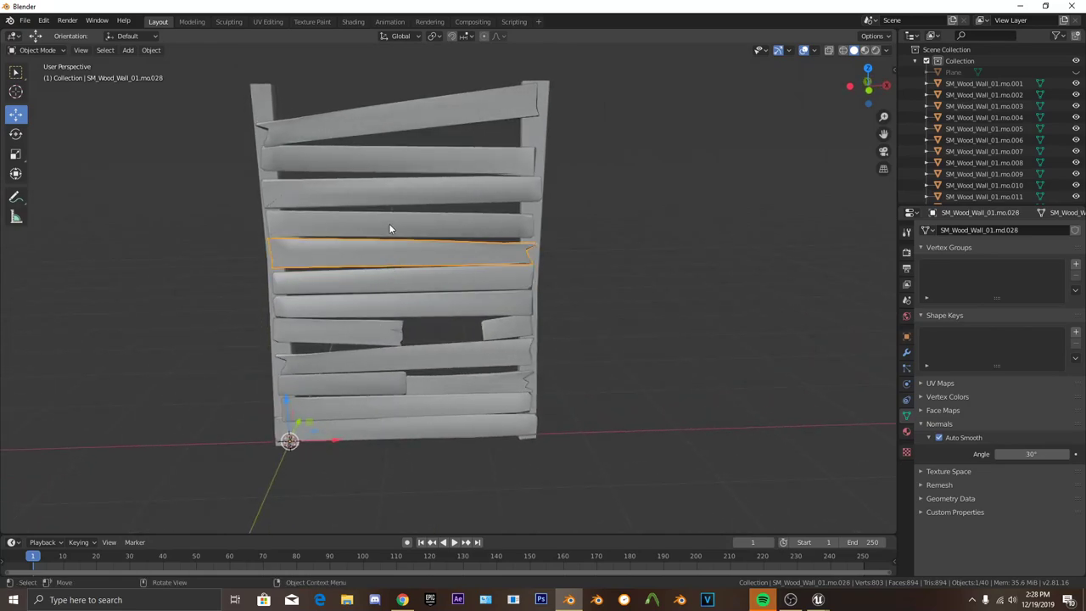
pyautogui.click(389, 224)
pyautogui.click(390, 198)
pyautogui.click(385, 220)
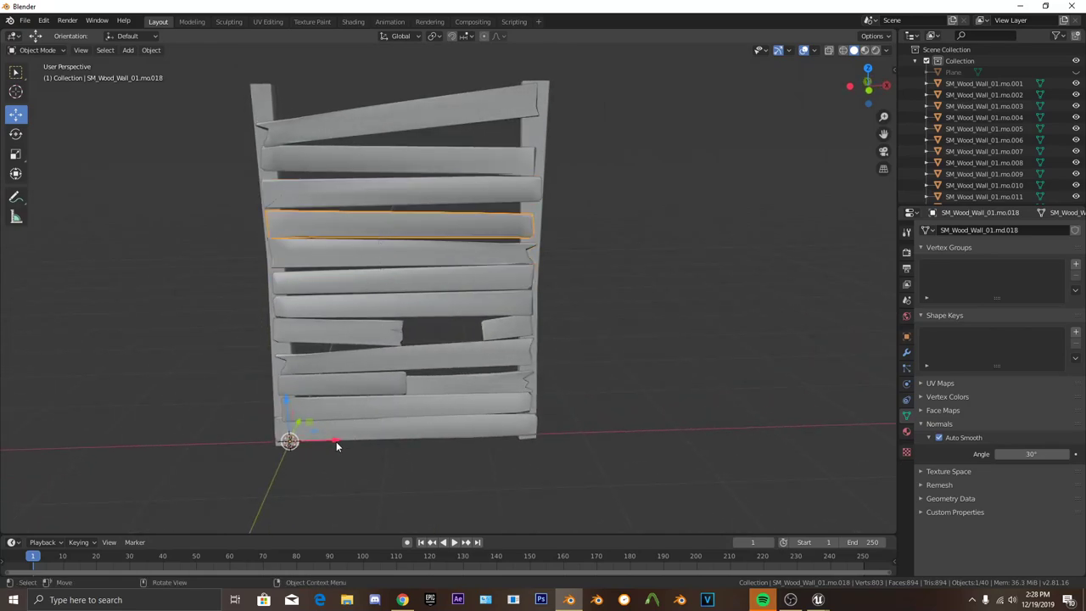
pyautogui.press('g')
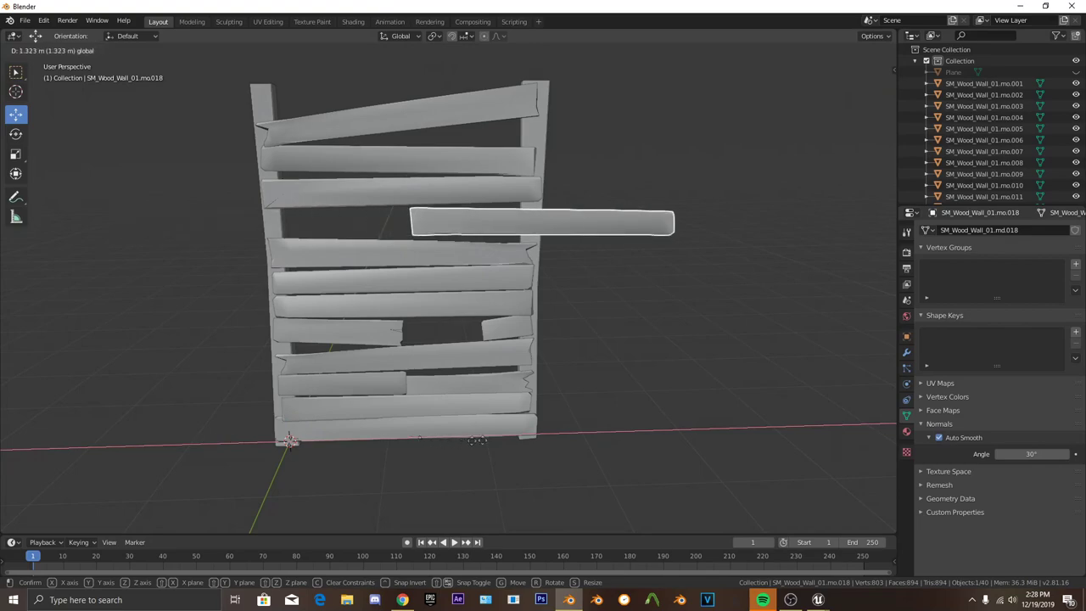
pyautogui.moveTo(476, 440); pyautogui.dragTo(300, 435)
pyautogui.hotkey('ctrl', 'z')
# Select all the wall parts, set each one's origin to its geometry, and deselect everything.
pyautogui.scroll(-4, 297, 379)
pyautogui.press('a')
pyautogui.scroll(3, 213, 241)
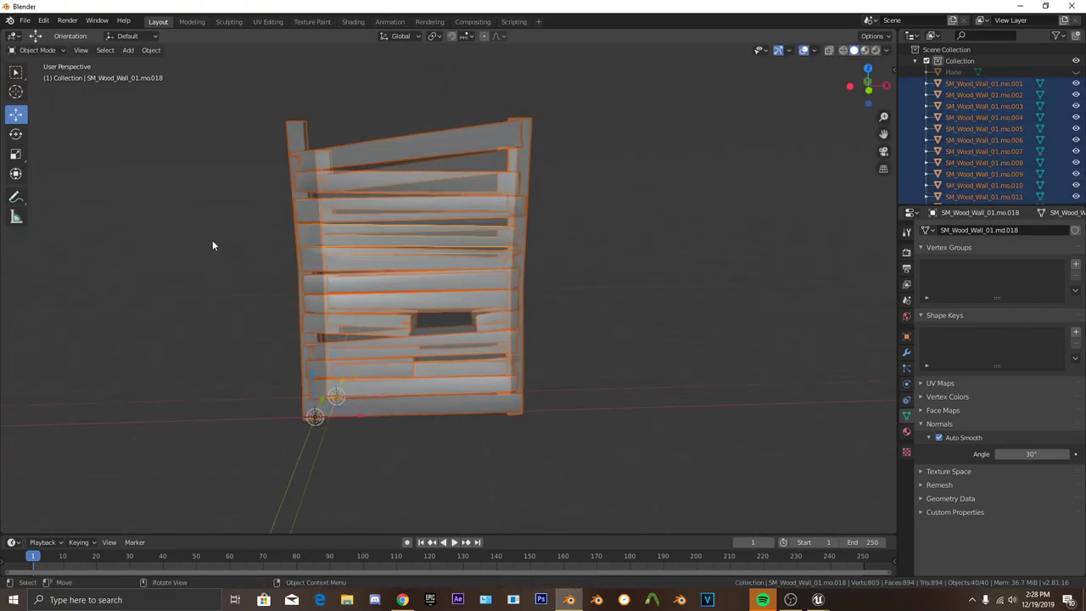
pyautogui.scroll(1, 212, 241)
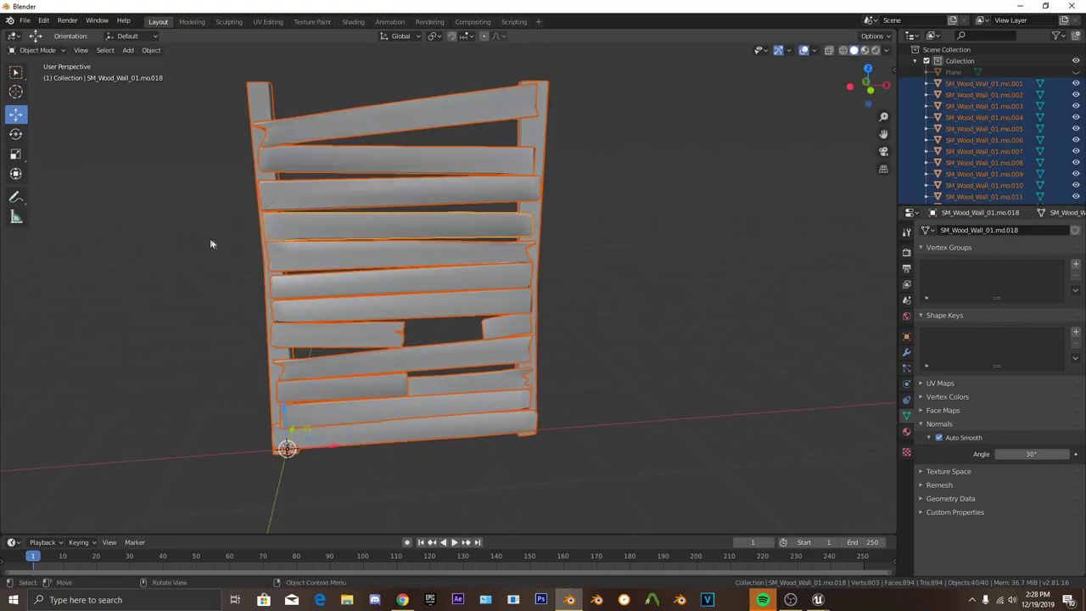
pyautogui.click(151, 50)
pyautogui.moveTo(170, 74)
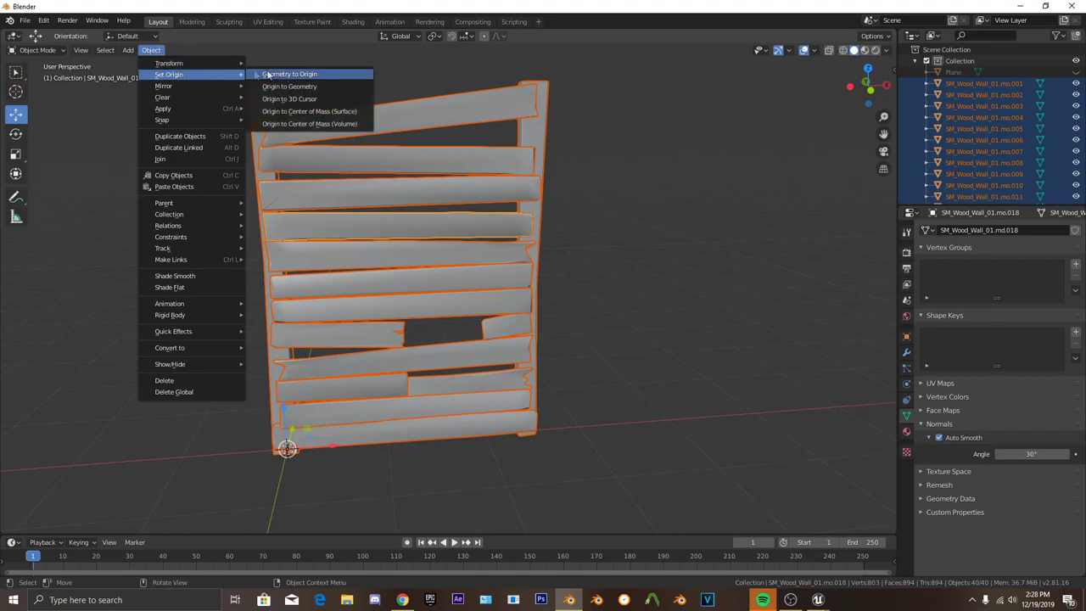
pyautogui.click(330, 87)
pyautogui.click(197, 332)
pyautogui.moveTo(197, 333); pyautogui.dragTo(231, 375, button='middle')
pyautogui.scroll(-3, 232, 374)
pyautogui.scroll(4, 268, 354)
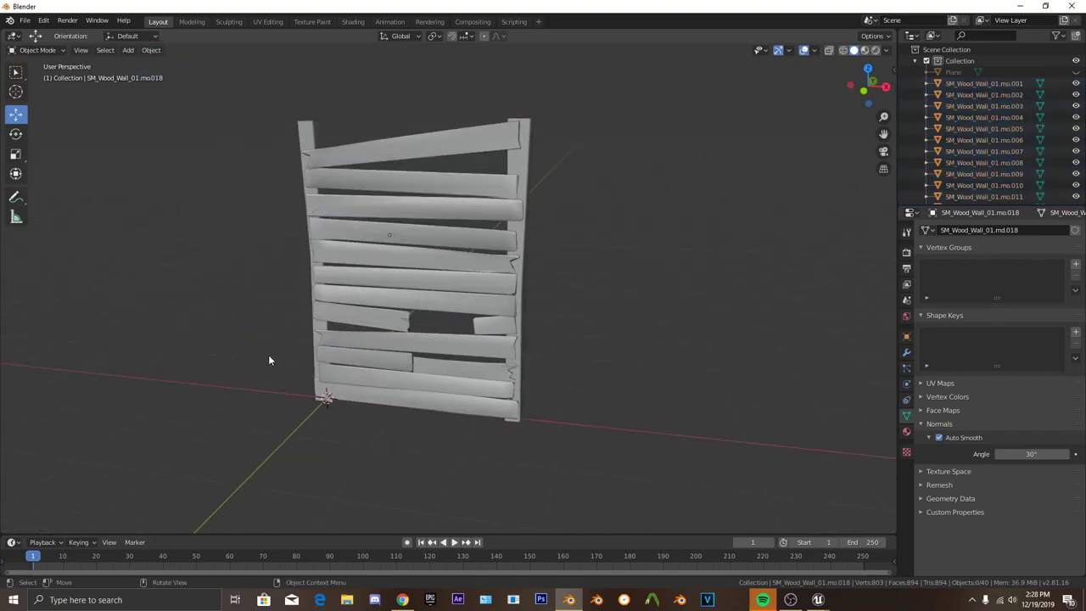
# Try moving the fourth and fifth planks from the top one after the other, undoing each move.
pyautogui.press('g')
pyautogui.click(602, 273)
pyautogui.hotkey('ctrl', 'z')
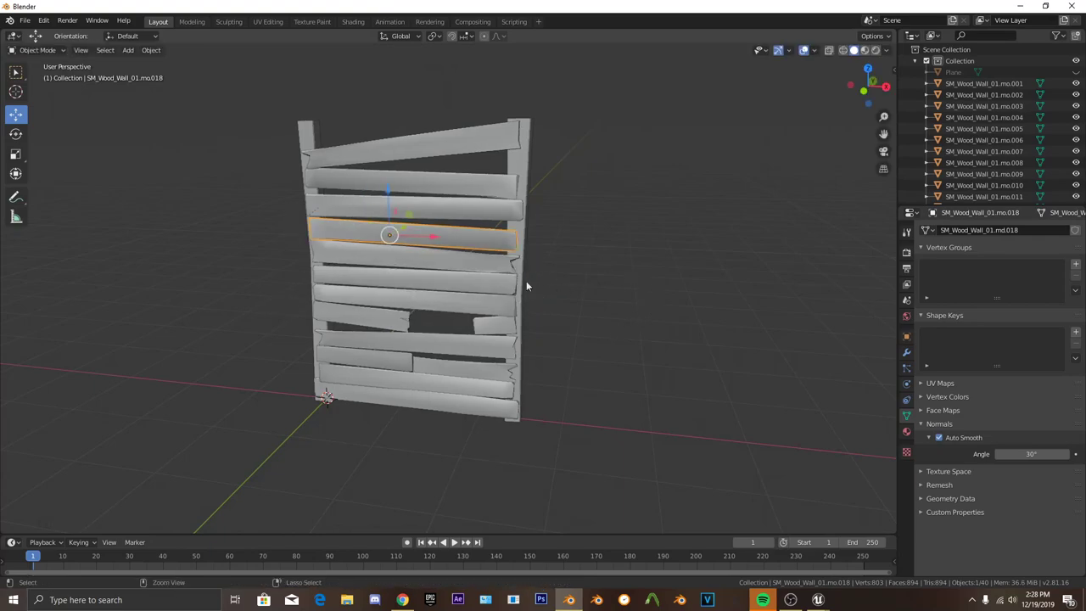
pyautogui.click(452, 263)
pyautogui.press('g')
pyautogui.click(438, 268)
pyautogui.moveTo(439, 263)
pyautogui.mouseDown(button='middle')
pyautogui.moveTo(484, 300)
pyautogui.moveTo(452, 268)
pyautogui.mouseUp(button='middle')
pyautogui.hotkey('ctrl', 'z')
pyautogui.scroll(-5, 446, 374)
pyautogui.moveTo(447, 375); pyautogui.dragTo(477, 316, button='middle')
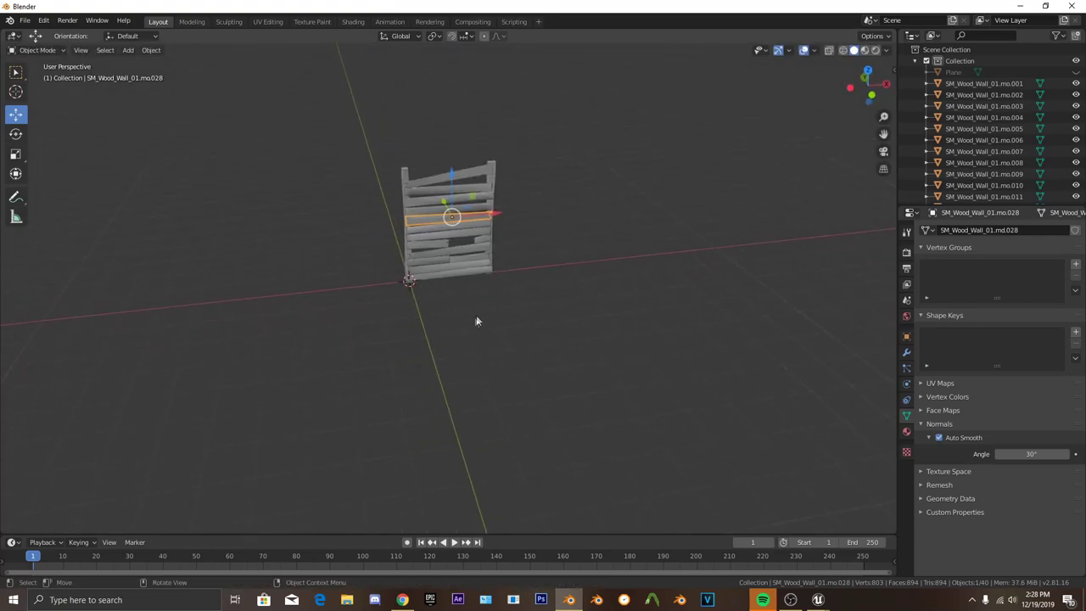
# Show the ground plane beneath the wooden wall, and hide it again.
pyautogui.scroll(5, 471, 296)
pyautogui.moveTo(463, 274); pyautogui.dragTo(437, 348, button='middle')
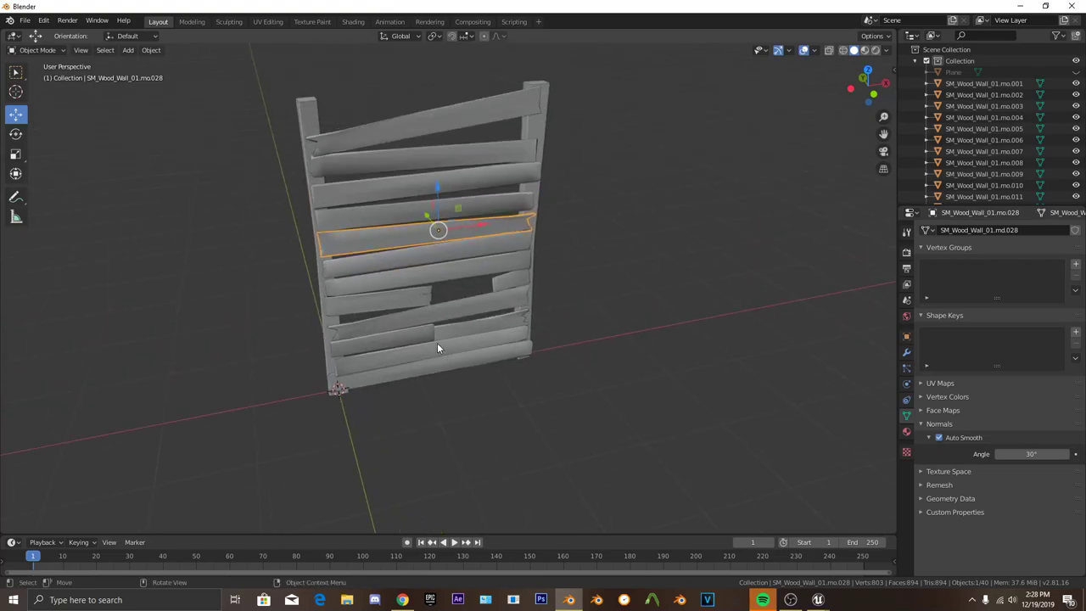
pyautogui.click(1075, 72)
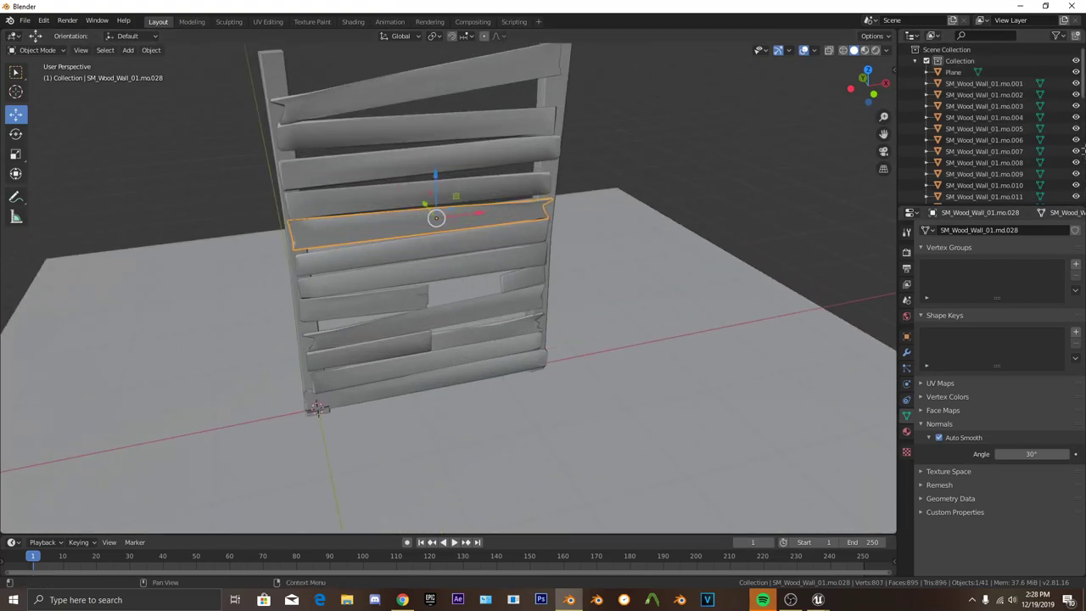
pyautogui.click(1075, 72)
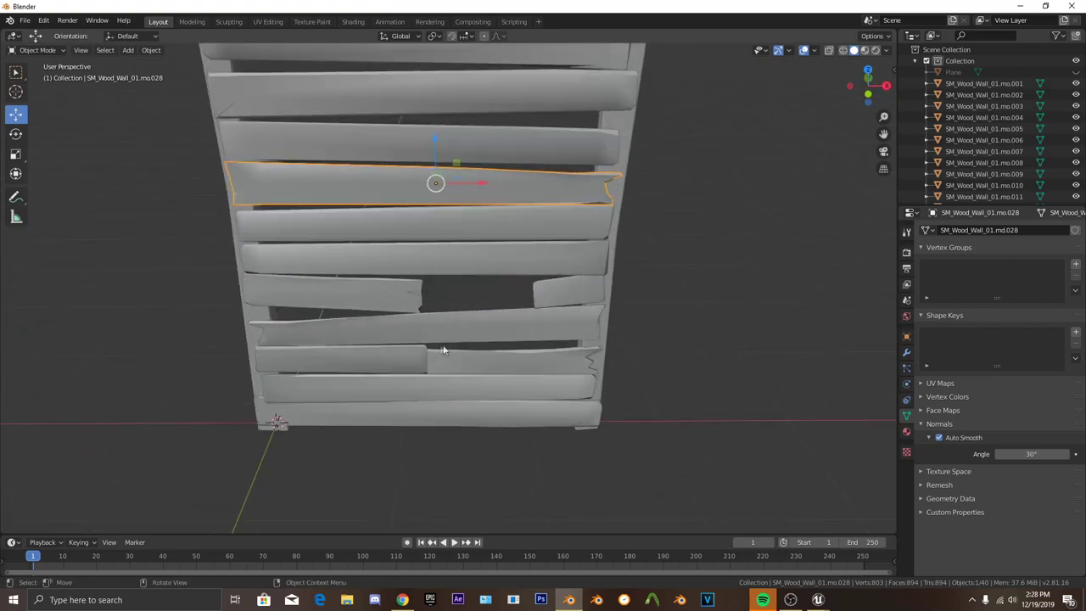
pyautogui.moveTo(497, 342); pyautogui.dragTo(554, 357, button='middle')
pyautogui.click(555, 356)
pyautogui.scroll(2, 334, 350)
pyautogui.moveTo(334, 350); pyautogui.dragTo(344, 293, button='middle')
pyautogui.scroll(3, 345, 292)
pyautogui.scroll(-5, 475, 445)
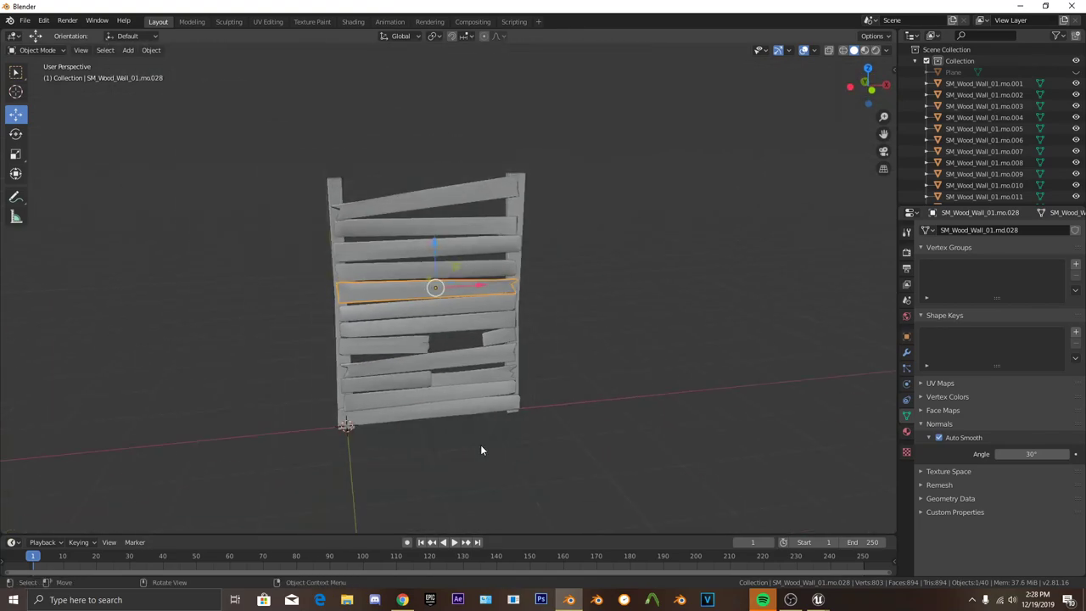
# Add an active rigid body with a mass of 2 kg to the slanted top plank.
pyautogui.click(417, 203)
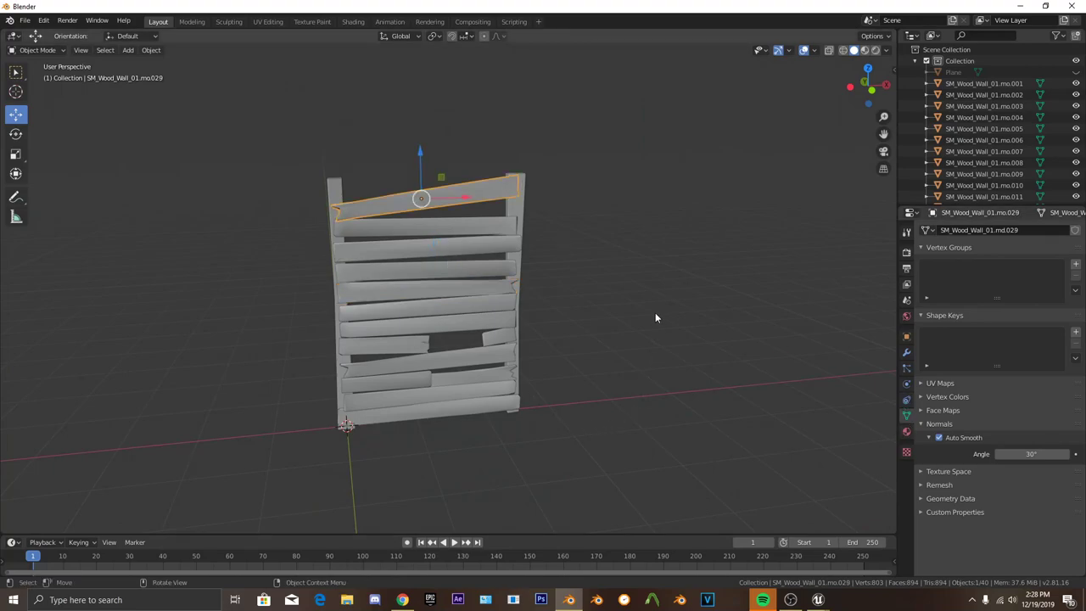
pyautogui.click(906, 384)
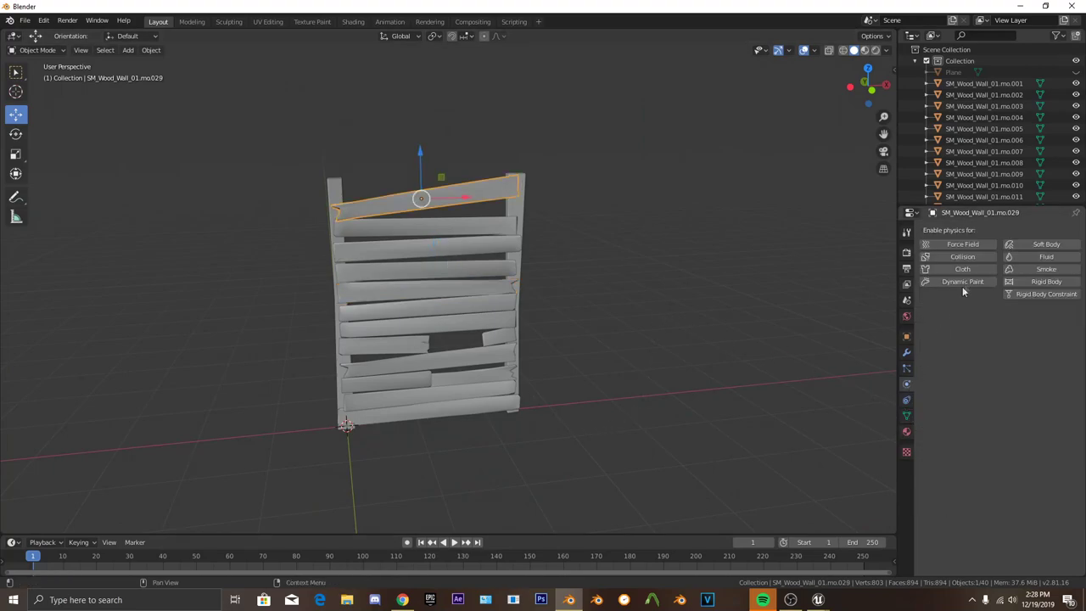
pyautogui.click(1049, 281)
pyautogui.scroll(4, 620, 363)
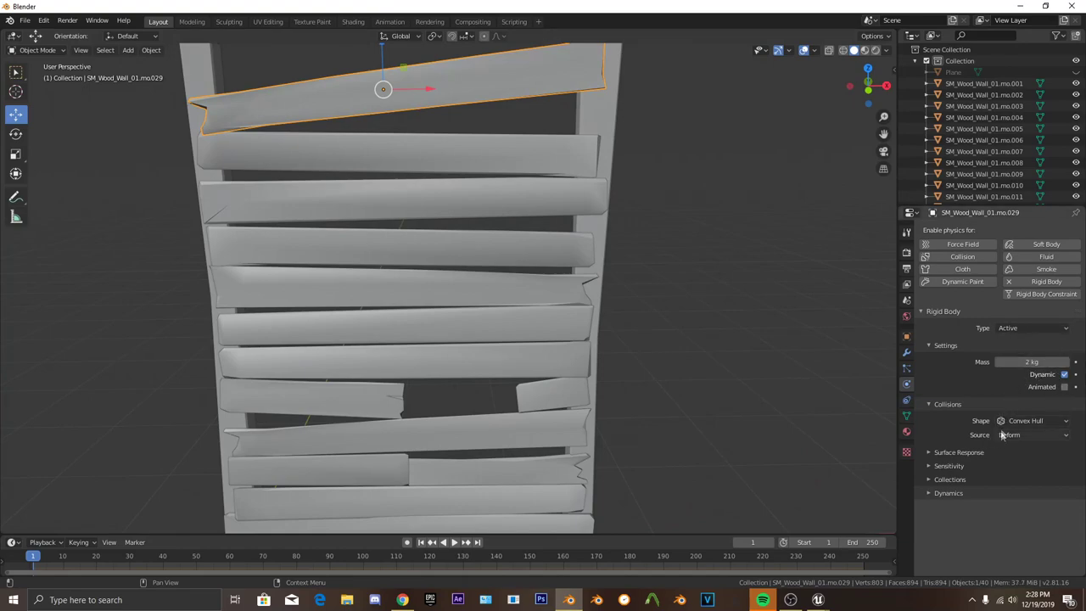
# Set the top plank's rigid body friction to 1 and review its sensitivity and collection settings.
pyautogui.click(959, 453)
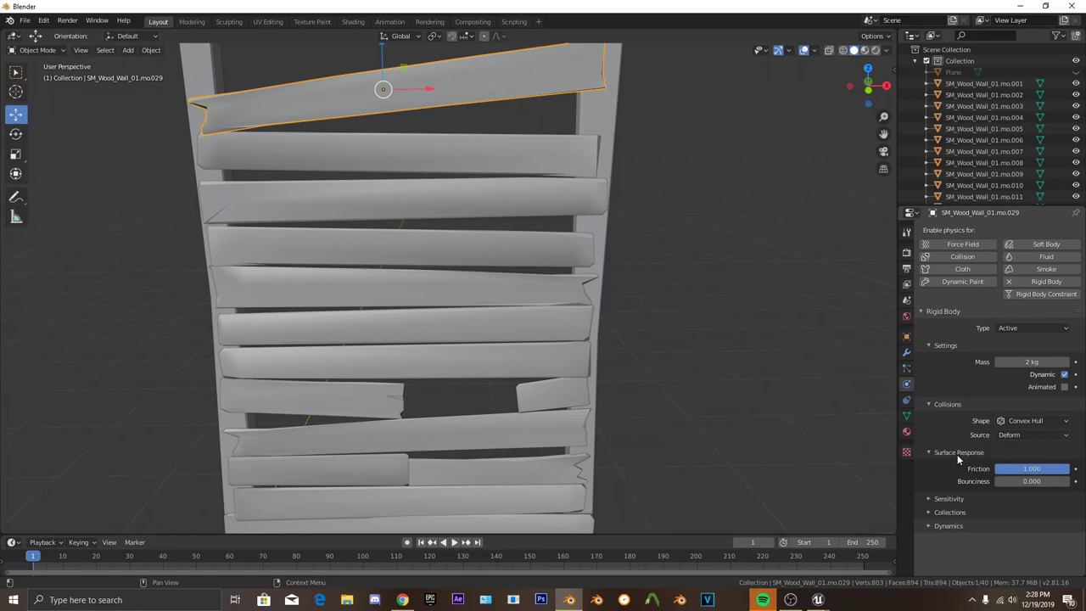
pyautogui.scroll(-4, 410, 314)
pyautogui.moveTo(411, 315); pyautogui.dragTo(433, 339, button='middle')
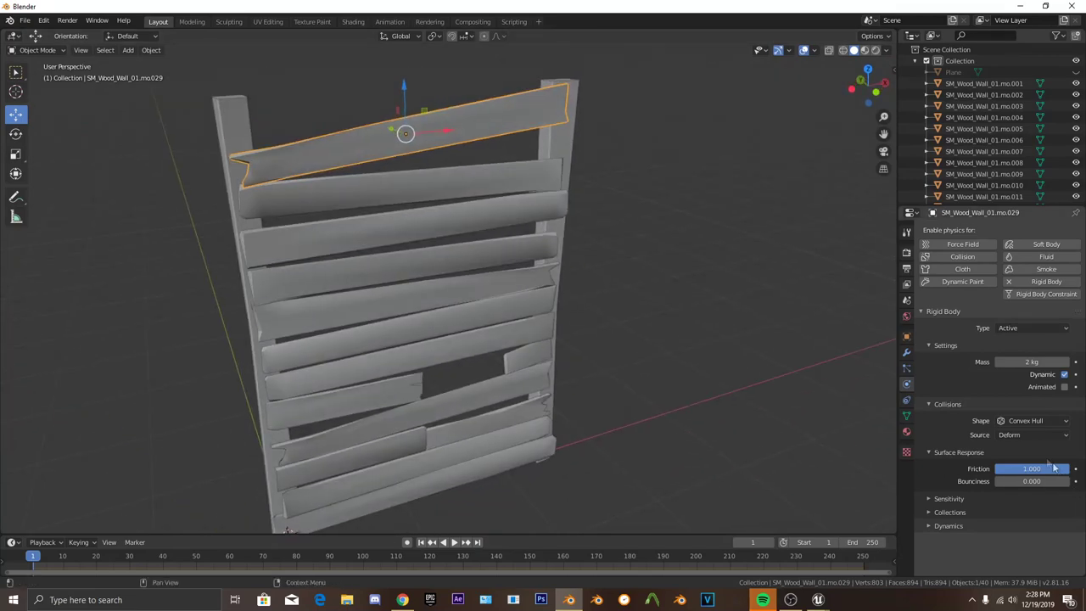
pyautogui.click(955, 453)
pyautogui.click(952, 463)
pyautogui.click(952, 464)
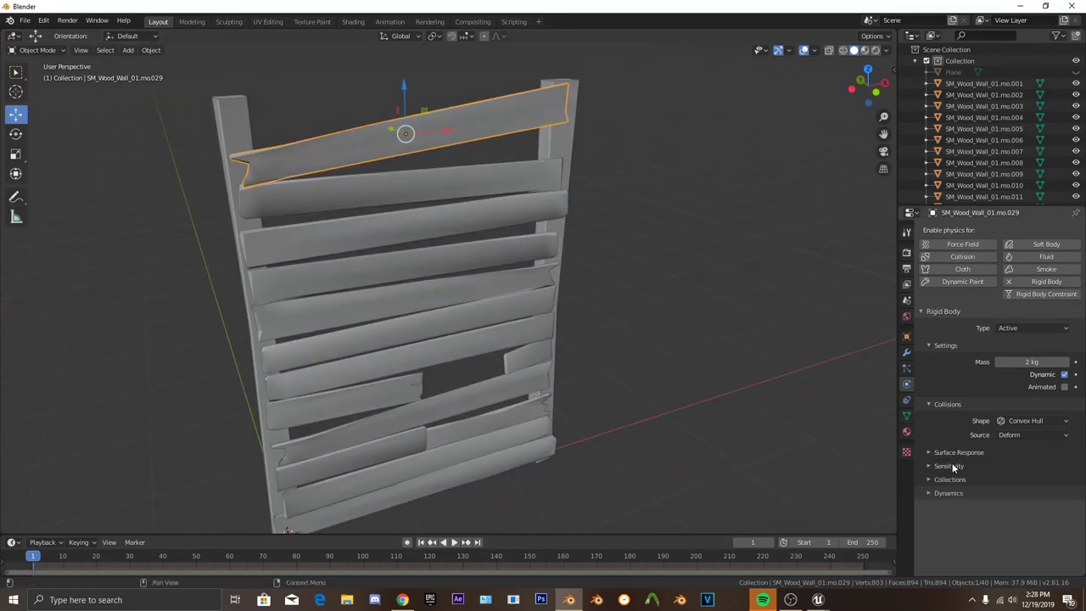
pyautogui.click(950, 480)
pyautogui.click(950, 480)
# Enable deactivation with Start Deactivated in the top plank's rigid body dynamics.
pyautogui.click(948, 493)
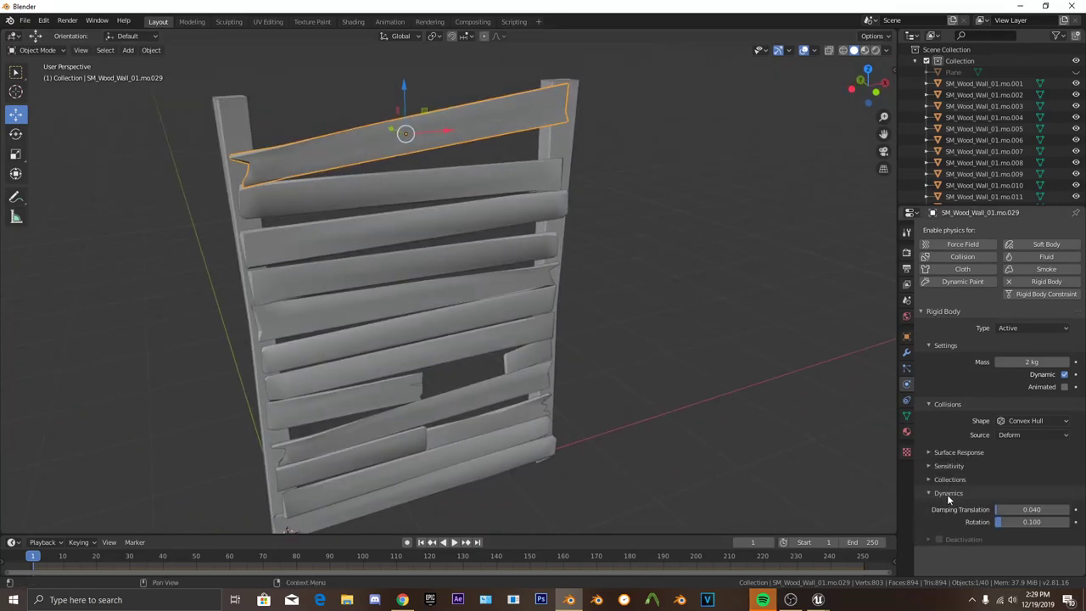
pyautogui.click(937, 539)
pyautogui.click(931, 540)
pyautogui.scroll(-1, 928, 547)
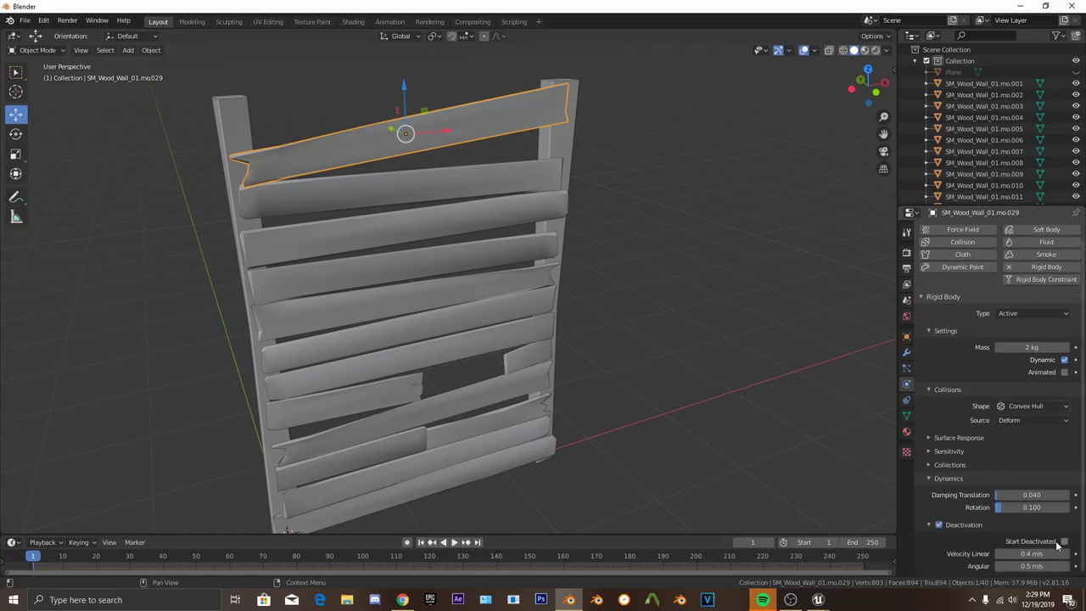
# Play the physics simulation to check the top plank's behaviour, and return to frame 0.
pyautogui.scroll(-5, 464, 407)
pyautogui.moveTo(465, 407); pyautogui.dragTo(424, 403, button='middle')
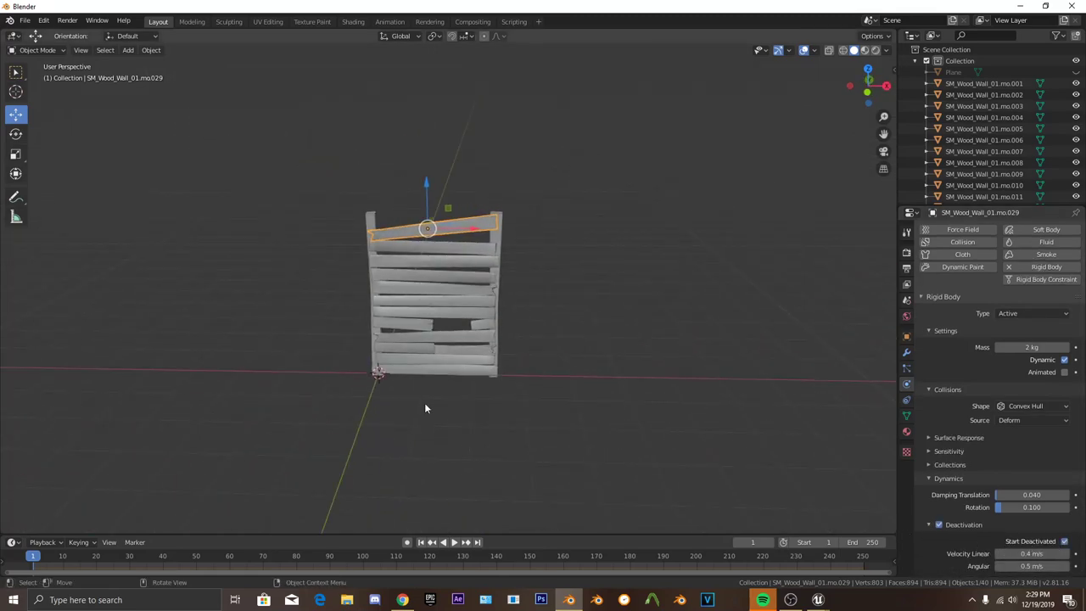
pyautogui.scroll(4, 424, 403)
pyautogui.moveTo(511, 388)
pyautogui.mouseDown(button='middle')
pyautogui.moveTo(545, 390)
pyautogui.moveTo(517, 382)
pyautogui.mouseUp(button='middle')
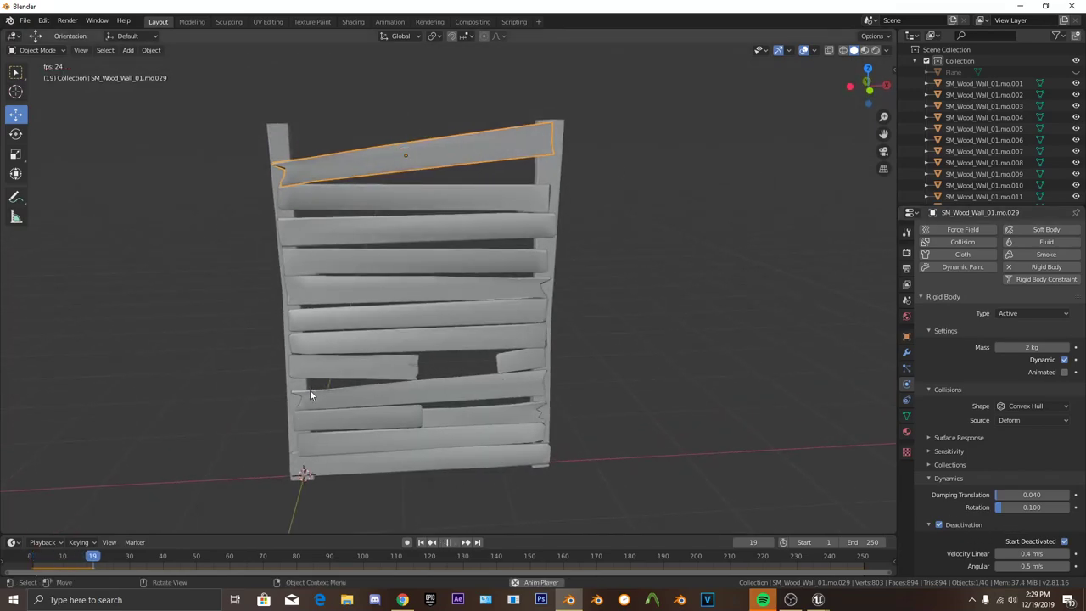
pyautogui.press('space')
pyautogui.press('space')
pyautogui.click(31, 555)
pyautogui.scroll(-5, 597, 303)
pyautogui.moveTo(534, 268); pyautogui.dragTo(426, 333, button='middle')
pyautogui.scroll(4, 597, 304)
pyautogui.scroll(-2, 416, 395)
pyautogui.scroll(3, 427, 387)
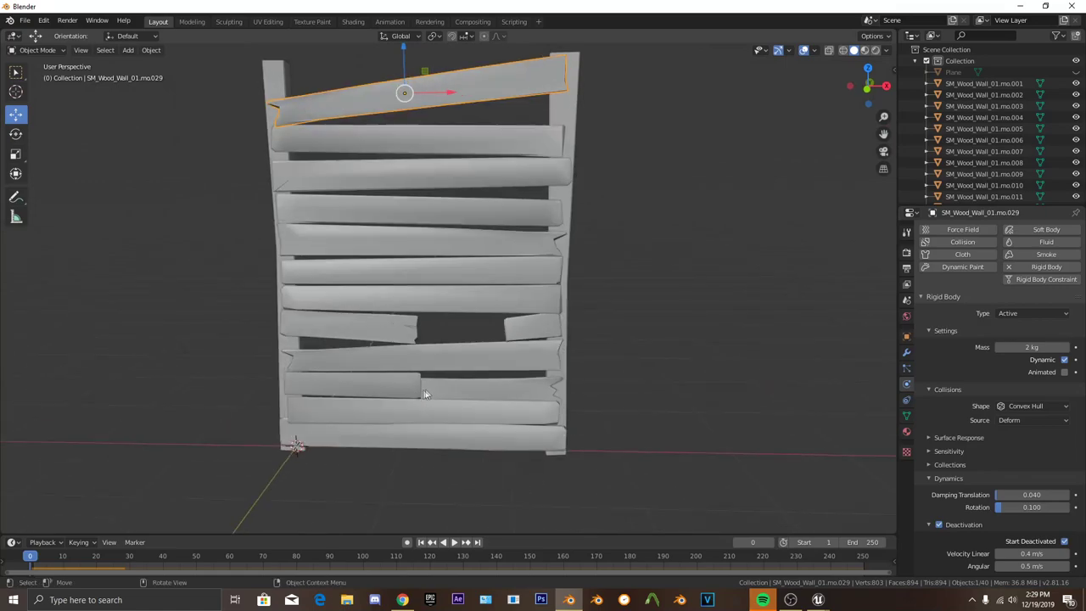
# Select the wall's planks with the top plank active and copy its rigid body settings to the others.
pyautogui.scroll(-3, 444, 395)
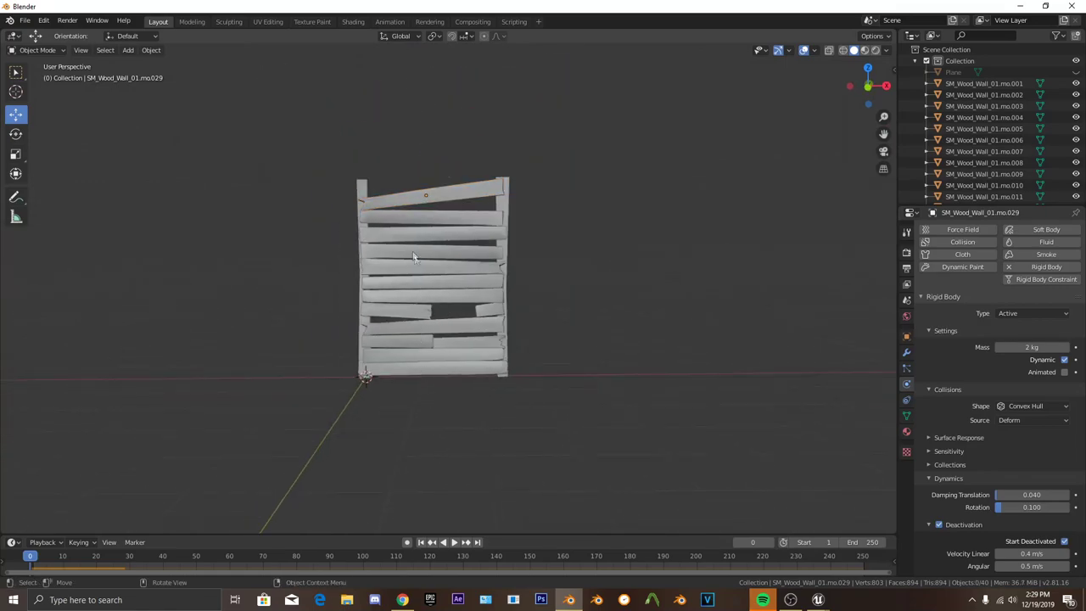
pyautogui.moveTo(385, 370)
pyautogui.keyDown('ctrl'); pyautogui.mouseDown(button='right')
pyautogui.moveTo(474, 363)
pyautogui.moveTo(461, 159)
pyautogui.mouseUp(button='right'); pyautogui.keyUp('ctrl')
pyautogui.scroll(2, 472, 338)
pyautogui.moveTo(473, 338); pyautogui.dragTo(519, 333, button='middle')
pyautogui.click(151, 50)
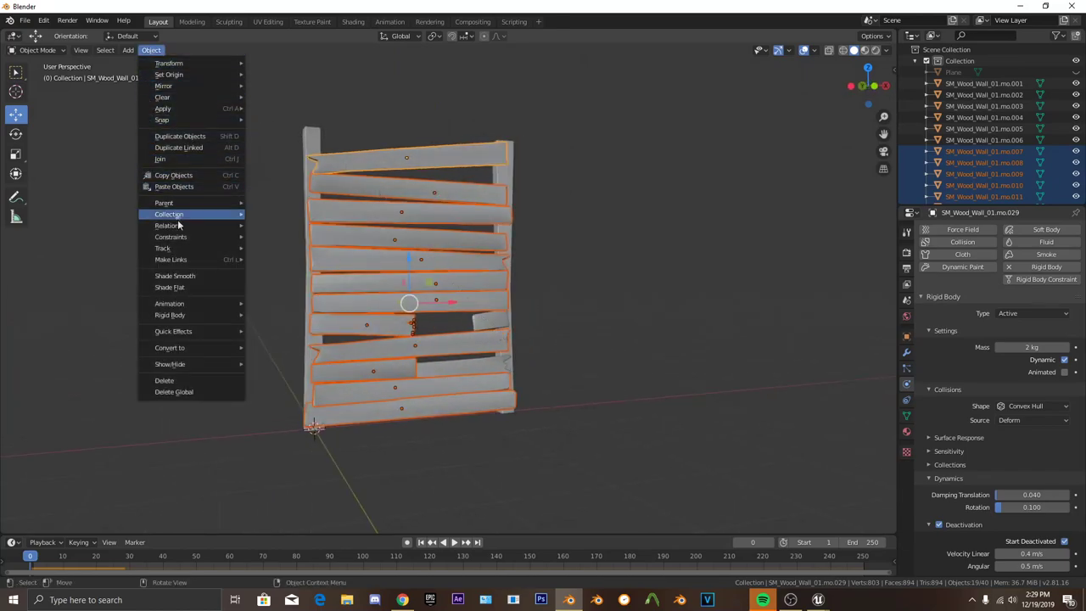
pyautogui.moveTo(219, 316)
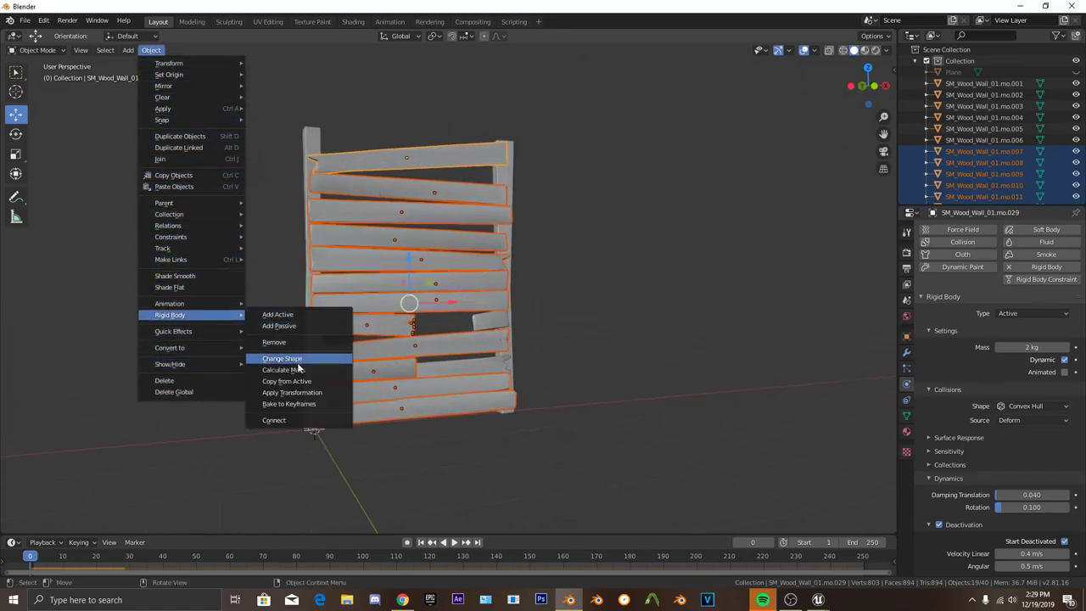
pyautogui.click(318, 386)
# Select several planks one by one to check their copied rigid body settings.
pyautogui.scroll(3, 461, 371)
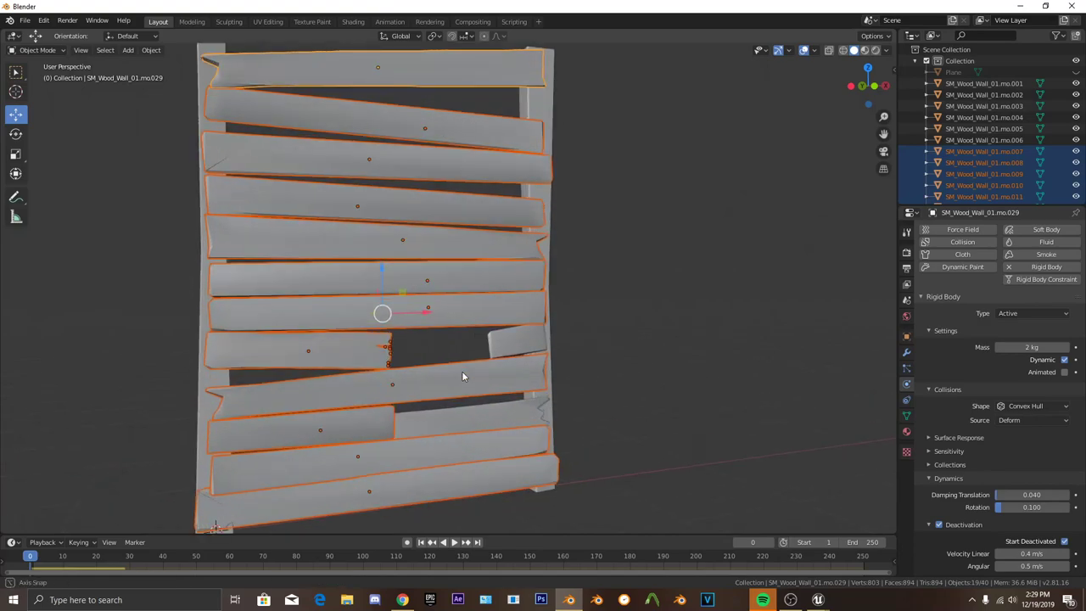
pyautogui.click(502, 299)
pyautogui.click(508, 274)
pyautogui.click(503, 238)
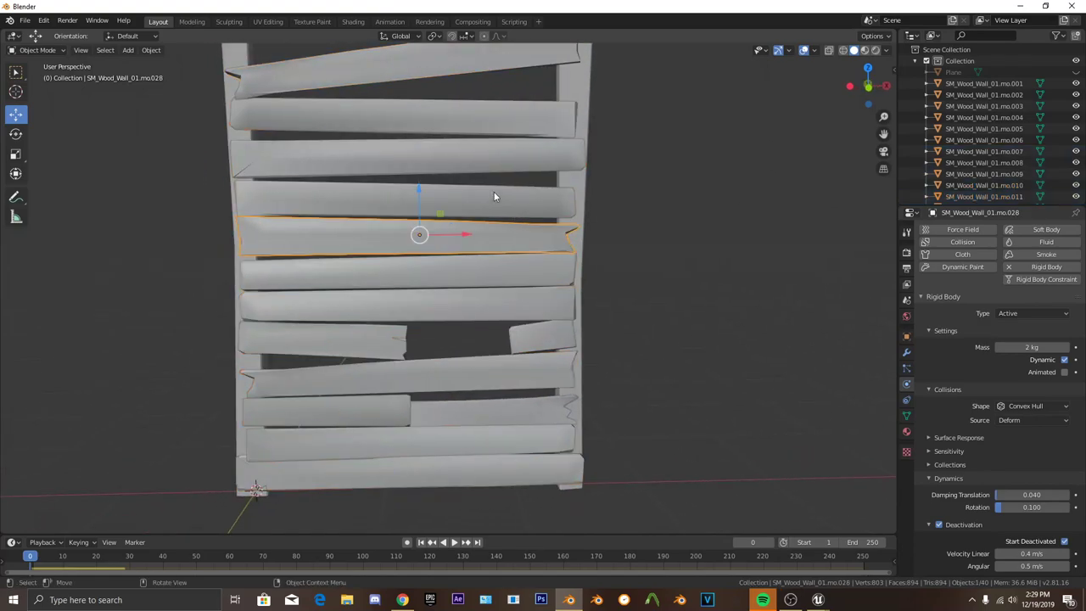
pyautogui.click(489, 157)
pyautogui.click(499, 121)
pyautogui.scroll(-4, 499, 121)
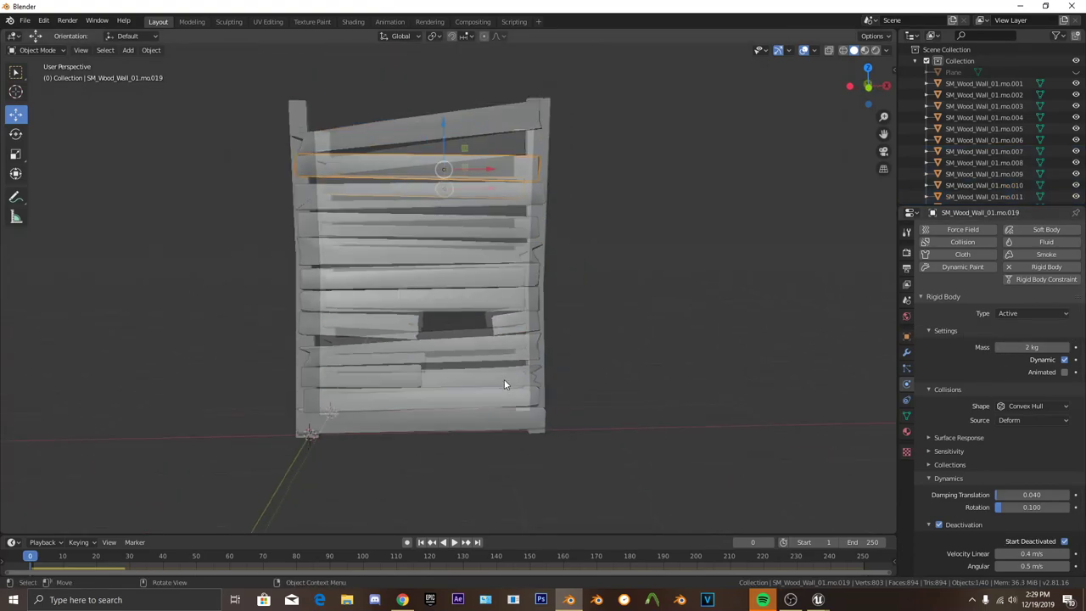
# Run the simulation to test all the planks' rigid bodies, and return to frame 0.
pyautogui.moveTo(507, 381); pyautogui.dragTo(635, 378, button='middle')
pyautogui.press('space')
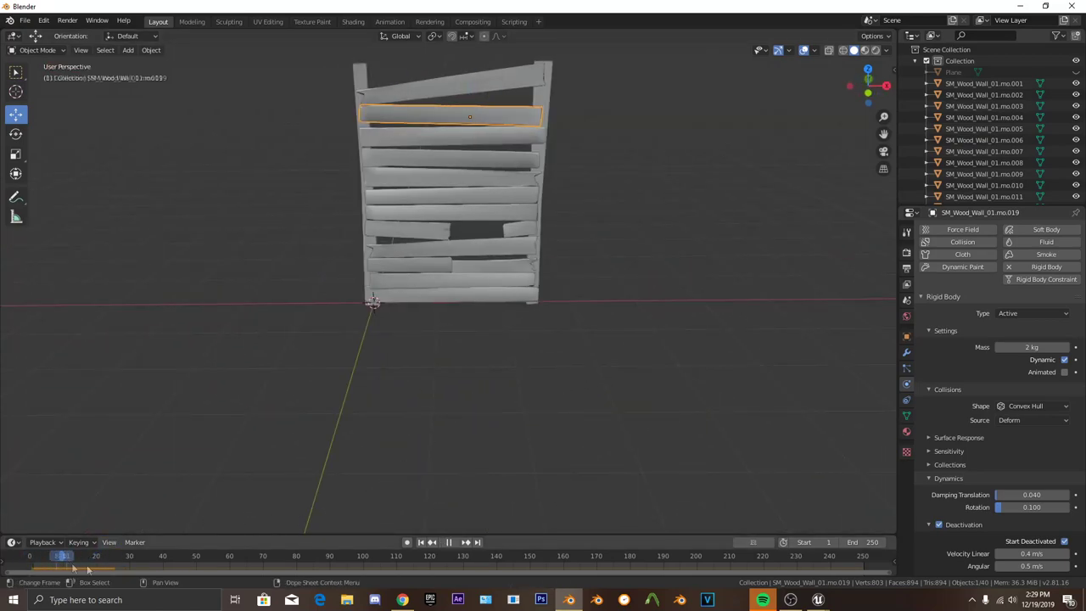
pyautogui.press('space')
# Add a UV sphere at the wall's base corner and scale it down to less than half the wall's width.
pyautogui.moveTo(335, 269); pyautogui.dragTo(293, 231, button='middle')
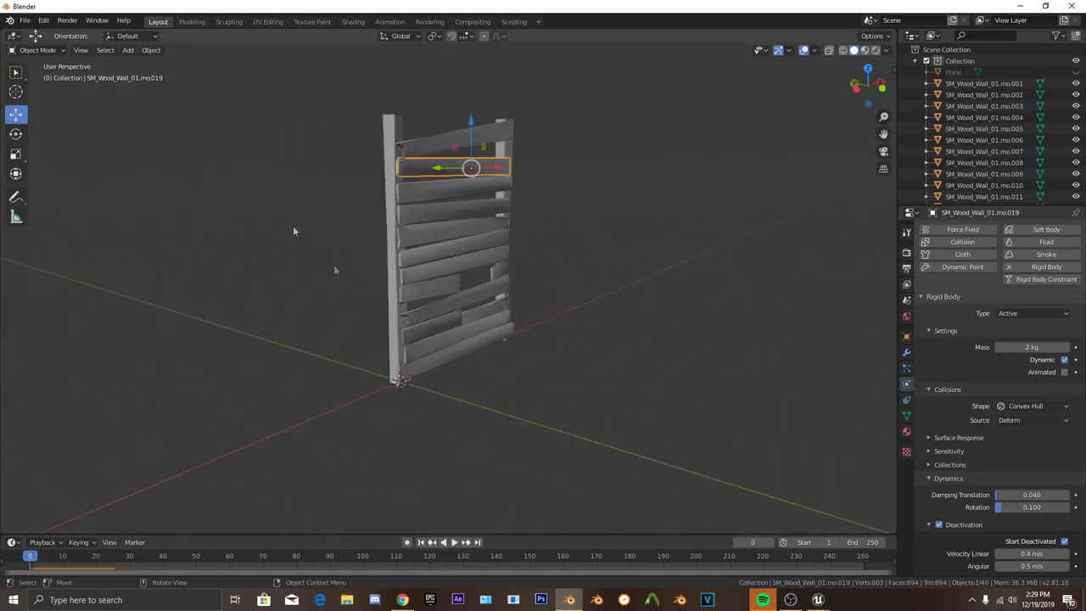
pyautogui.click(128, 51)
pyautogui.moveTo(163, 63)
pyautogui.click(271, 97)
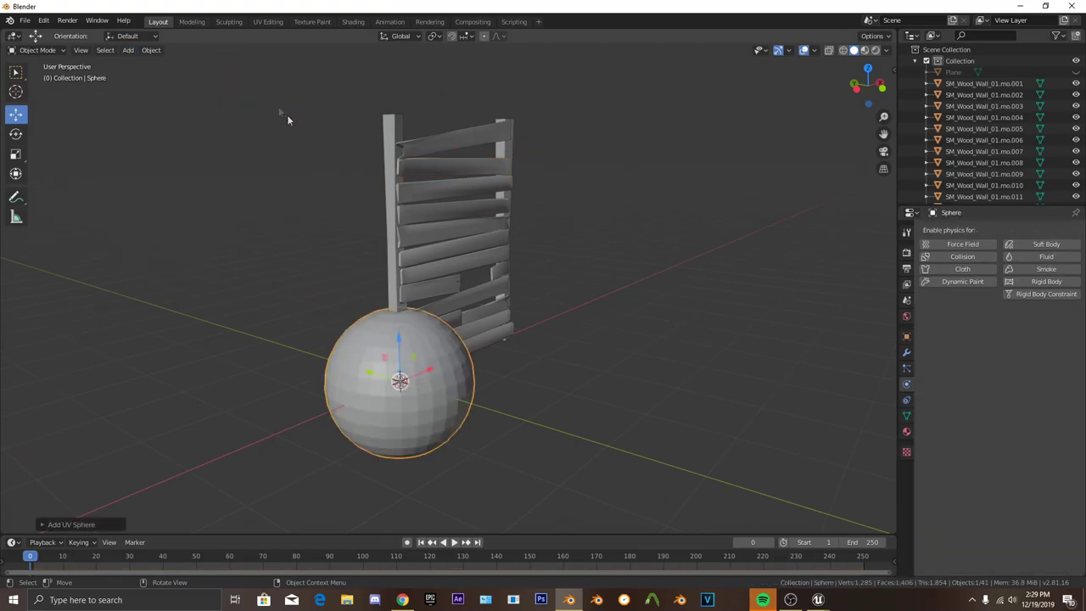
pyautogui.moveTo(585, 316); pyautogui.dragTo(623, 312, button='middle')
pyautogui.scroll(-1, 622, 312)
pyautogui.press('s')
pyautogui.click(509, 360)
# Move the sphere behind the wall, centred on its width and raised to about mid-height.
pyautogui.moveTo(446, 388); pyautogui.dragTo(399, 354, button='middle')
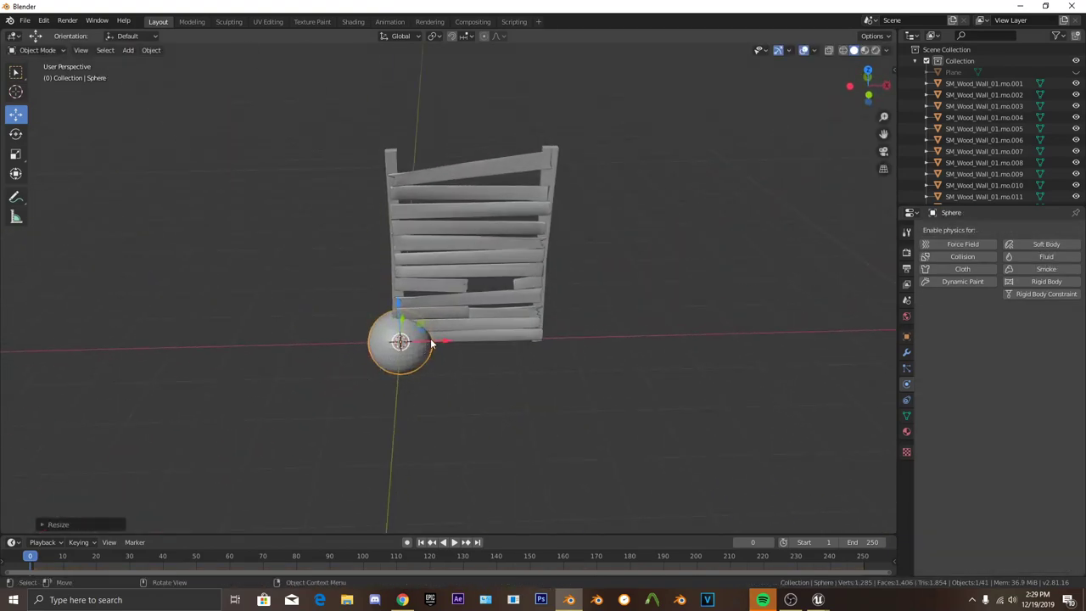
pyautogui.moveTo(431, 342); pyautogui.dragTo(473, 340)
pyautogui.moveTo(473, 339); pyautogui.dragTo(485, 323, button='middle')
pyautogui.moveTo(473, 324); pyautogui.dragTo(365, 287)
pyautogui.moveTo(386, 251); pyautogui.dragTo(386, 182)
pyautogui.scroll(4, 417, 257)
pyautogui.moveTo(417, 257); pyautogui.dragTo(429, 202, button='middle')
pyautogui.moveTo(421, 152); pyautogui.dragTo(365, 254, button='middle')
# Give the sphere an active rigid body and enable its Animated option.
pyautogui.click(1046, 282)
pyautogui.click(1032, 328)
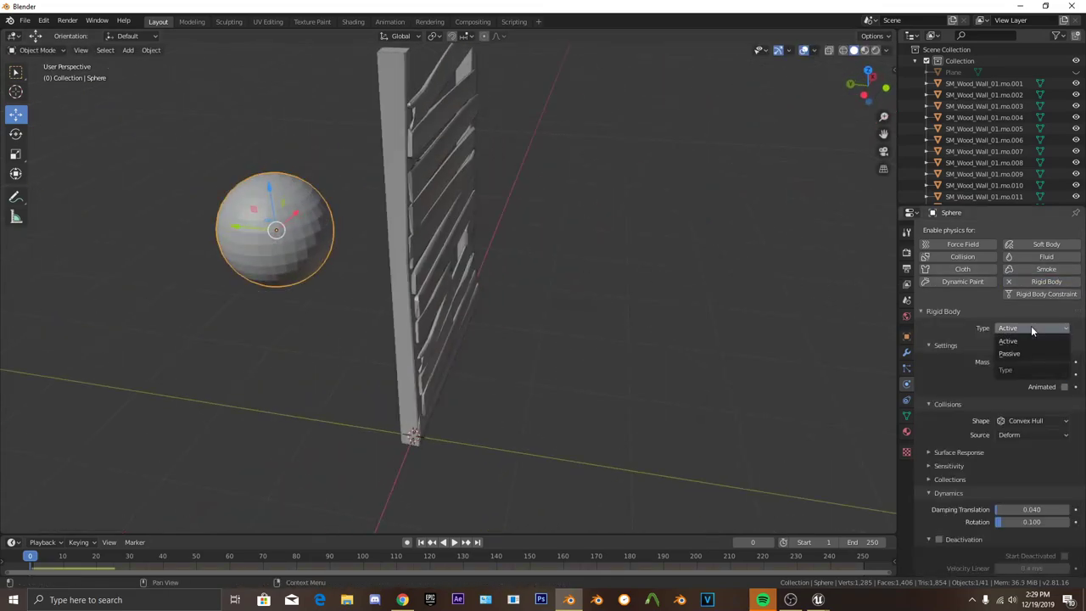
pyautogui.click(1026, 344)
pyautogui.click(1064, 385)
# Move the sphere farther back from the wall and fine-tune its position along the X axis.
pyautogui.moveTo(672, 334); pyautogui.dragTo(704, 322, button='middle')
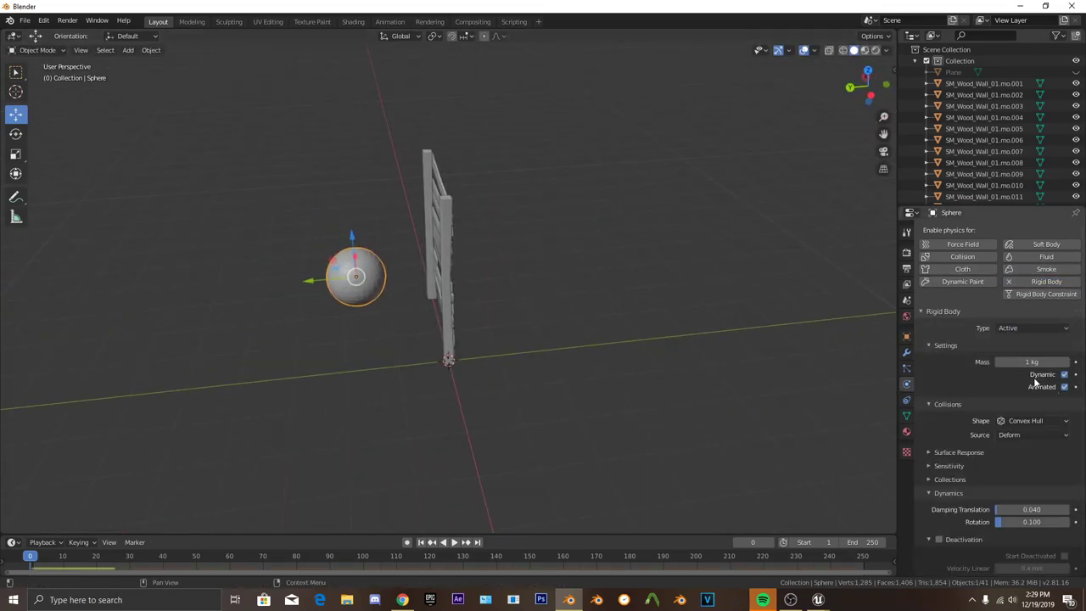
pyautogui.scroll(-2, 851, 419)
pyautogui.scroll(-1, 1015, 402)
pyautogui.scroll(4, 596, 386)
pyautogui.moveTo(596, 386); pyautogui.dragTo(725, 451, button='middle')
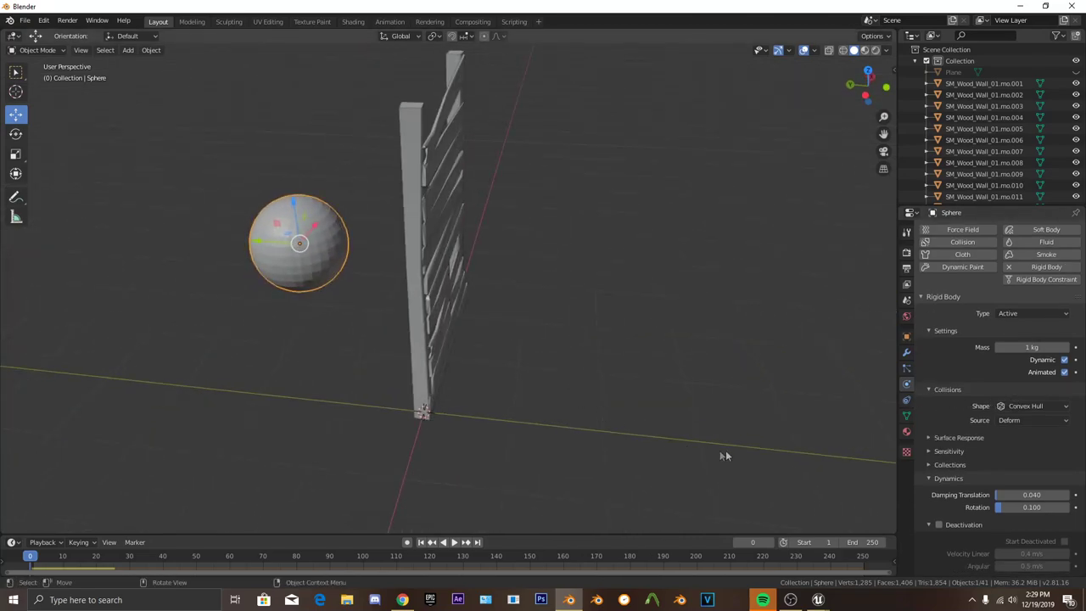
pyautogui.scroll(-4, 449, 298)
pyautogui.moveTo(449, 298); pyautogui.dragTo(368, 299, button='middle')
pyautogui.moveTo(337, 293); pyautogui.dragTo(290, 300)
pyautogui.moveTo(290, 300); pyautogui.dragTo(551, 253, button='middle')
pyautogui.scroll(2, 686, 206)
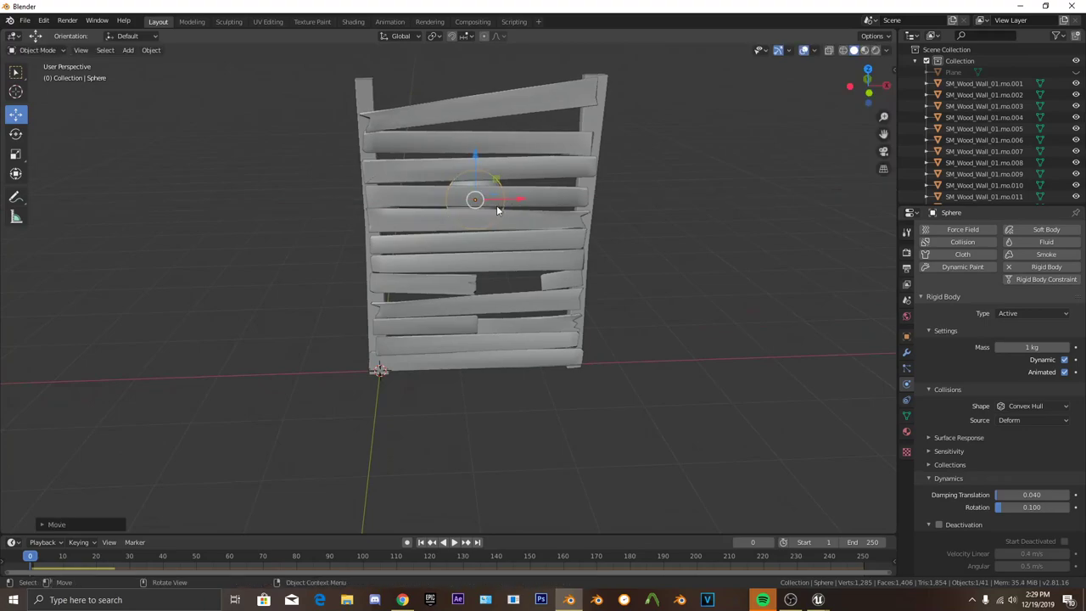
pyautogui.moveTo(496, 205); pyautogui.dragTo(439, 262, button='middle')
pyautogui.scroll(-5, 391, 313)
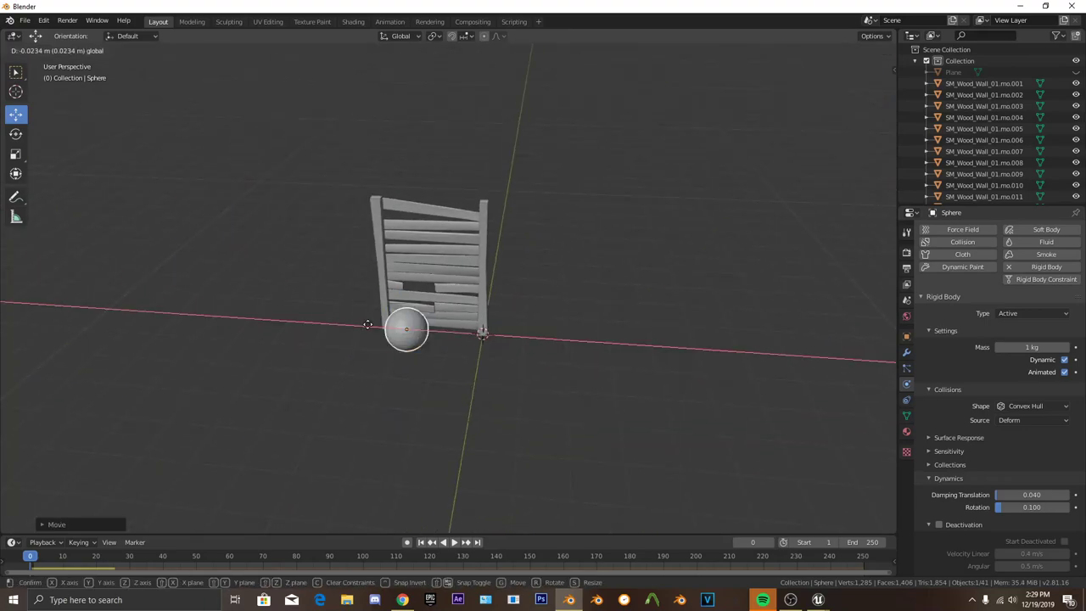
pyautogui.moveTo(367, 324); pyautogui.dragTo(368, 324)
pyautogui.scroll(4, 464, 289)
pyautogui.moveTo(464, 289); pyautogui.dragTo(316, 301, button='middle')
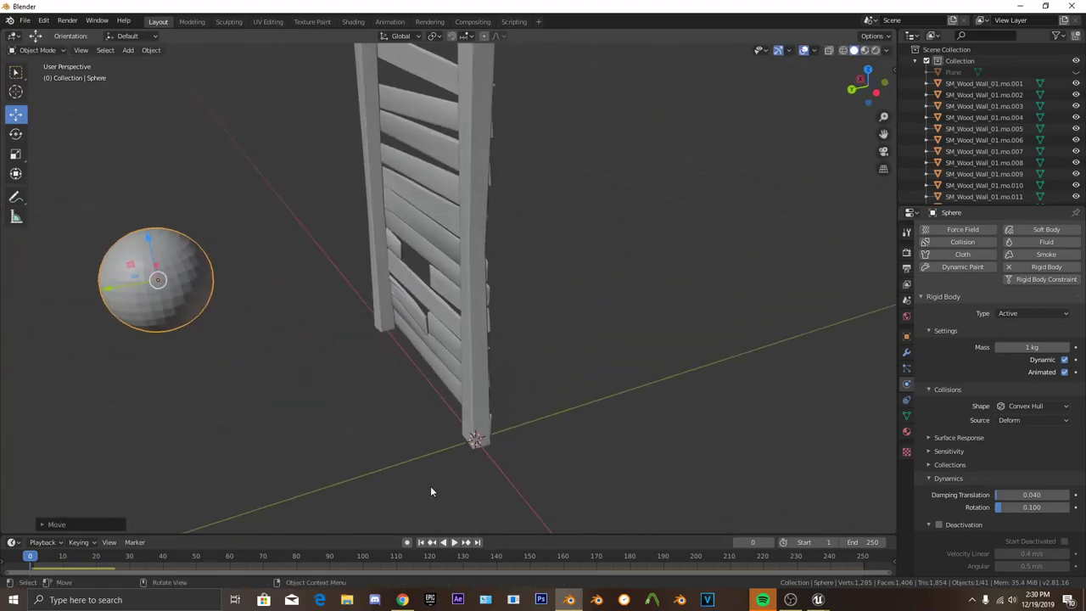
# Turn on auto keying and insert a keyframe for the sphere at frame 0.
pyautogui.click(406, 542)
pyautogui.scroll(-4, 458, 379)
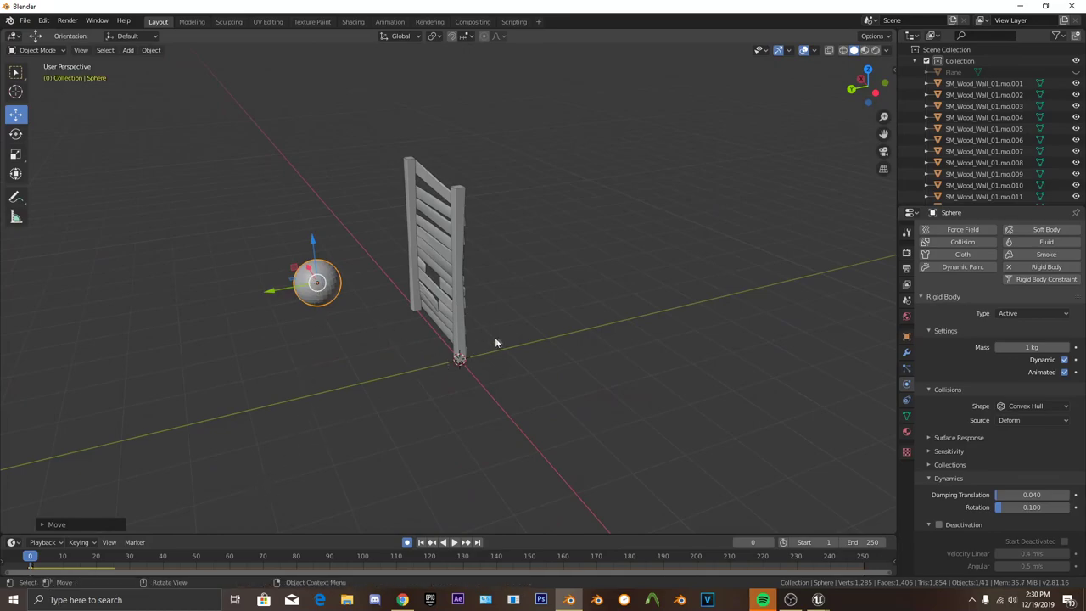
pyautogui.moveTo(496, 342); pyautogui.dragTo(475, 346, button='middle')
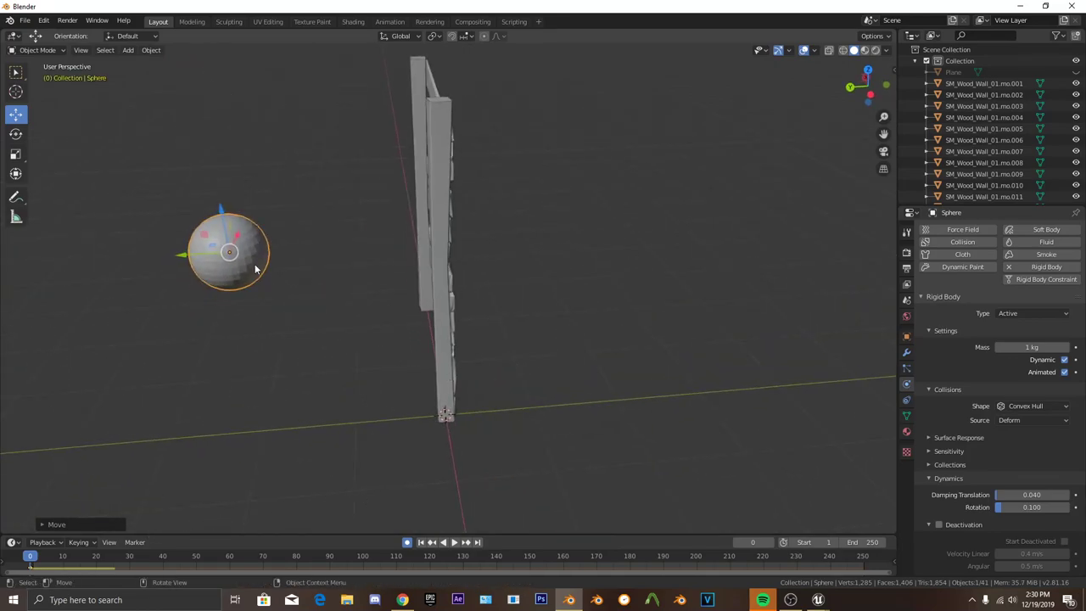
pyautogui.press('i')
pyautogui.click(235, 331)
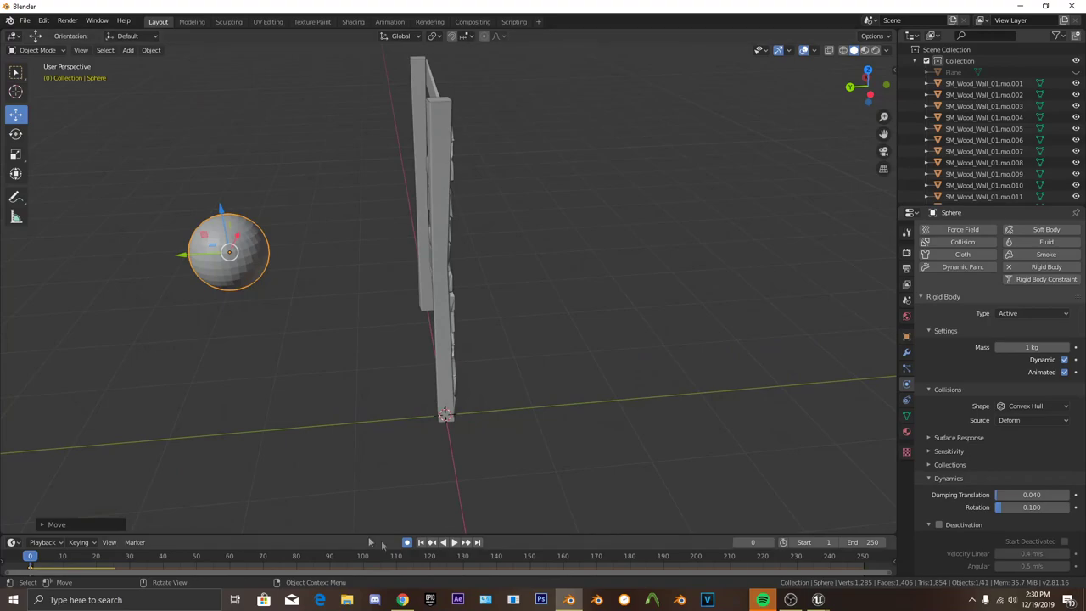
pyautogui.moveTo(381, 282); pyautogui.dragTo(339, 305, button='middle')
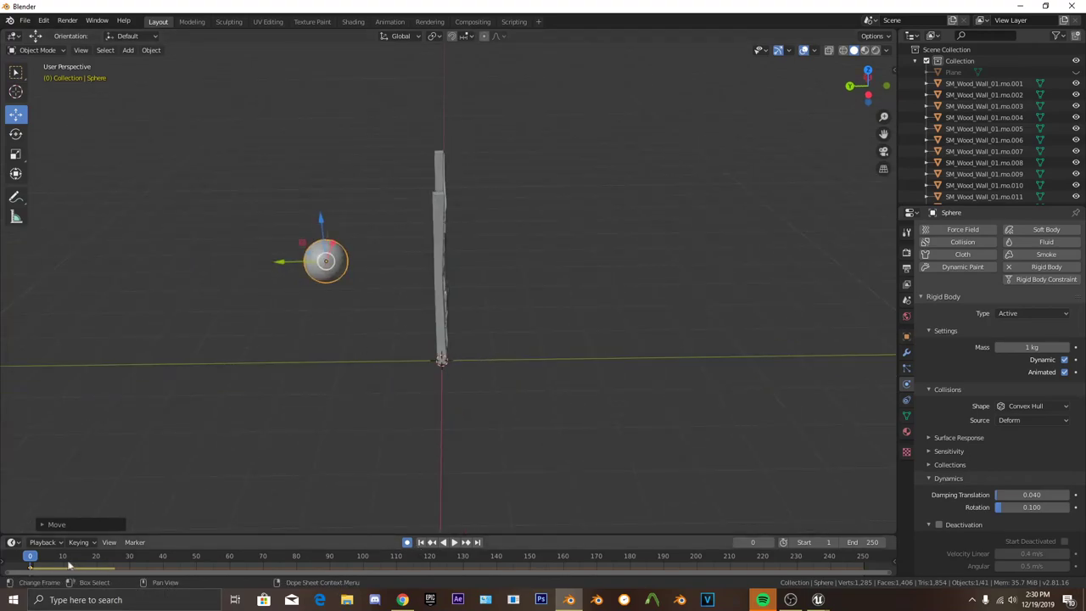
# At frame 10, move the sphere along the Y axis to the far side of the wall and play the simulation.
pyautogui.moveTo(63, 556); pyautogui.dragTo(63, 556)
pyautogui.moveTo(294, 260); pyautogui.dragTo(537, 267)
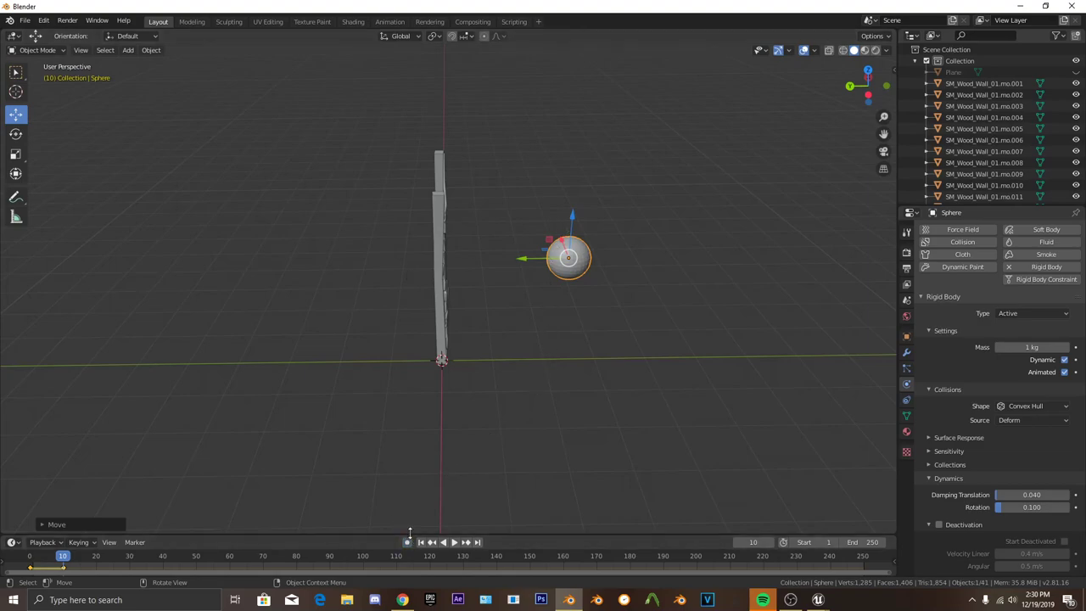
pyautogui.moveTo(517, 331); pyautogui.dragTo(491, 304, button='middle')
pyautogui.press('space')
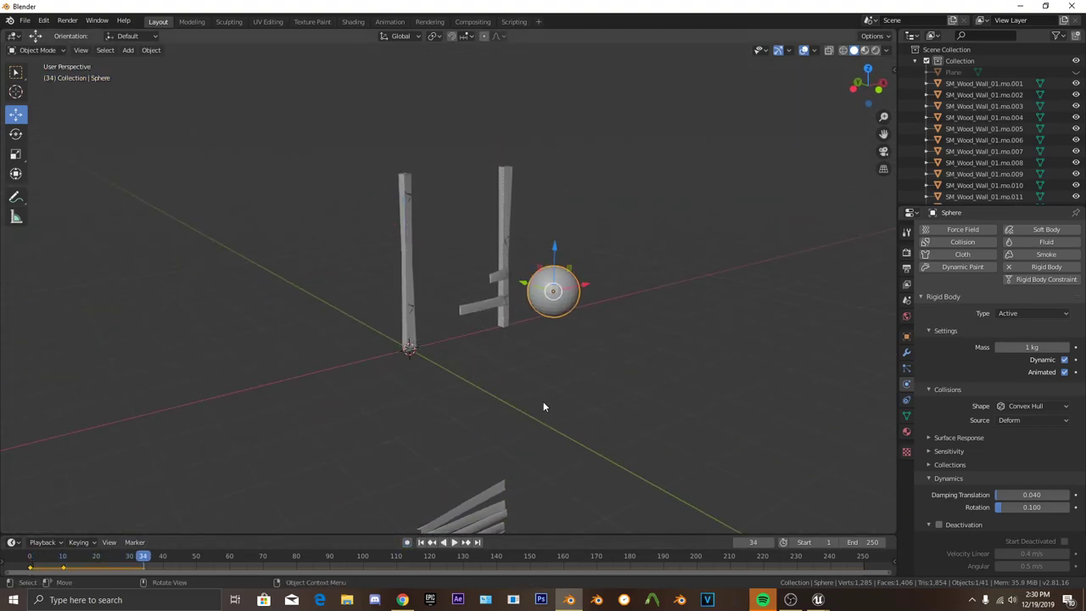
pyautogui.scroll(5, 540, 400)
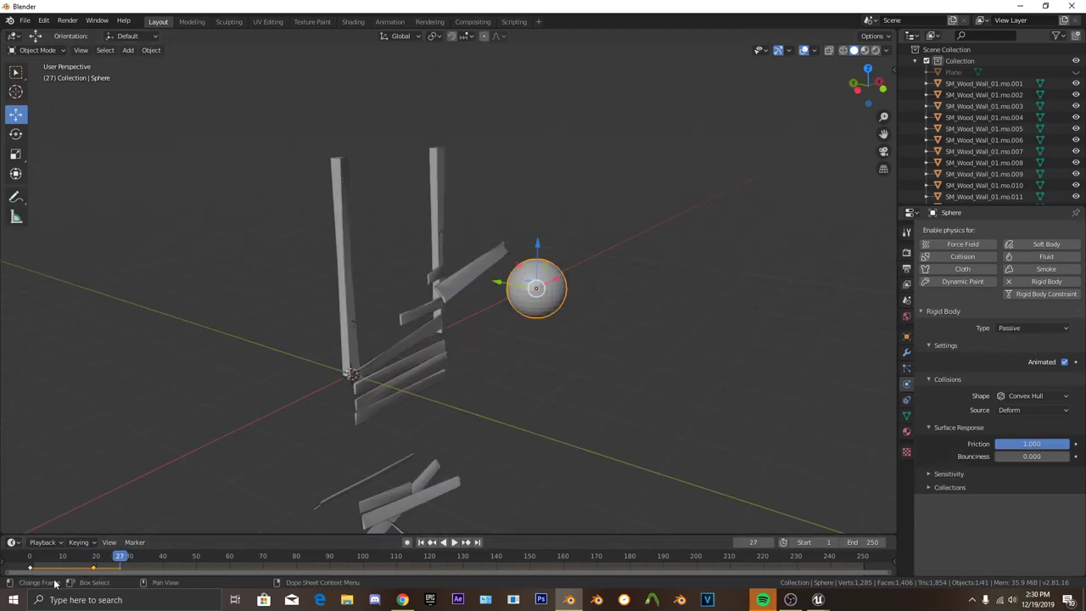
# Replay the simulation from frame 0 and examine the moment the sphere reaches the wall.
pyautogui.click(55, 563)
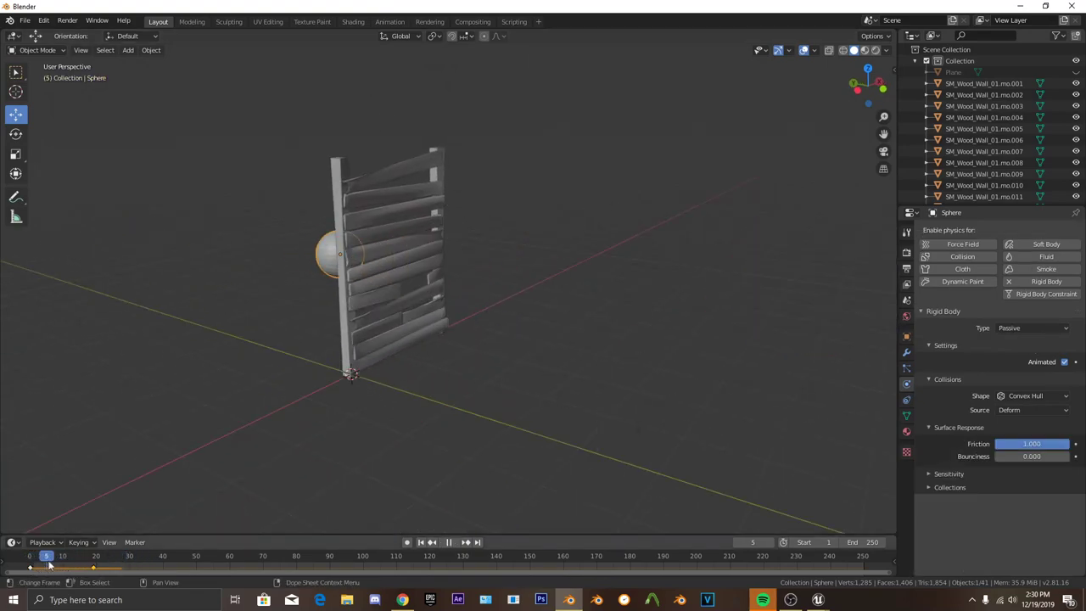
pyautogui.moveTo(48, 564)
pyautogui.mouseDown()
pyautogui.moveTo(63, 564)
pyautogui.moveTo(30, 561)
pyautogui.mouseUp()
pyautogui.scroll(6, 163, 472)
pyautogui.moveTo(169, 468); pyautogui.dragTo(190, 455, button='middle')
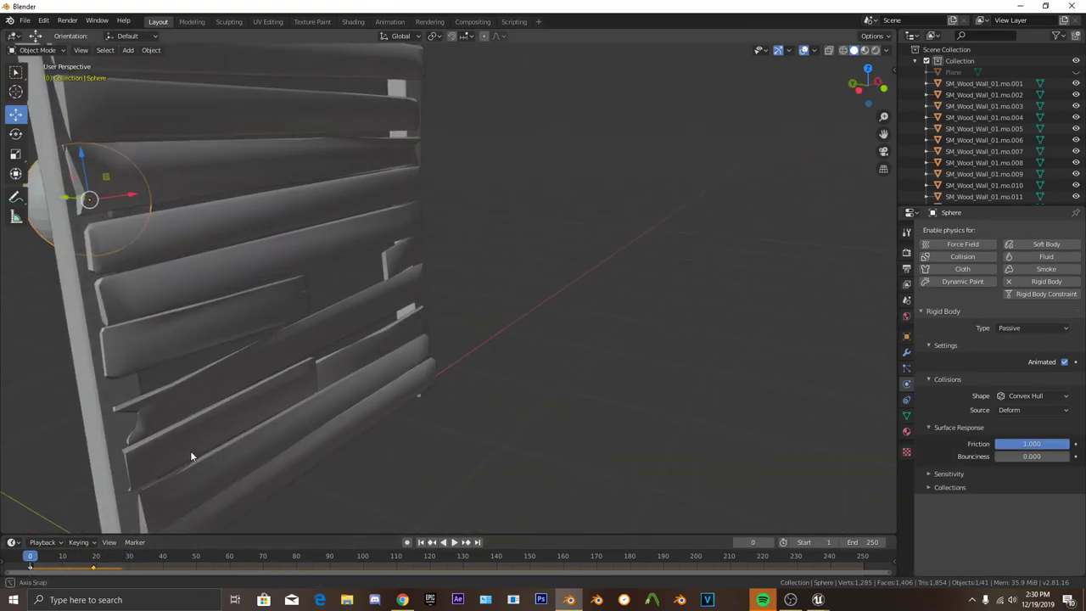
pyautogui.scroll(-8, 191, 455)
pyautogui.press('space')
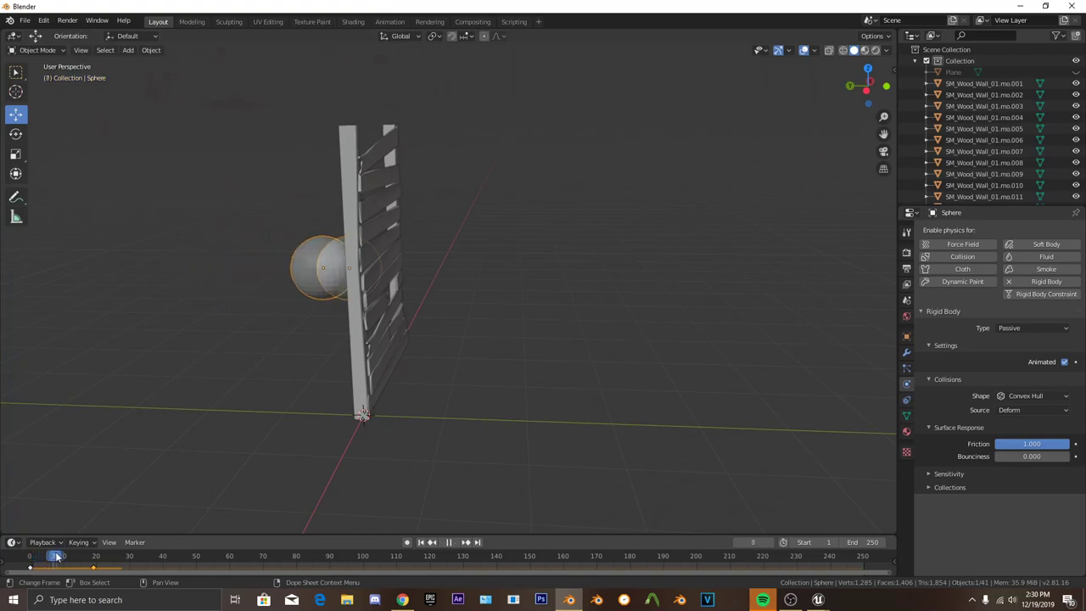
pyautogui.press('space')
# Move the sphere's end keyframe to frame 10 and inspect the frames around its contact with the wall.
pyautogui.scroll(1, 217, 371)
pyautogui.moveTo(216, 371); pyautogui.dragTo(284, 374, button='middle')
pyautogui.scroll(5, 277, 379)
pyautogui.scroll(-2, 277, 379)
pyautogui.press('g')
pyautogui.press('x')
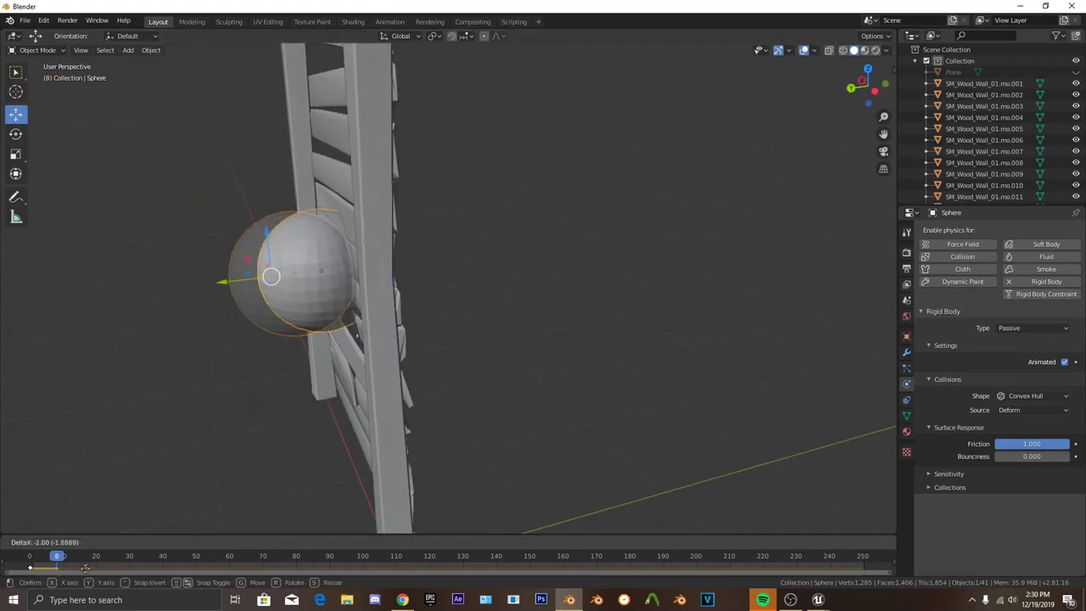
pyautogui.click(62, 569)
pyautogui.moveTo(56, 557); pyautogui.dragTo(46, 557)
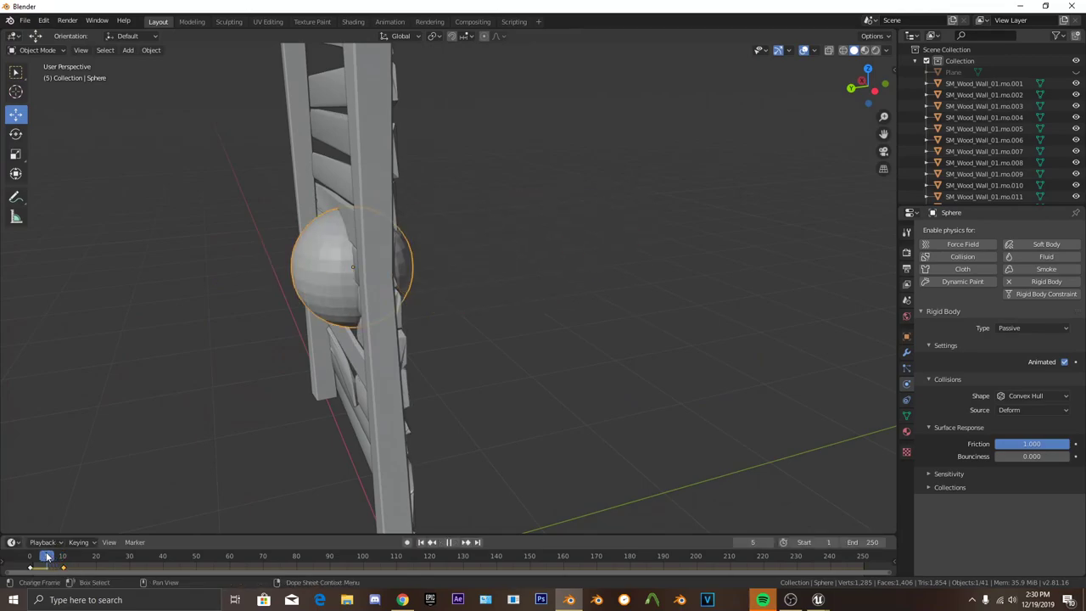
pyautogui.moveTo(331, 314); pyautogui.dragTo(315, 260, button='middle')
pyautogui.scroll(6, 535, 324)
pyautogui.scroll(-4, 353, 313)
pyautogui.press('Left')
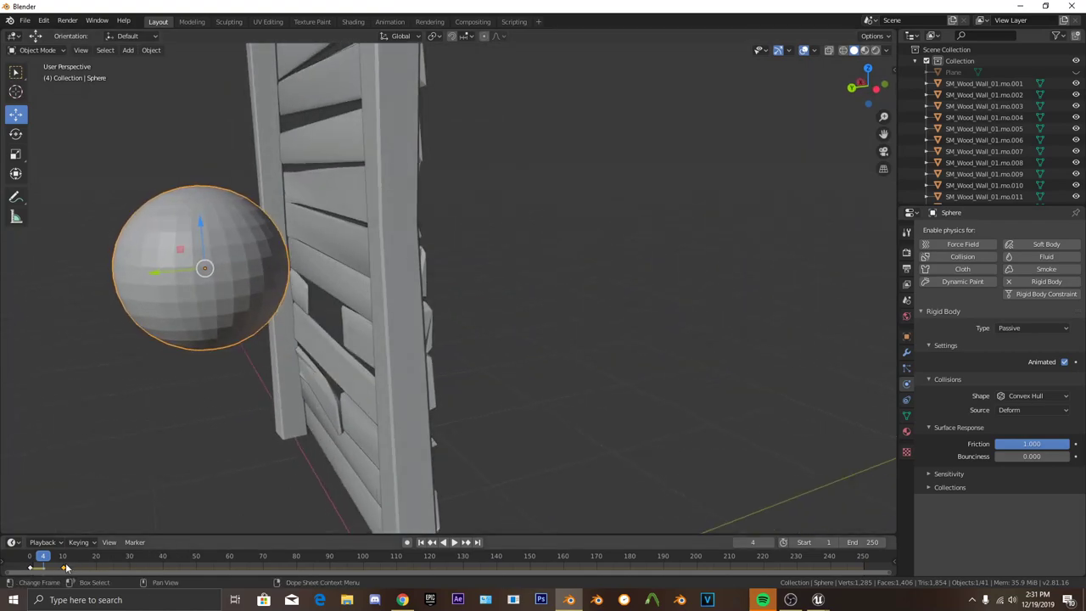
# Move the sphere's end keyframe to frame 20 and return to frame 0.
pyautogui.moveTo(64, 568); pyautogui.dragTo(30, 555)
pyautogui.scroll(-4, 176, 475)
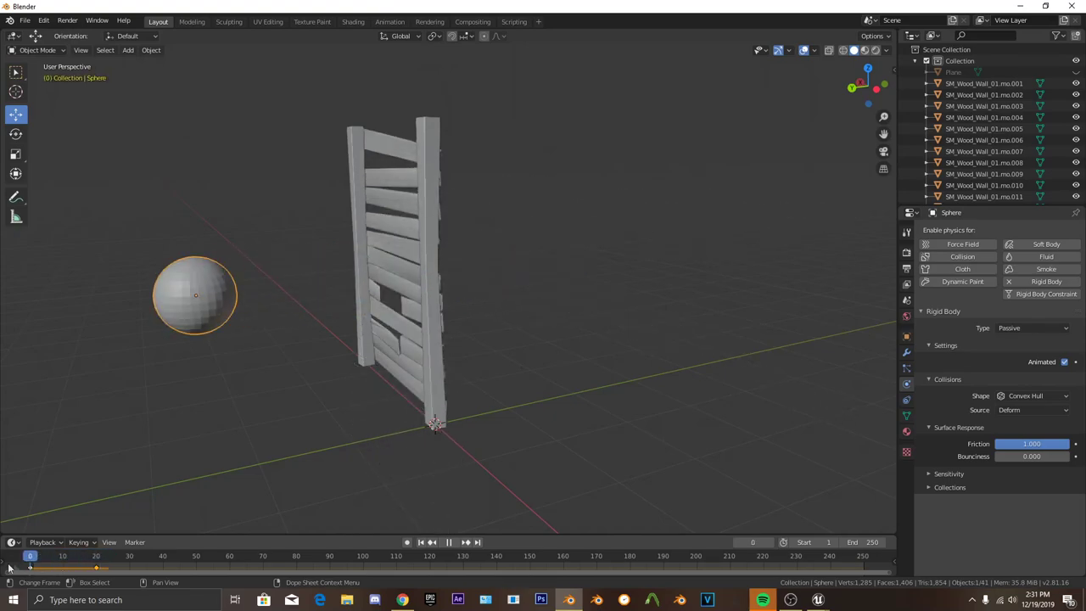
# Unhide the ground plane and give it a rigid body of type Passive.
pyautogui.click(1075, 73)
pyautogui.scroll(-6, 676, 385)
pyautogui.click(507, 323)
pyautogui.moveTo(675, 384); pyautogui.dragTo(441, 327, button='middle')
pyautogui.scroll(5, 509, 326)
pyautogui.click(1063, 285)
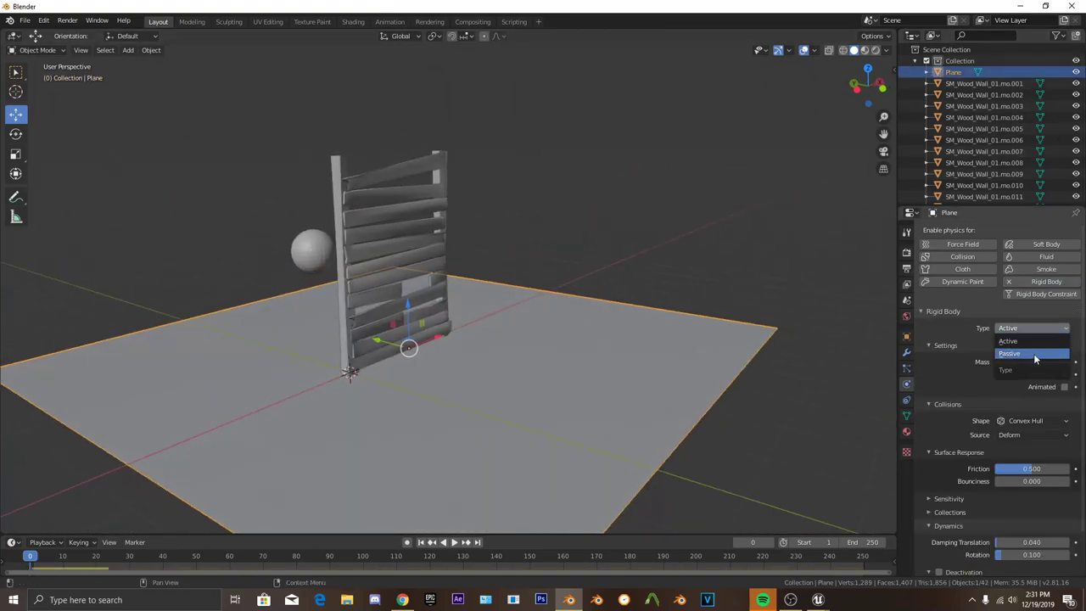
pyautogui.click(1033, 353)
pyautogui.scroll(-5, 642, 385)
pyautogui.scroll(5, 666, 361)
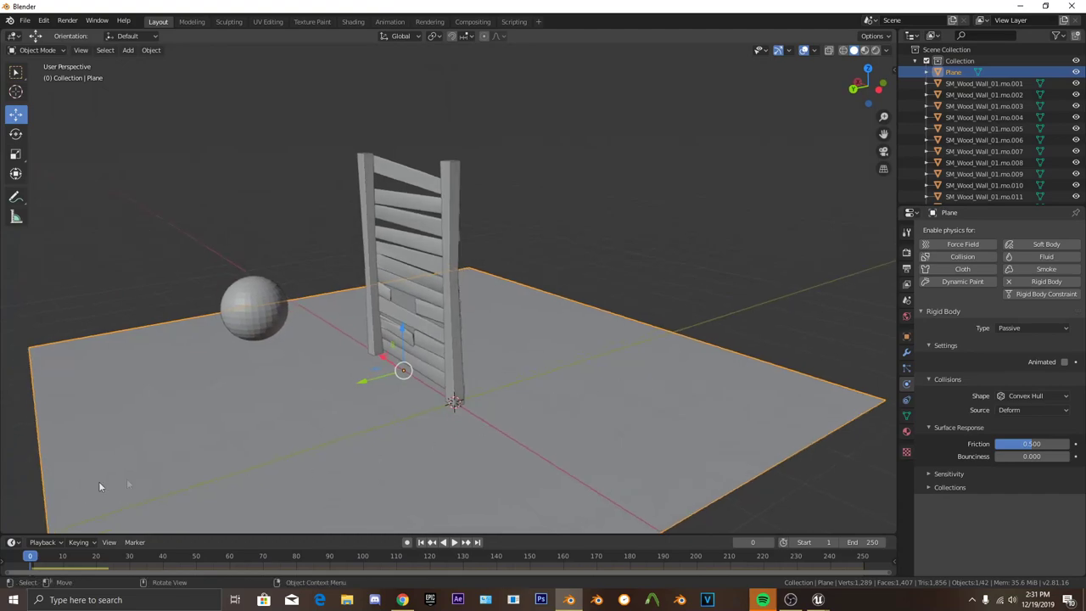
# Play the simulation repeatedly from the start and check how the planks break away and land on the plane.
pyautogui.press('space')
pyautogui.scroll(-3, 443, 429)
pyautogui.moveTo(443, 429); pyautogui.dragTo(333, 406, button='middle')
pyautogui.scroll(4, 375, 402)
pyautogui.moveTo(168, 556); pyautogui.dragTo(31, 557)
pyautogui.scroll(-4, 393, 382)
pyautogui.moveTo(394, 382); pyautogui.dragTo(425, 419, button='middle')
pyautogui.press('space')
pyautogui.scroll(1, 407, 434)
pyautogui.moveTo(145, 561); pyautogui.dragTo(36, 566)
pyautogui.scroll(4, 352, 417)
pyautogui.moveTo(352, 417); pyautogui.dragTo(428, 357, button='middle')
pyautogui.scroll(-4, 344, 361)
pyautogui.scroll(4, 425, 406)
pyautogui.moveTo(251, 396); pyautogui.dragTo(421, 402, button='middle')
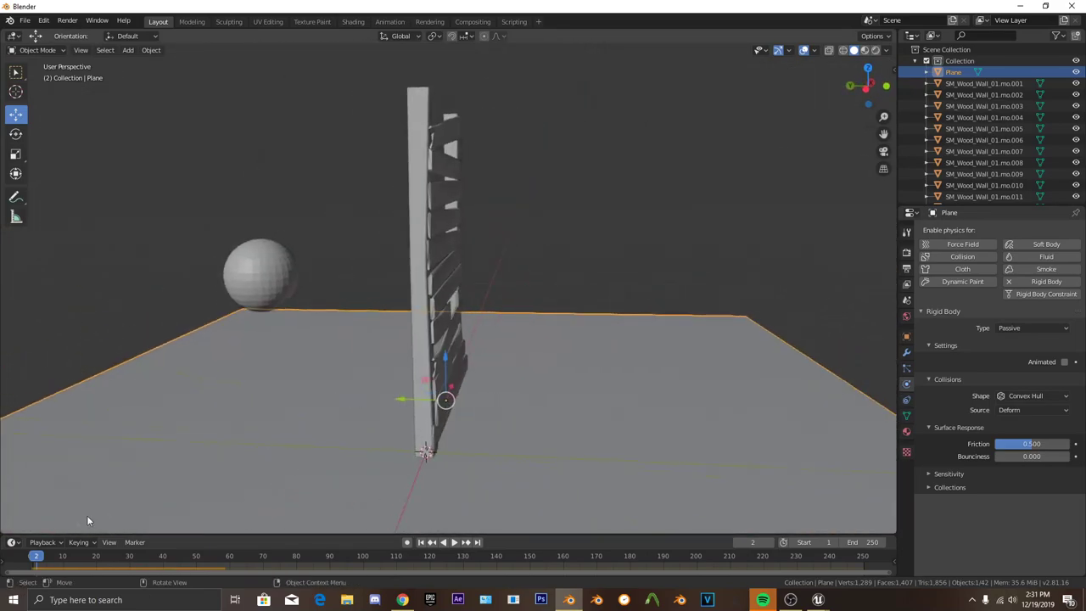
# Go to frame 8 and examine up close where the sphere approaches the planks.
pyautogui.moveTo(34, 560); pyautogui.dragTo(56, 557)
pyautogui.scroll(2, 274, 419)
pyautogui.moveTo(274, 419); pyautogui.dragTo(416, 249, button='middle')
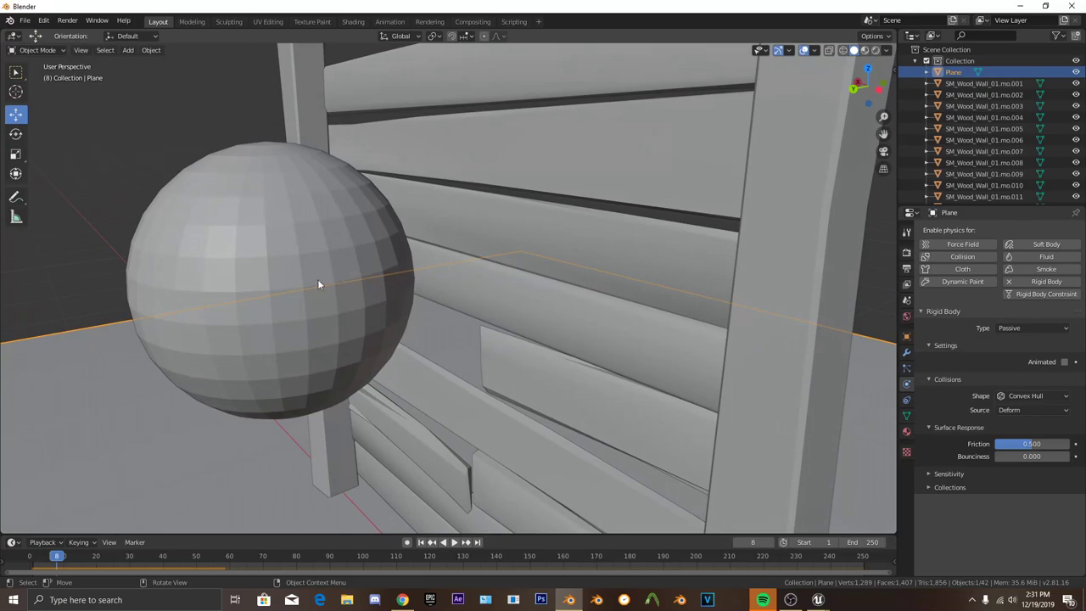
pyautogui.moveTo(318, 284); pyautogui.dragTo(636, 284, button='middle')
pyautogui.scroll(-3, 528, 279)
pyautogui.moveTo(529, 279)
pyautogui.mouseDown(button='middle')
pyautogui.moveTo(531, 250)
pyautogui.moveTo(462, 272)
pyautogui.moveTo(509, 273)
pyautogui.mouseUp(button='middle')
pyautogui.scroll(4, 475, 255)
# Select the sphere and inspect it against the wall from the back and the front.
pyautogui.click(587, 272)
pyautogui.scroll(-4, 497, 271)
pyautogui.scroll(4, 530, 300)
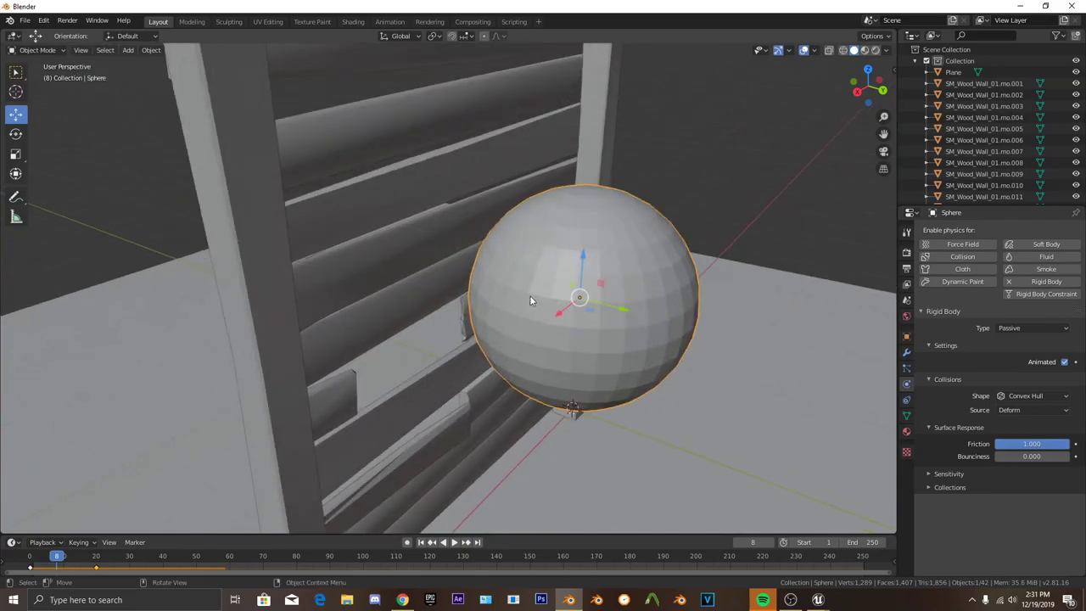
pyautogui.scroll(-4, 492, 314)
pyautogui.moveTo(492, 315); pyautogui.dragTo(534, 225, button='middle')
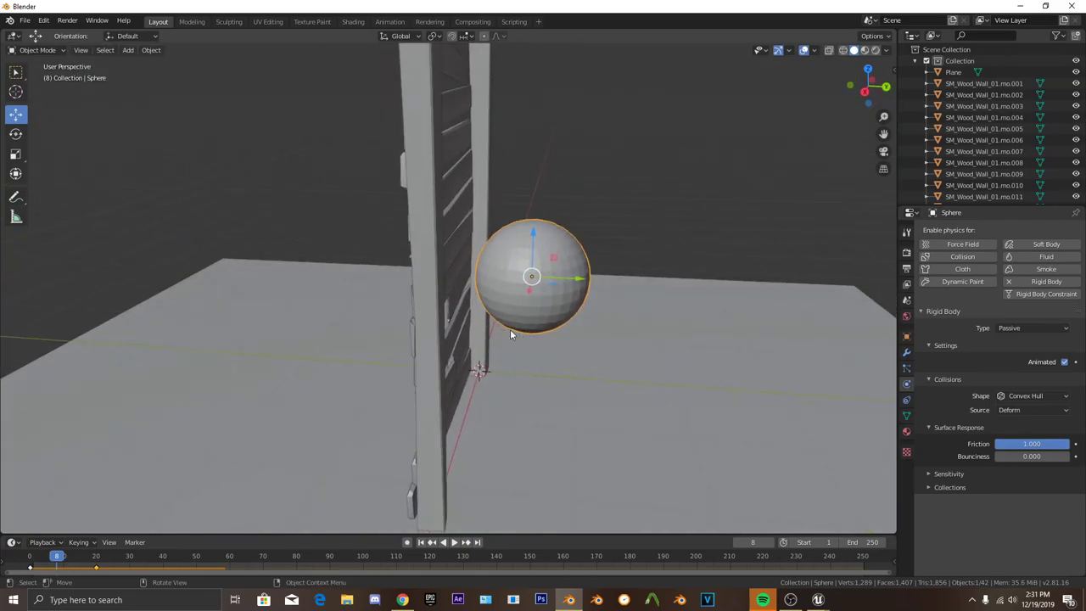
pyautogui.scroll(4, 532, 250)
pyautogui.moveTo(564, 252); pyautogui.dragTo(466, 252, button='middle')
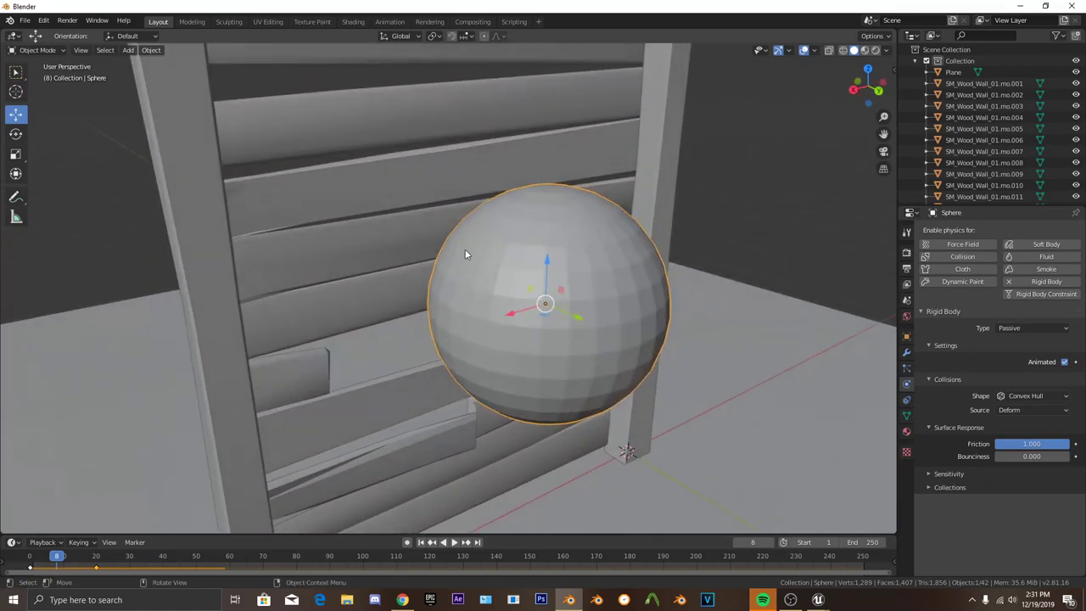
pyautogui.scroll(-4, 467, 254)
pyautogui.moveTo(523, 283); pyautogui.dragTo(526, 296, button='middle')
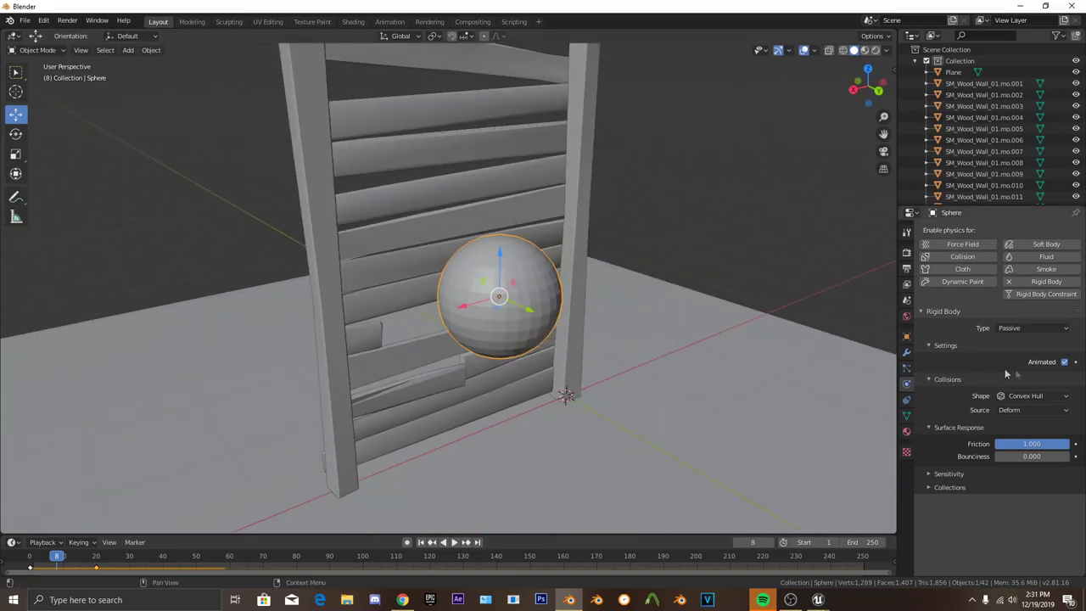
pyautogui.scroll(5, 501, 349)
pyautogui.moveTo(501, 349); pyautogui.dragTo(381, 286, button='middle')
pyautogui.scroll(-5, 482, 366)
pyautogui.scroll(3, 326, 356)
pyautogui.scroll(-4, 507, 319)
pyautogui.scroll(3, 382, 287)
pyautogui.moveTo(382, 287); pyautogui.dragTo(338, 271, button='middle')
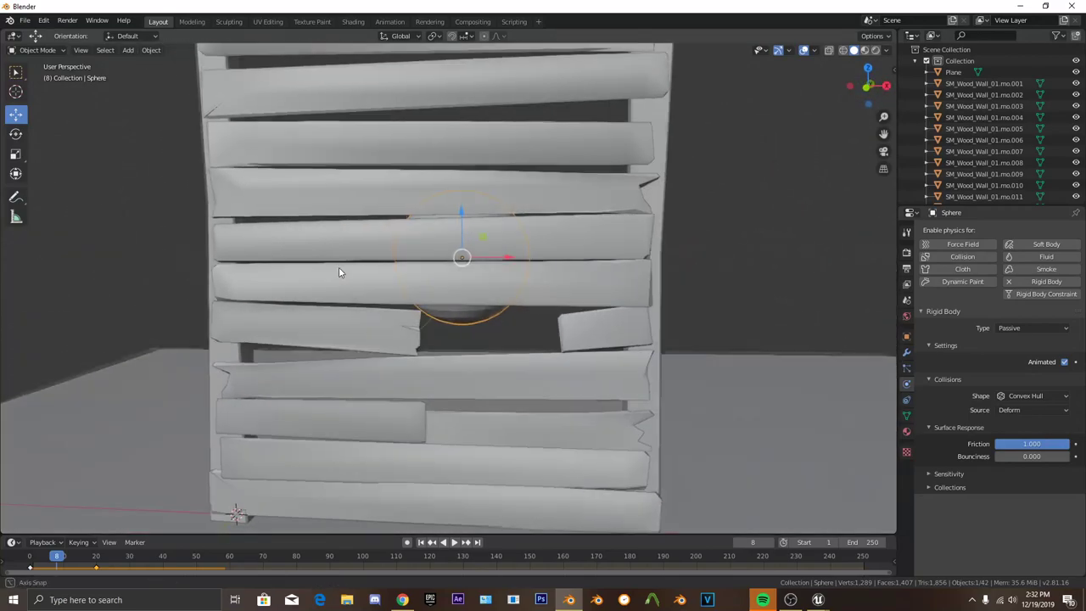
# Select the upper of the two full-width planks in front of the sphere and examine it closely.
pyautogui.click(425, 248)
pyautogui.scroll(3, 419, 379)
pyautogui.moveTo(419, 381); pyautogui.dragTo(331, 380, button='middle')
pyautogui.scroll(-3, 366, 381)
pyautogui.moveTo(393, 366)
pyautogui.mouseDown(button='middle')
pyautogui.moveTo(369, 362)
pyautogui.moveTo(438, 357)
pyautogui.moveTo(378, 356)
pyautogui.mouseUp(button='middle')
pyautogui.scroll(4, 405, 364)
pyautogui.scroll(1, 437, 337)
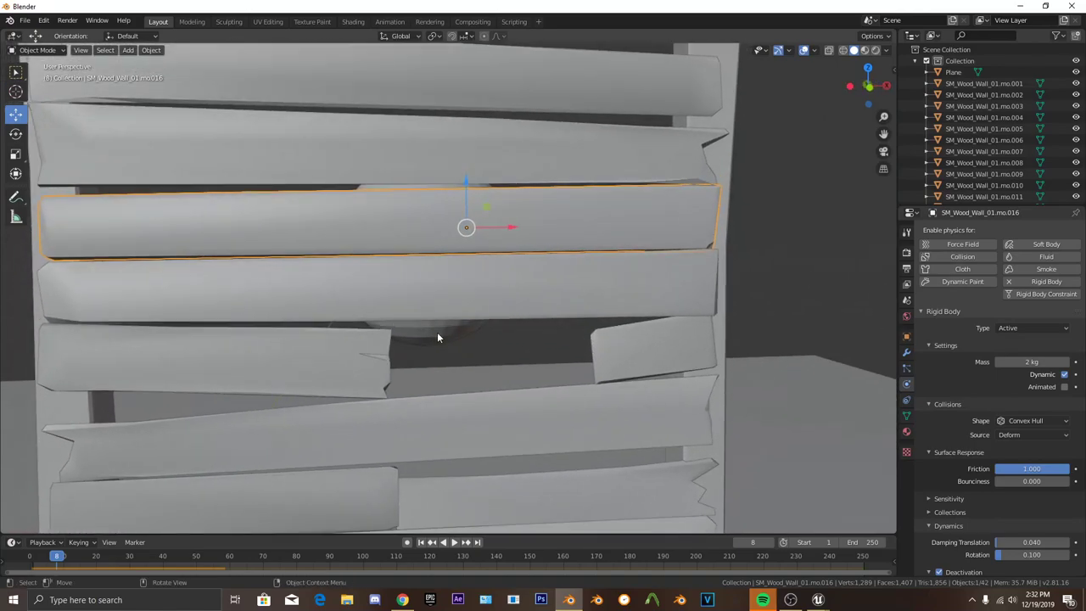
pyautogui.scroll(-4, 437, 337)
pyautogui.scroll(4, 407, 322)
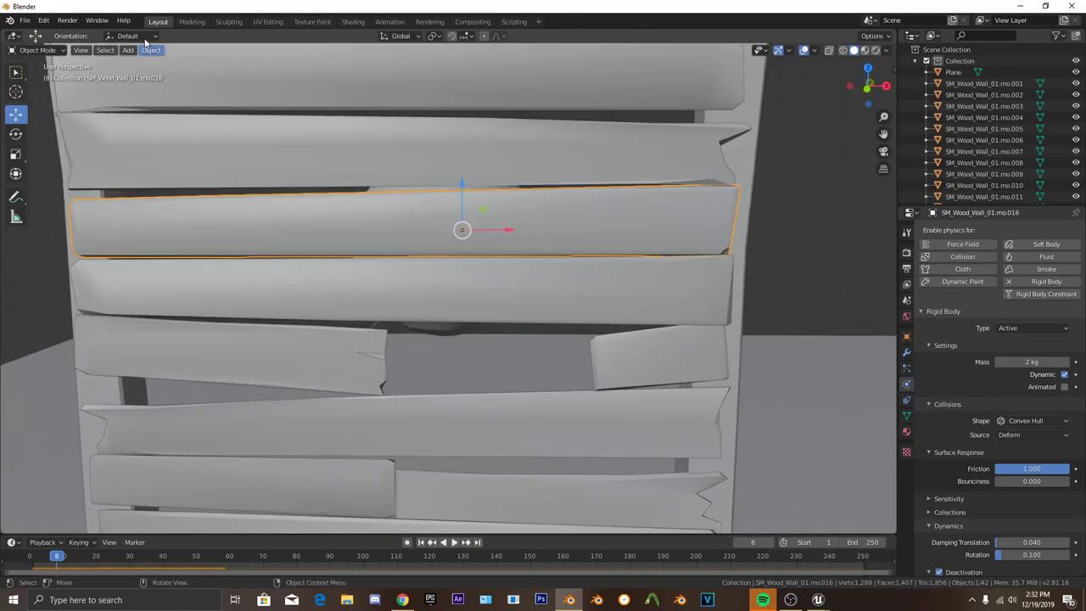
pyautogui.scroll(-4, 412, 279)
pyautogui.moveTo(412, 279); pyautogui.dragTo(433, 261, button='middle')
pyautogui.scroll(4, 418, 309)
pyautogui.moveTo(418, 309); pyautogui.dragTo(359, 311, button='middle')
pyautogui.scroll(-4, 359, 310)
pyautogui.scroll(4, 387, 279)
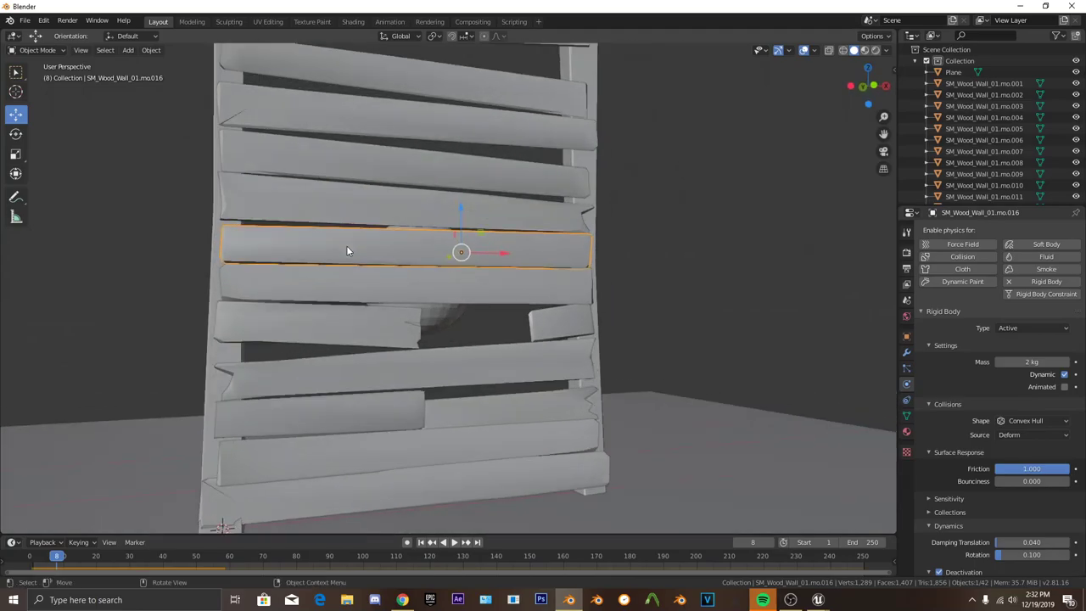
pyautogui.scroll(3, 346, 250)
pyautogui.moveTo(398, 241); pyautogui.dragTo(438, 256, button='middle')
pyautogui.scroll(-3, 416, 245)
# Subdivide the entire mesh of the selected plank and return to Object Mode.
pyautogui.press('Tab')
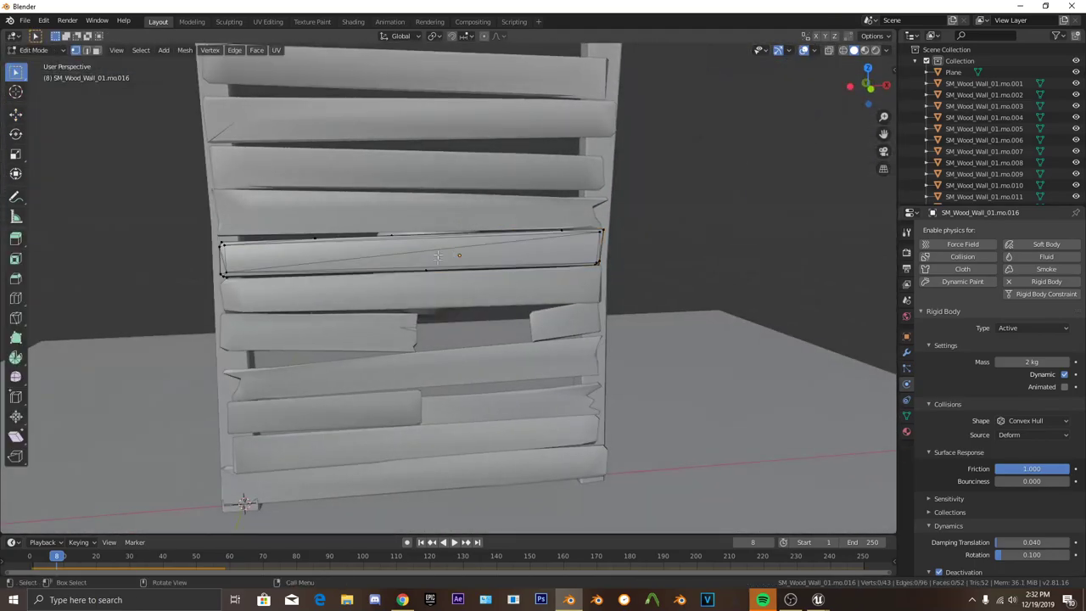
pyautogui.scroll(5, 458, 250)
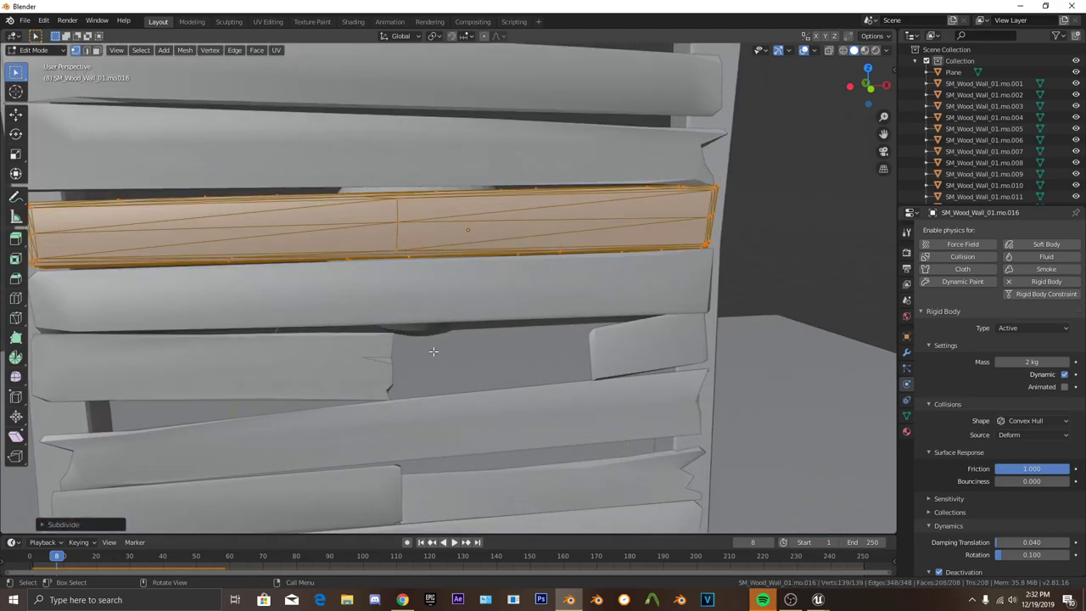
pyautogui.press('Tab')
# Subdivide the entire mesh of the plank directly below it and return to Object Mode.
pyautogui.click(417, 269)
pyautogui.press('Tab')
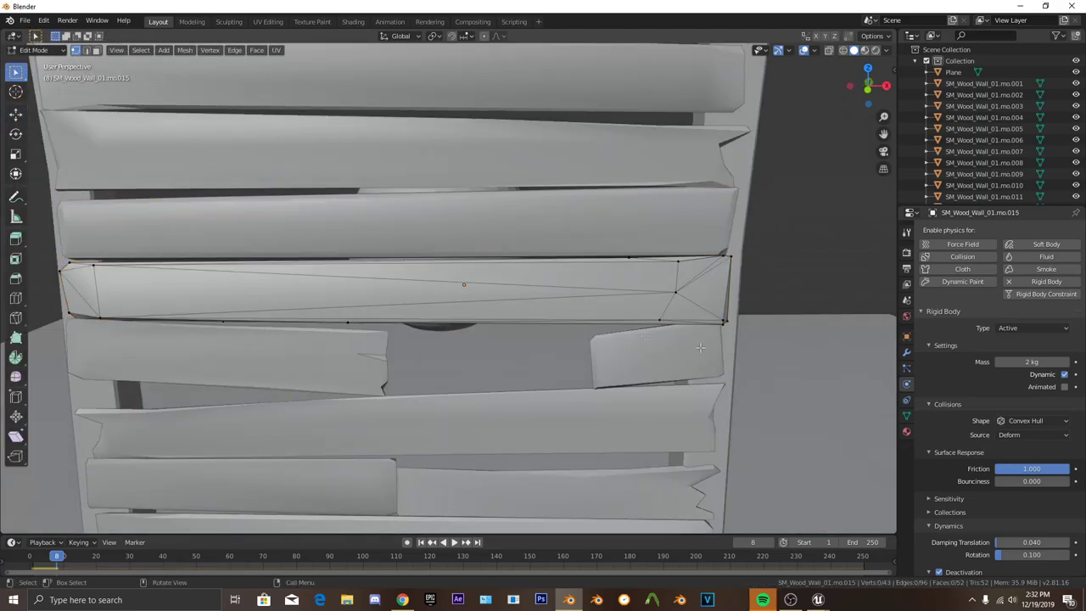
pyautogui.moveTo(418, 269); pyautogui.dragTo(461, 361, button='middle')
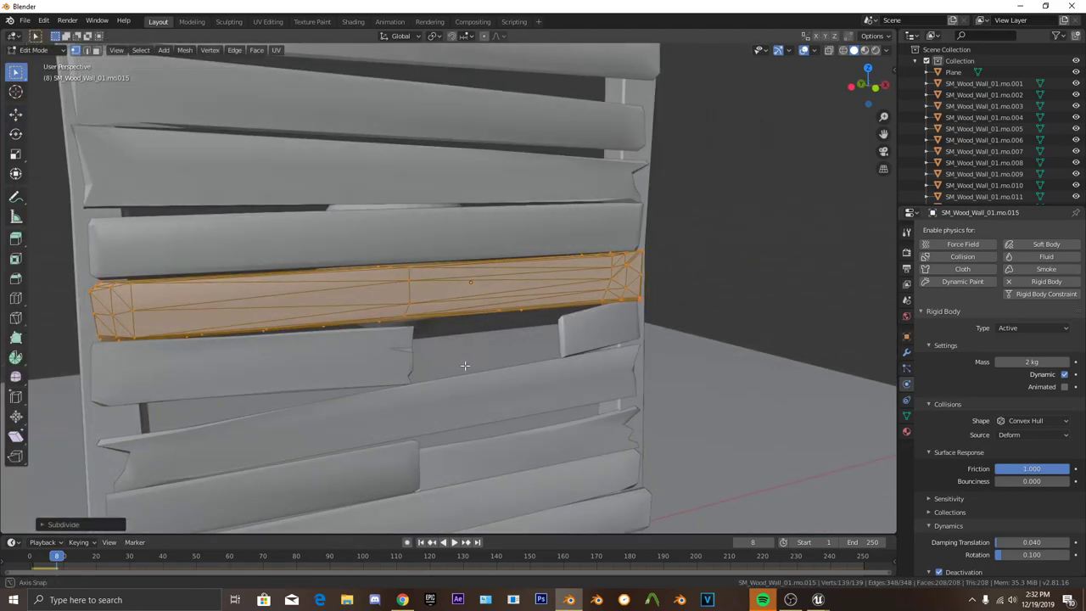
pyautogui.press('Tab')
pyautogui.scroll(-4, 460, 361)
pyautogui.scroll(3, 413, 341)
pyautogui.moveTo(434, 320); pyautogui.dragTo(265, 180, button='middle')
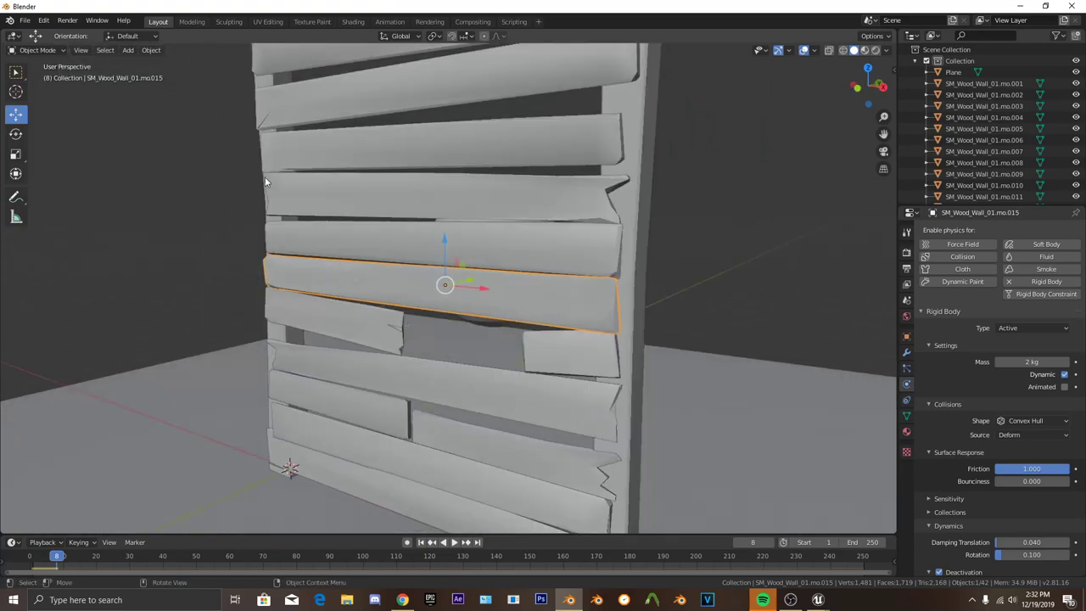
pyautogui.click(150, 51)
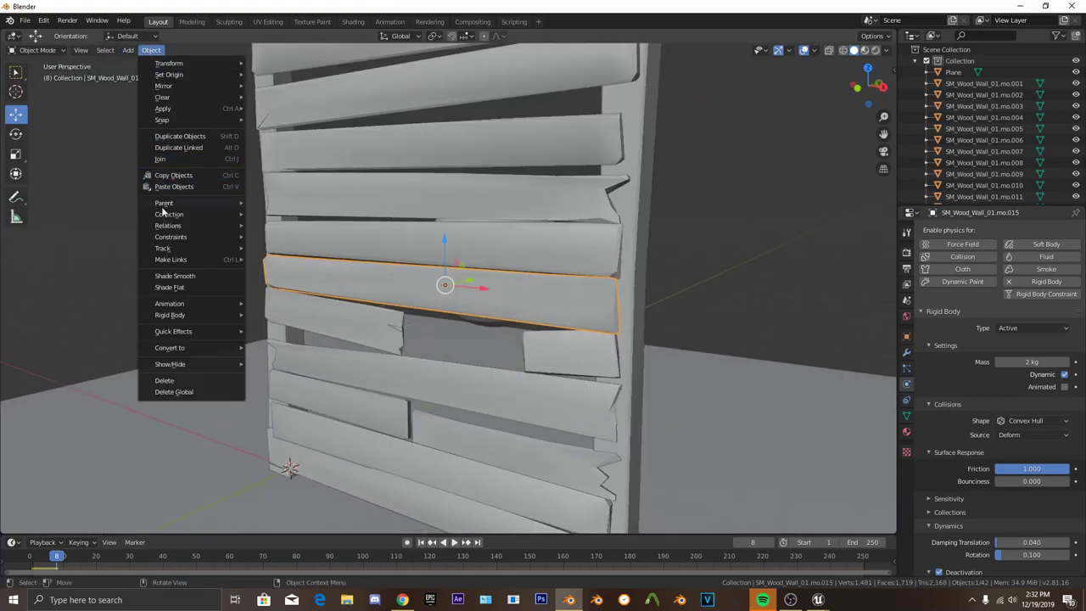
pyautogui.moveTo(182, 156); pyautogui.dragTo(340, 255, button='middle')
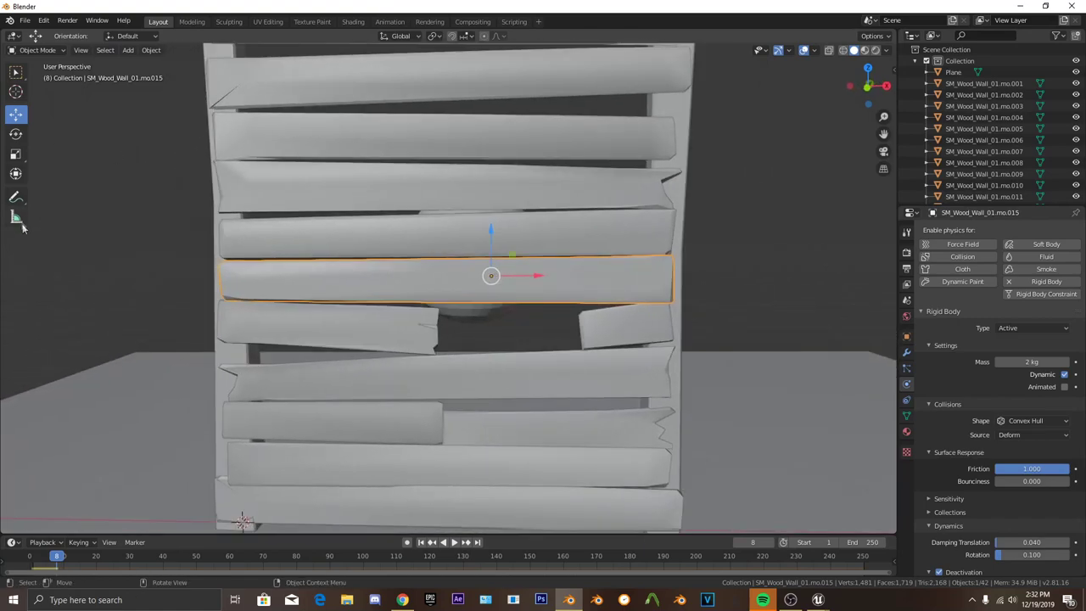
pyautogui.rightClick(124, 109)
pyautogui.click(34, 63)
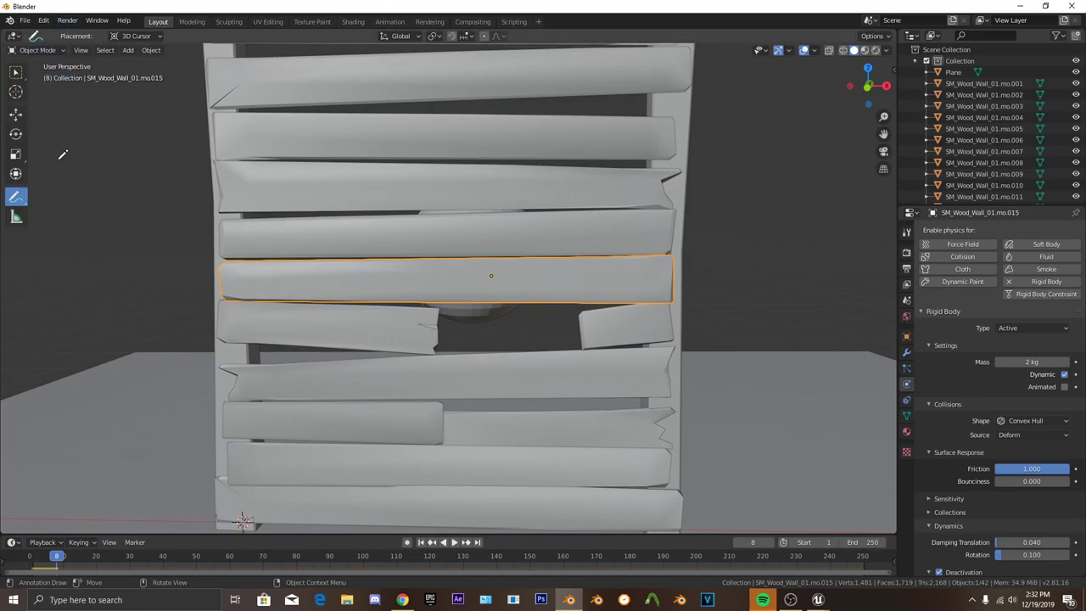
# Break the lower subdivided plank into pieces with Cell Fracture and delete the original unfractured plank.
pyautogui.click(128, 51)
pyautogui.moveTo(149, 51)
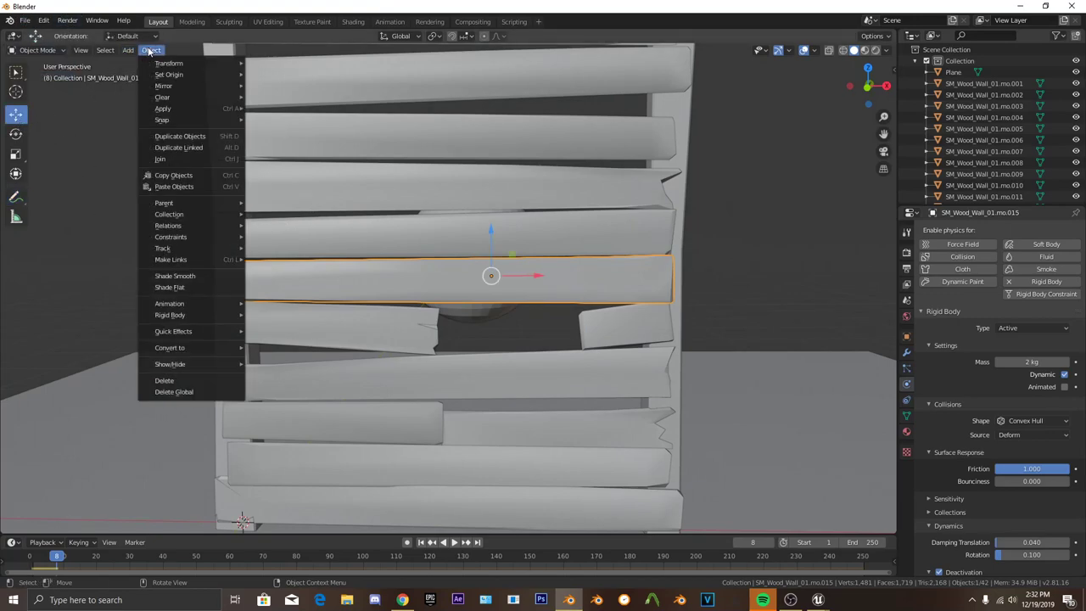
pyautogui.moveTo(193, 331)
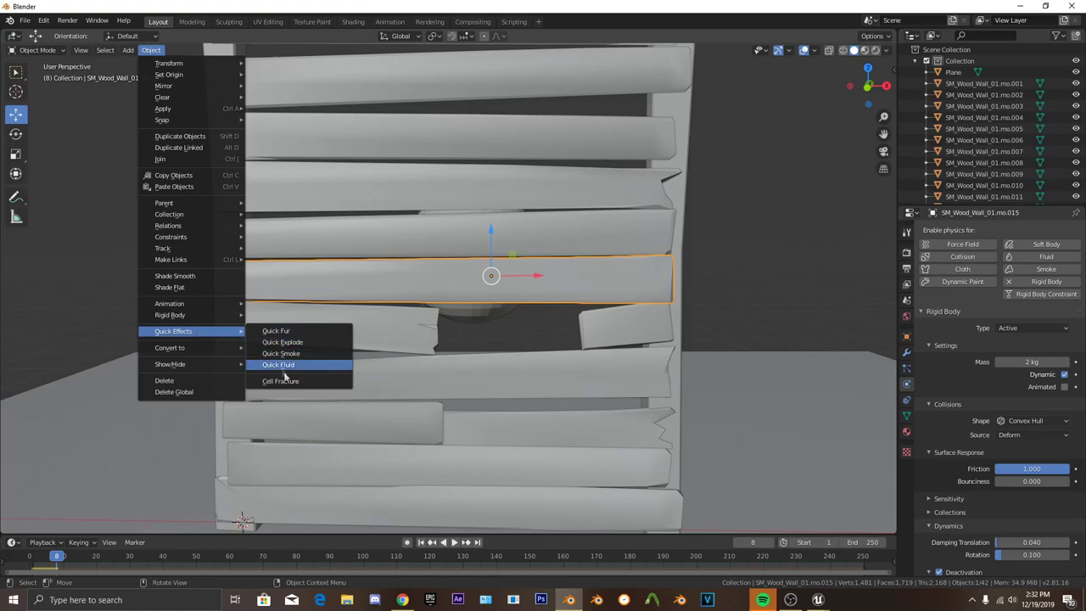
pyautogui.click(272, 379)
pyautogui.click(392, 573)
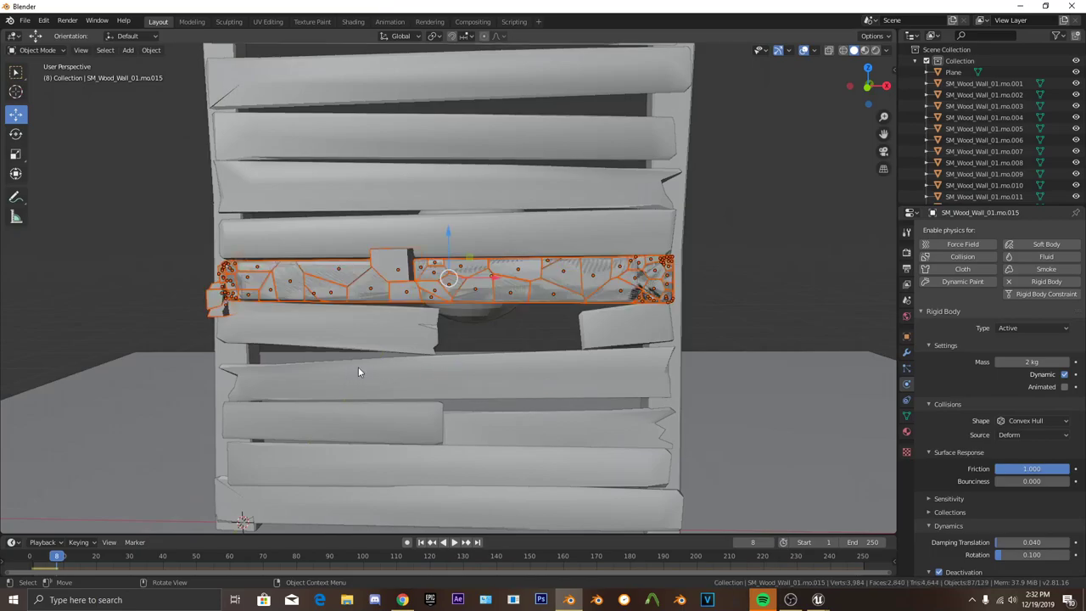
pyautogui.moveTo(358, 366); pyautogui.dragTo(464, 303, button='middle')
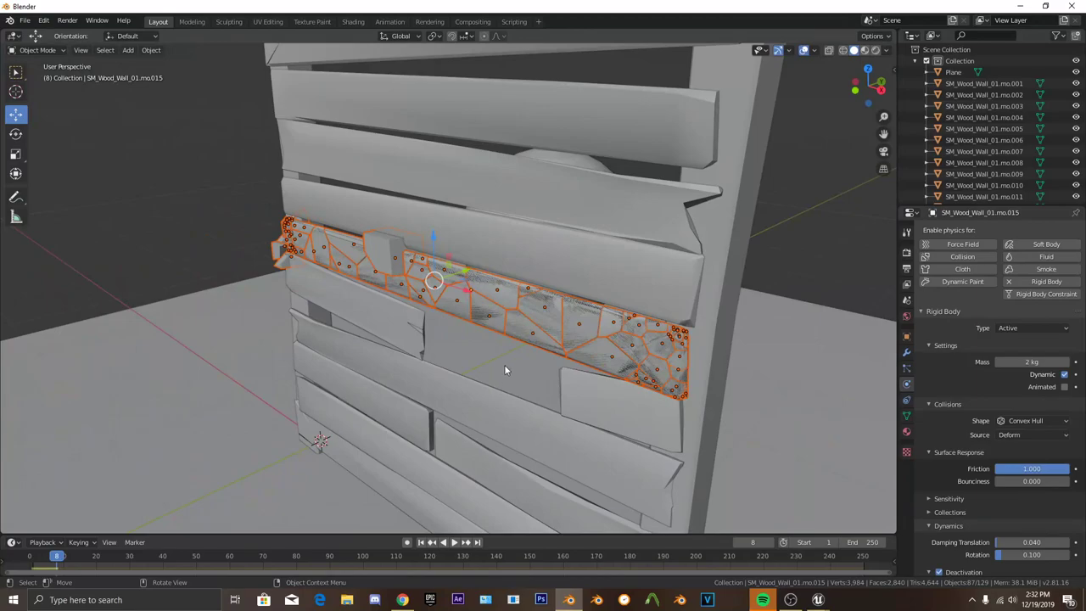
pyautogui.press('Delete')
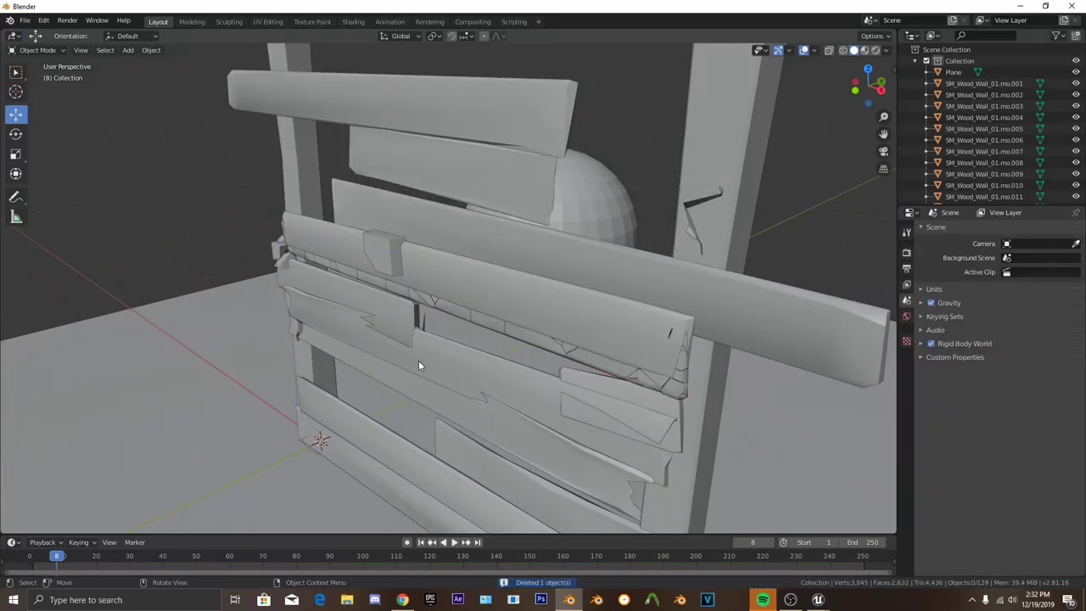
# Scrub the timeline between frames 0 and 8 and check how the fractured plank behaves in the wall.
pyautogui.moveTo(419, 360); pyautogui.dragTo(460, 352, button='middle')
pyautogui.scroll(-3, 461, 352)
pyautogui.moveTo(44, 558); pyautogui.dragTo(29, 558)
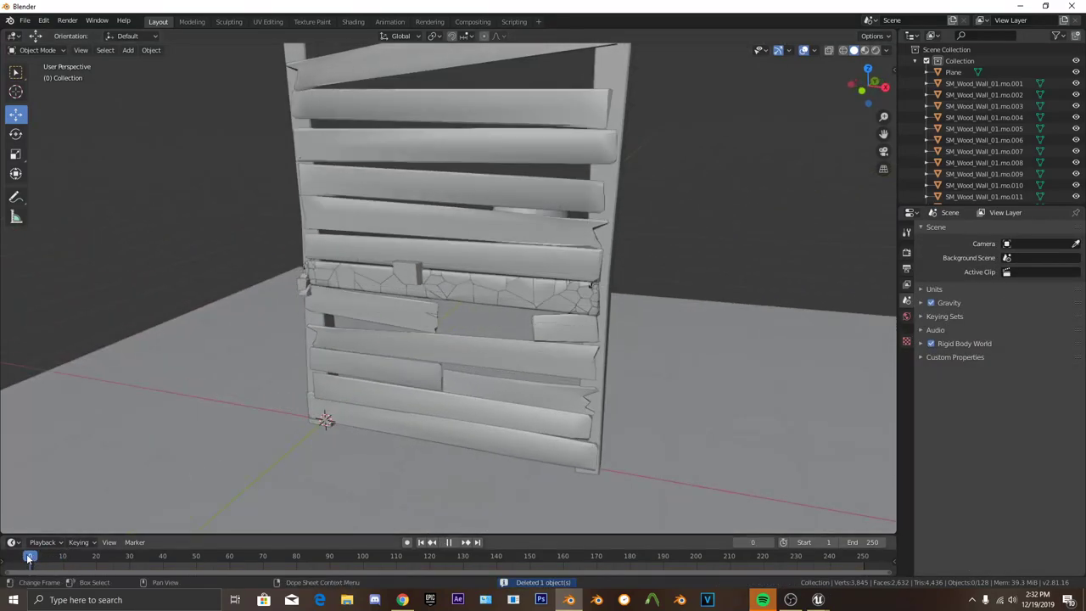
pyautogui.scroll(5, 298, 372)
pyautogui.moveTo(339, 356); pyautogui.dragTo(475, 321, button='middle')
pyautogui.scroll(-4, 475, 286)
pyautogui.scroll(4, 393, 286)
pyautogui.scroll(-4, 393, 285)
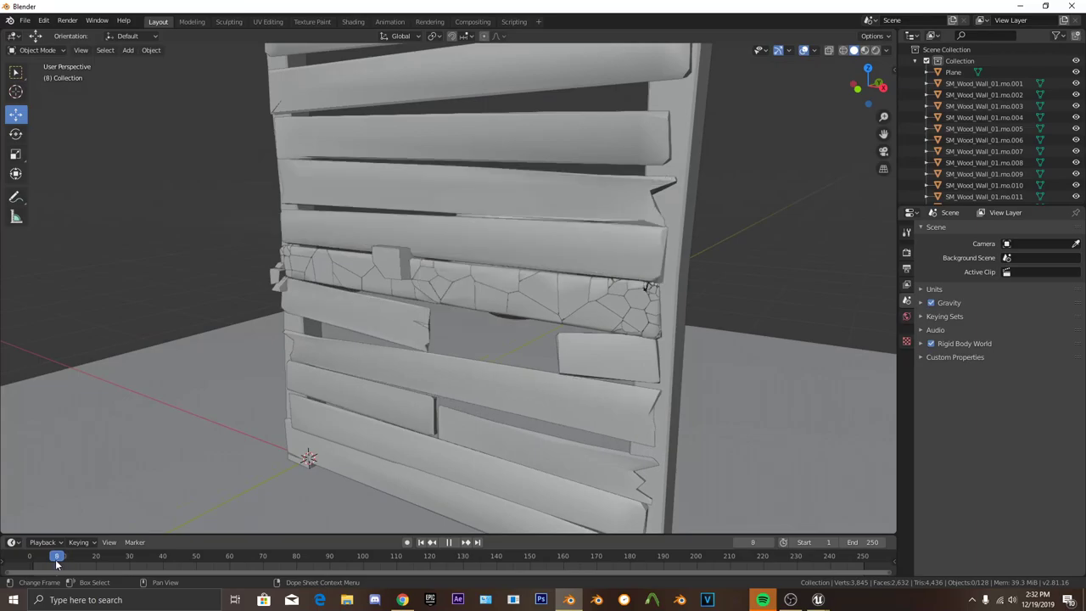
# Examine the fractured plank's break pattern closely, from the front and from the end of the wall.
pyautogui.scroll(2, 374, 254)
pyautogui.moveTo(373, 255); pyautogui.dragTo(467, 294, button='middle')
pyautogui.scroll(5, 467, 293)
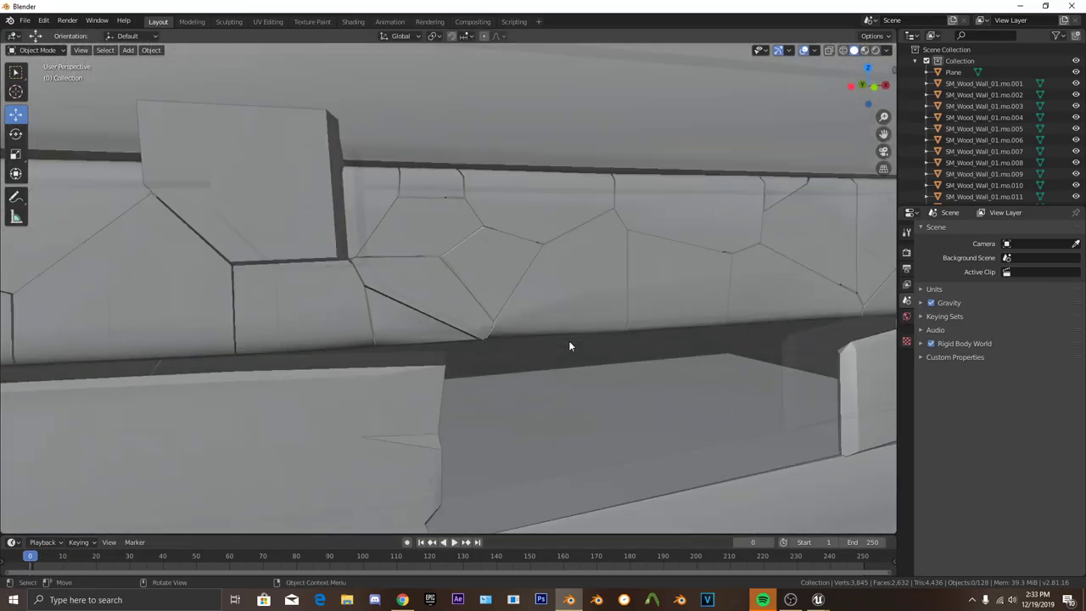
pyautogui.scroll(-4, 569, 344)
pyautogui.moveTo(569, 344); pyautogui.dragTo(401, 291, button='middle')
pyautogui.scroll(3, 450, 304)
pyautogui.scroll(-5, 406, 289)
pyautogui.scroll(-4, 502, 303)
pyautogui.moveTo(502, 307); pyautogui.dragTo(477, 314, button='middle')
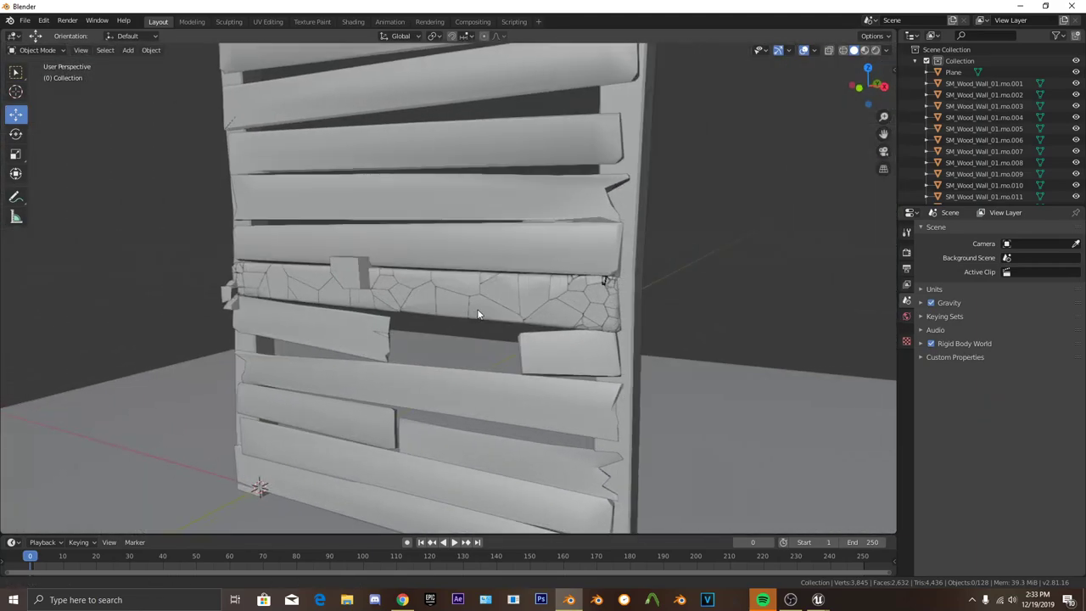
pyautogui.scroll(5, 368, 317)
pyautogui.moveTo(328, 319); pyautogui.dragTo(472, 344, button='middle')
pyautogui.scroll(-5, 368, 317)
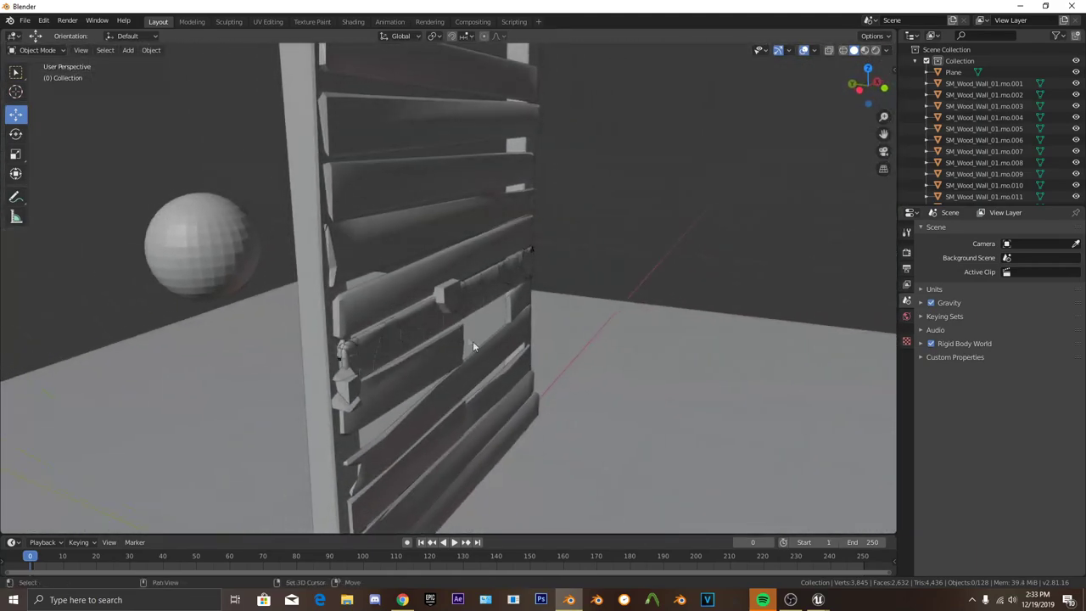
pyautogui.moveTo(393, 346); pyautogui.dragTo(496, 302, button='middle')
pyautogui.scroll(5, 408, 297)
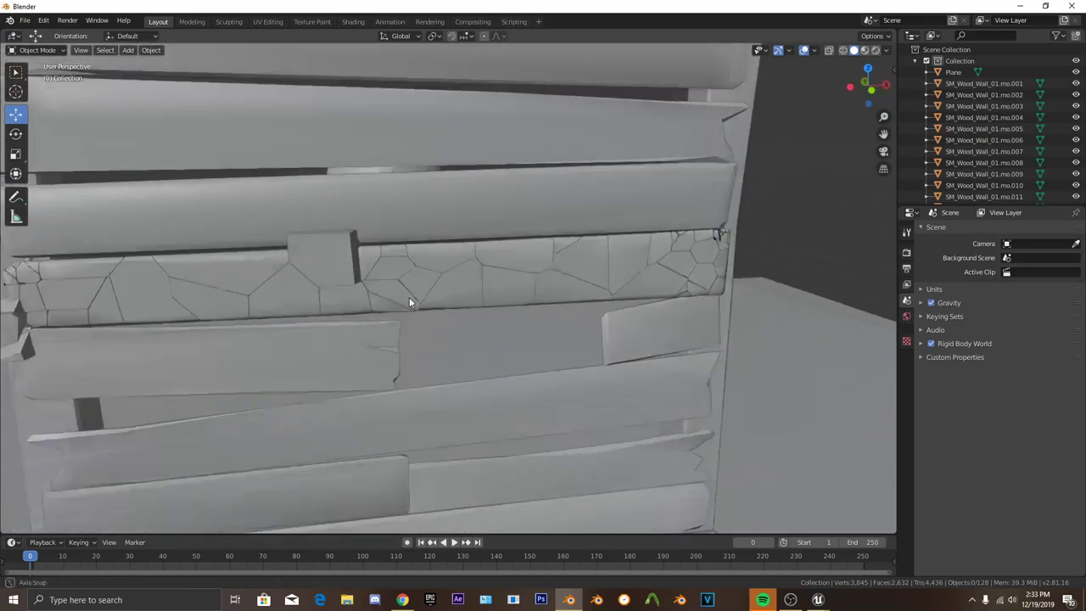
pyautogui.scroll(-5, 373, 297)
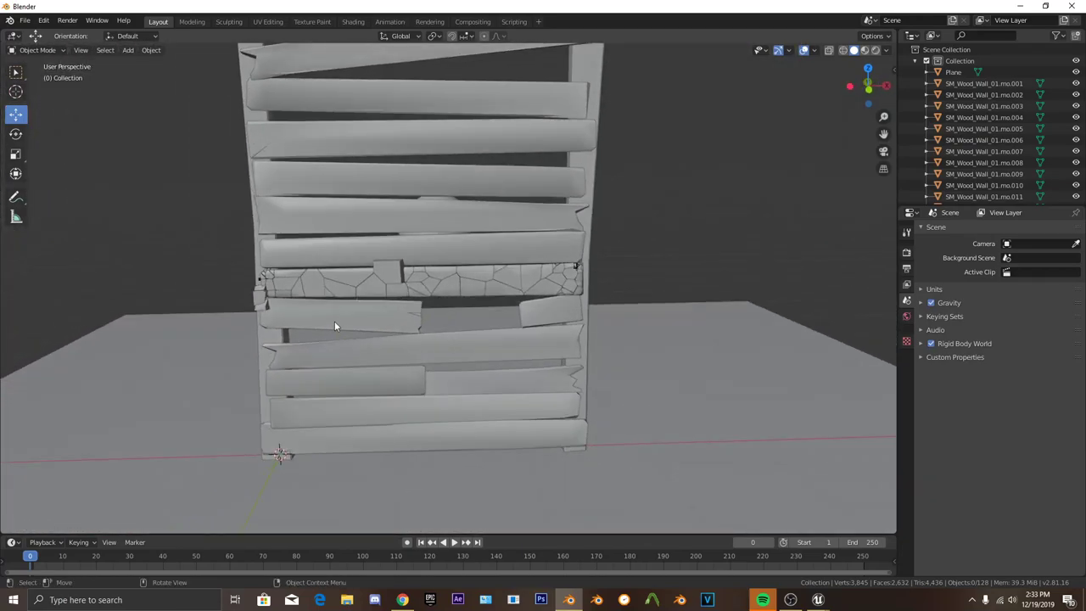
# Undo the original plank's deletion and the Cell Fracture so the lower plank is whole again.
pyautogui.moveTo(334, 320); pyautogui.dragTo(355, 334, button='middle')
pyautogui.scroll(-1, 354, 335)
pyautogui.hotkey('ctrl', 'z')
pyautogui.hotkey('ctrl', 'z')
pyautogui.hotkey('ctrl', 'z')
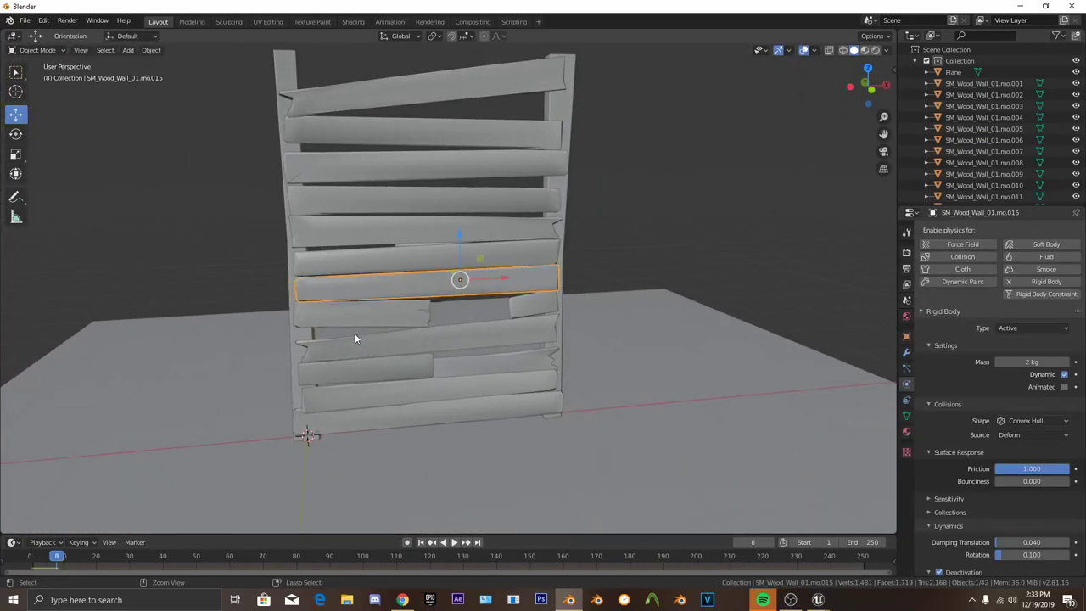
# Set the Annotate tool's placement to Surface and sketch short crack strokes around the selected plank's middle, densest at the sphere's impact point.
pyautogui.scroll(4, 354, 331)
pyautogui.moveTo(355, 330); pyautogui.dragTo(377, 269, button='middle')
pyautogui.scroll(2, 391, 298)
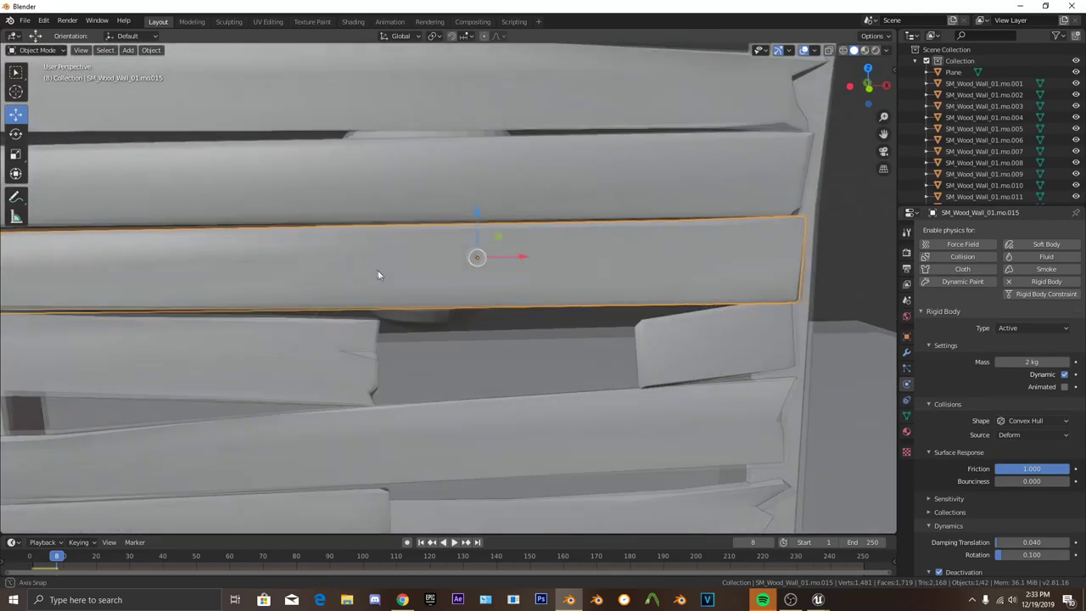
pyautogui.scroll(-5, 367, 267)
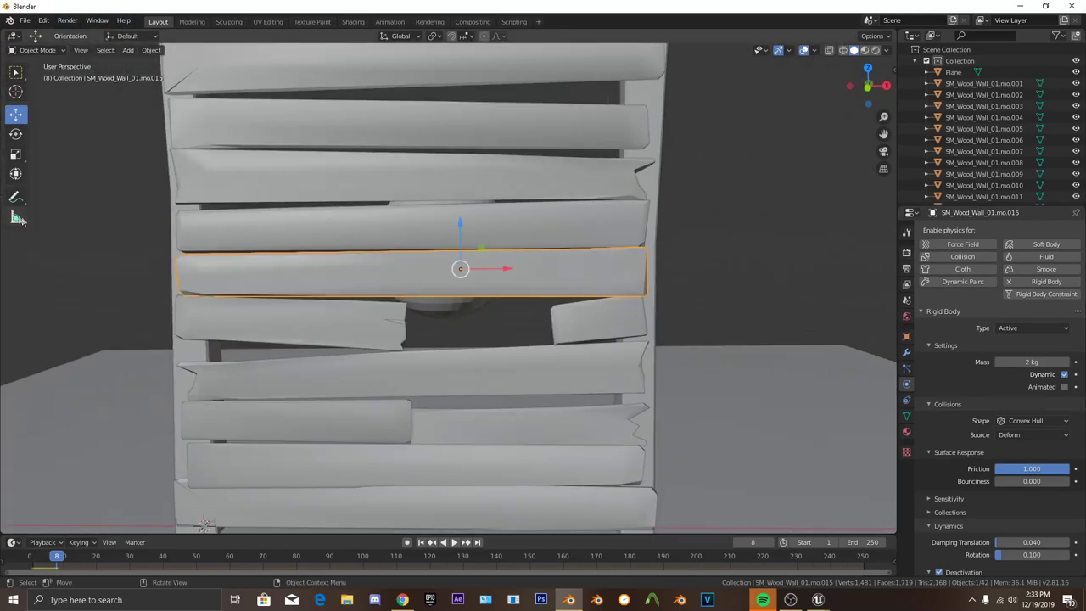
pyautogui.scroll(2, 280, 273)
pyautogui.click(134, 36)
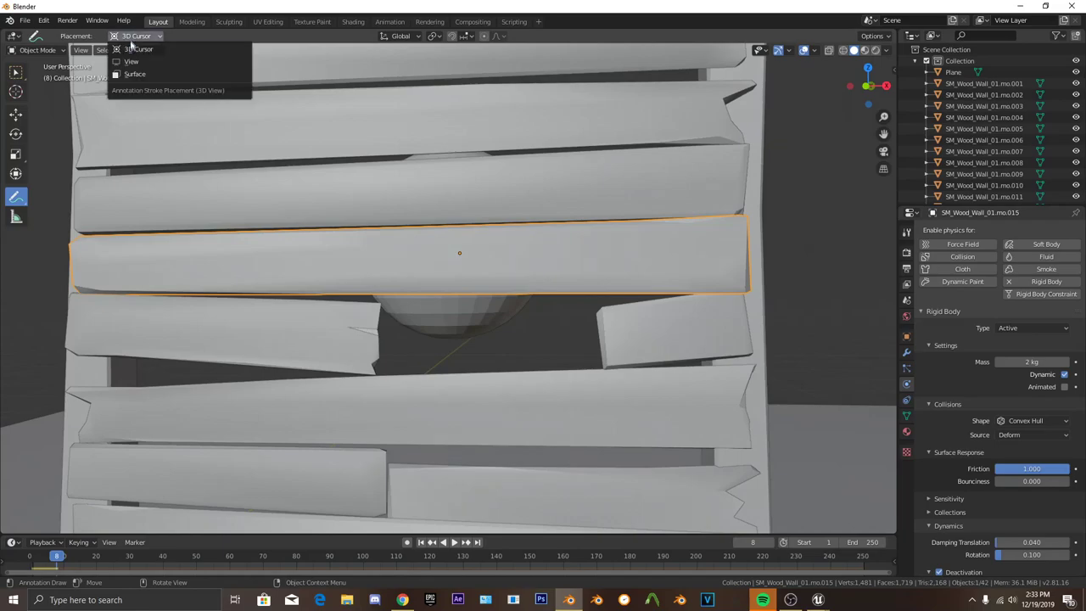
pyautogui.click(139, 73)
pyautogui.moveTo(366, 351); pyautogui.dragTo(380, 361, button='middle')
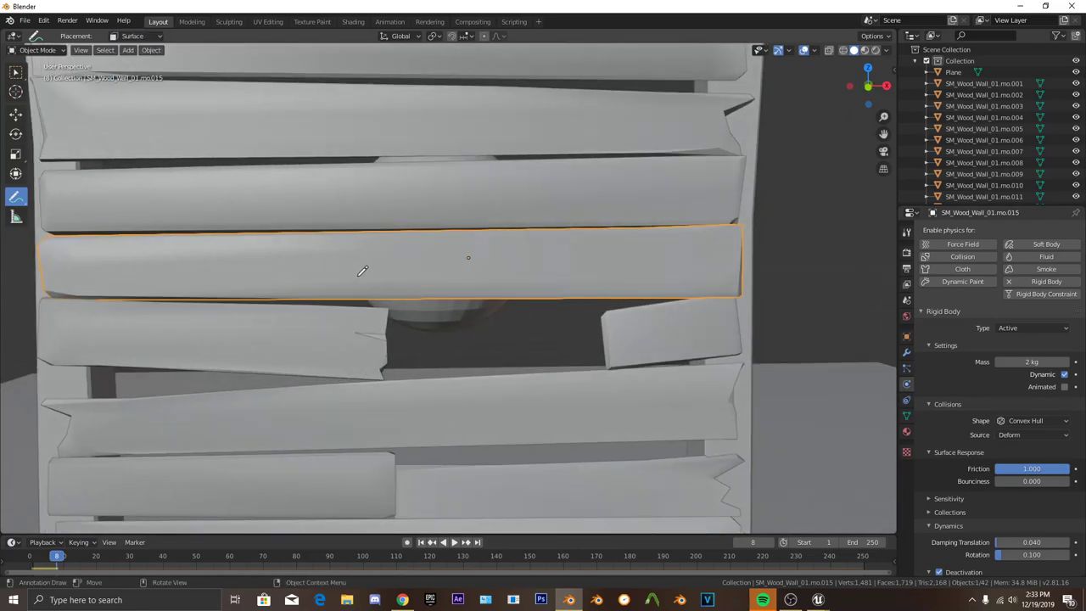
pyautogui.keyDown('shift'); pyautogui.moveTo(364, 295); pyautogui.dragTo(412, 309, button='middle'); pyautogui.keyUp('shift')
pyautogui.scroll(6, 415, 305)
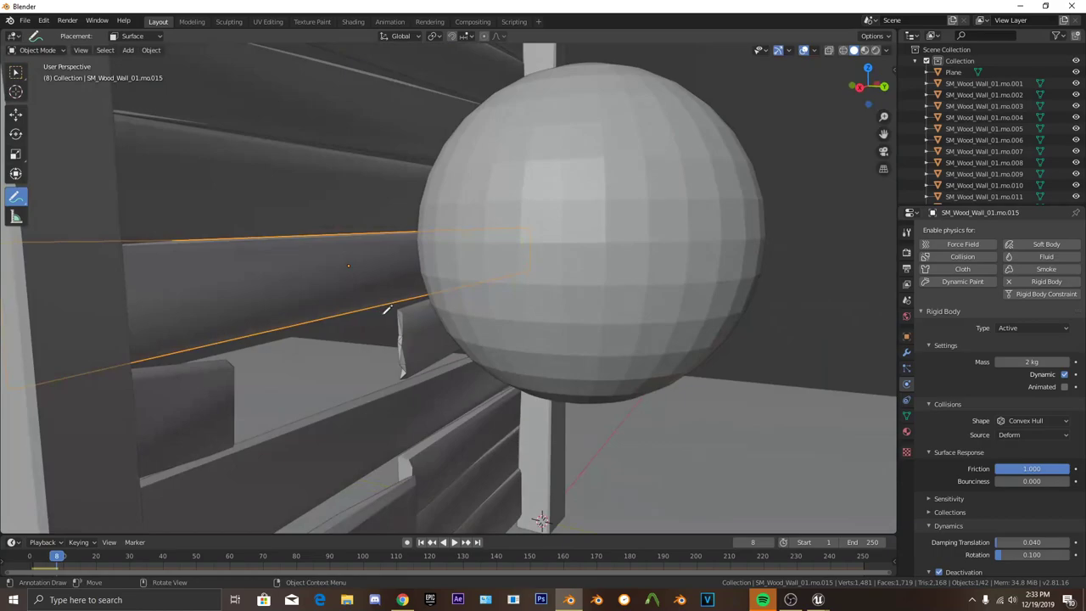
pyautogui.moveTo(386, 309); pyautogui.dragTo(562, 304, button='middle')
pyautogui.press('Left')
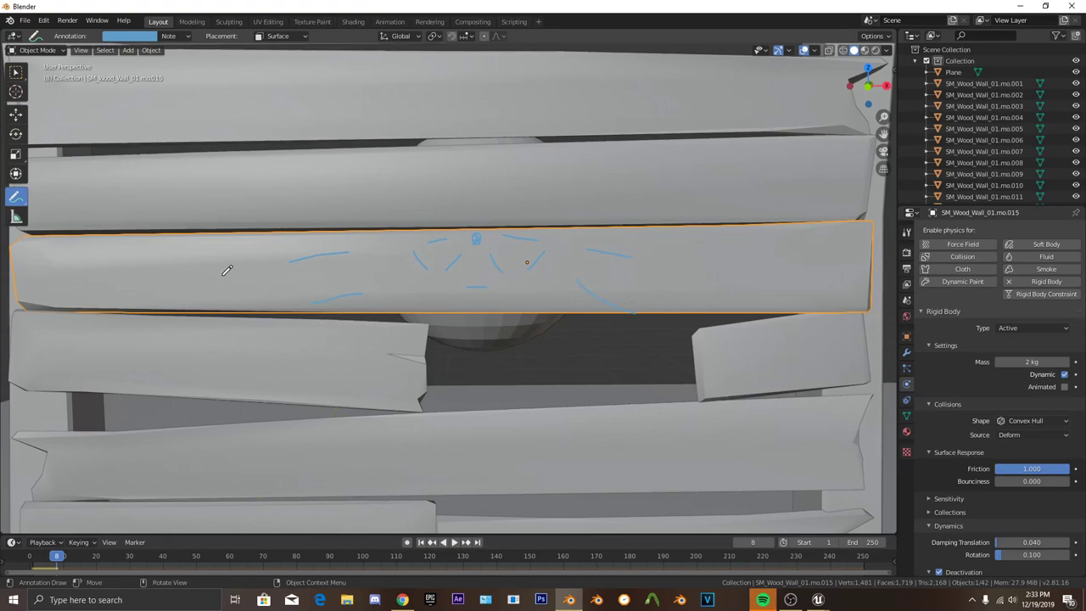
# Annotate one vertical stroke toward each end of the selected plank, outside the central crack strokes.
pyautogui.moveTo(202, 261)
pyautogui.mouseDown(button='middle')
pyautogui.moveTo(279, 252)
pyautogui.moveTo(240, 252)
pyautogui.mouseUp(button='middle')
pyautogui.scroll(-4, 224, 261)
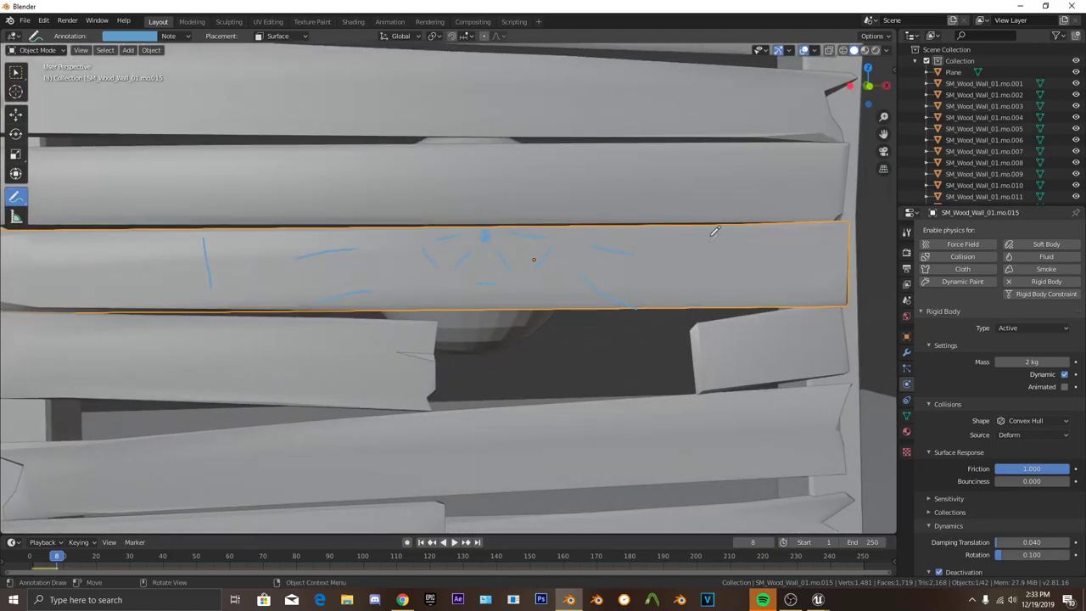
pyautogui.moveTo(615, 180); pyautogui.dragTo(553, 176, button='middle')
pyautogui.scroll(-6, 553, 177)
pyautogui.moveTo(465, 220); pyautogui.dragTo(498, 224, button='middle')
pyautogui.scroll(5, 499, 223)
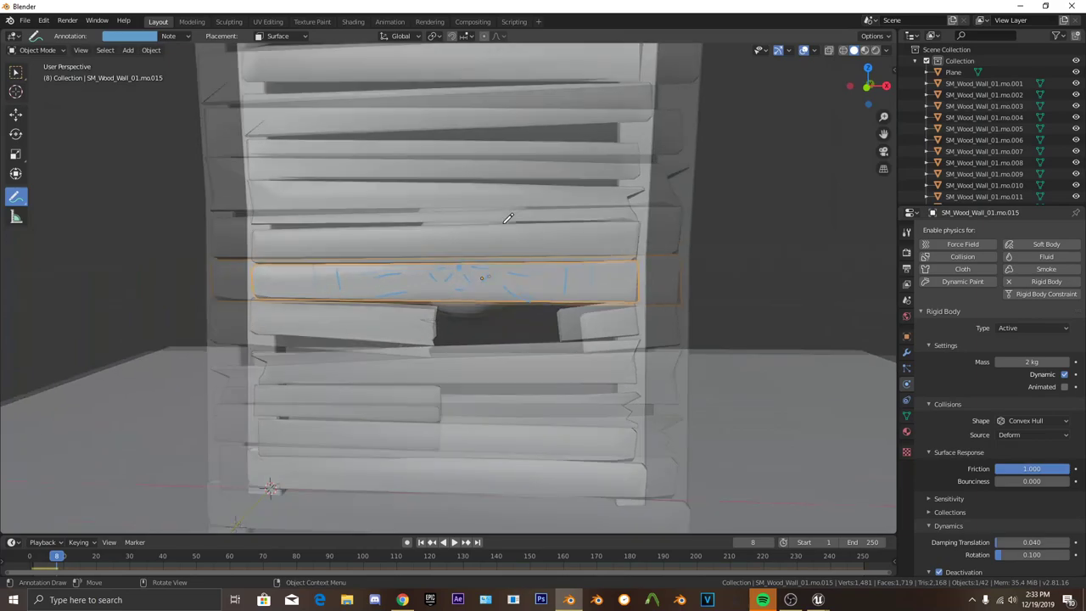
# Annotate short crack strokes on the plank directly above, with a dense scribble at its lower edge in front of the sphere.
pyautogui.moveTo(439, 198)
pyautogui.keyDown('shift'); pyautogui.mouseDown(button='middle')
pyautogui.moveTo(429, 238)
pyautogui.moveTo(370, 245)
pyautogui.moveTo(463, 264)
pyautogui.moveTo(447, 265)
pyautogui.mouseUp(button='middle'); pyautogui.keyUp('shift')
pyautogui.scroll(2, 430, 257)
pyautogui.scroll(-4, 430, 258)
pyautogui.scroll(3, 463, 263)
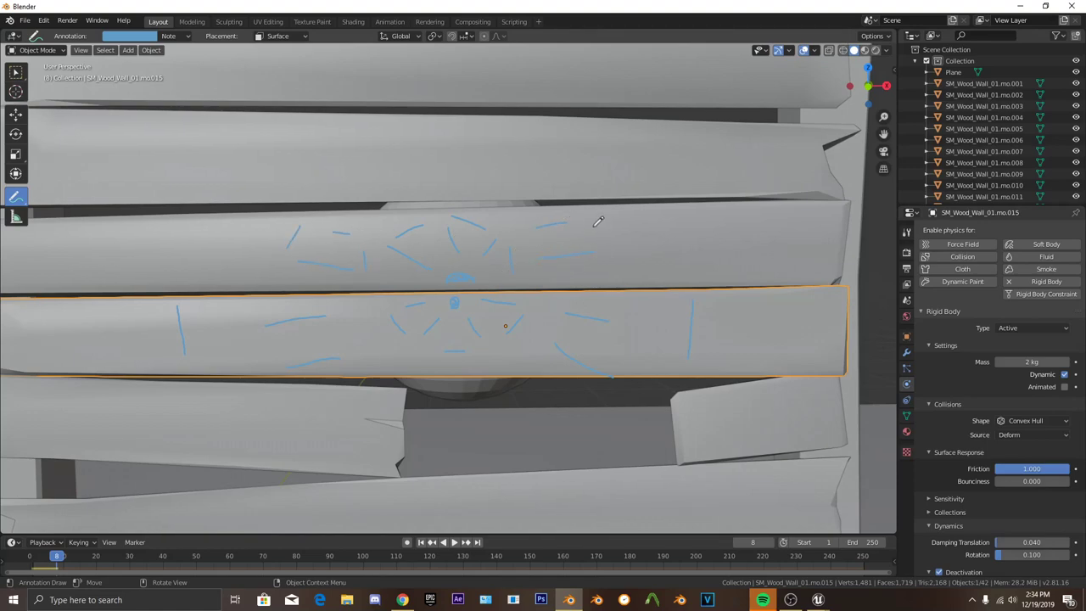
# Add a short horizontal annotation stroke toward each end of the upper annotated plank.
pyautogui.moveTo(645, 294); pyautogui.dragTo(270, 267, button='middle')
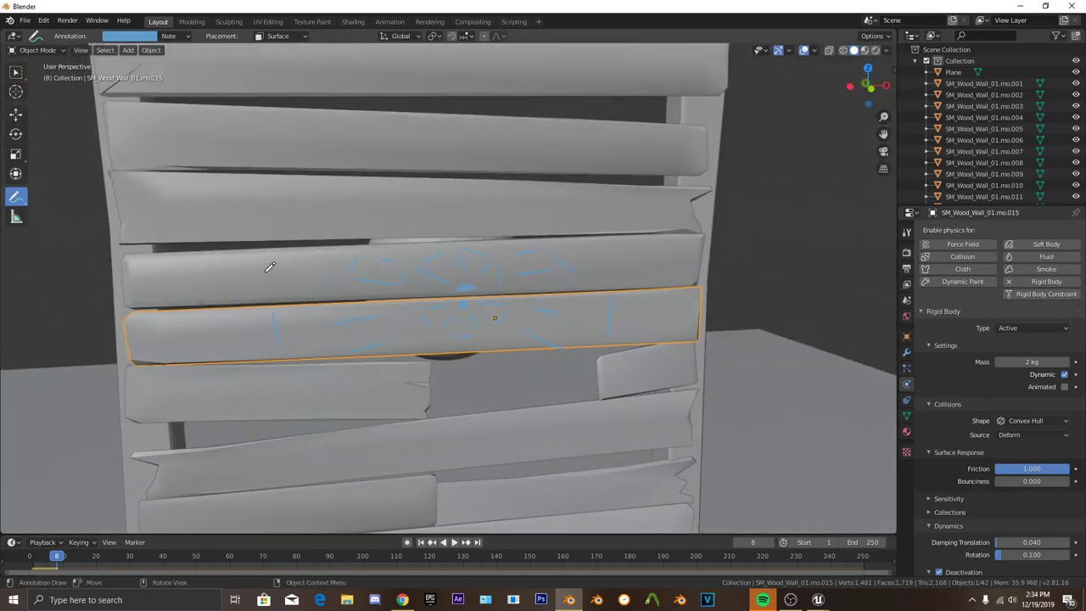
pyautogui.scroll(-4, 628, 272)
pyautogui.moveTo(628, 272); pyautogui.dragTo(489, 291, button='middle')
pyautogui.scroll(4, 441, 284)
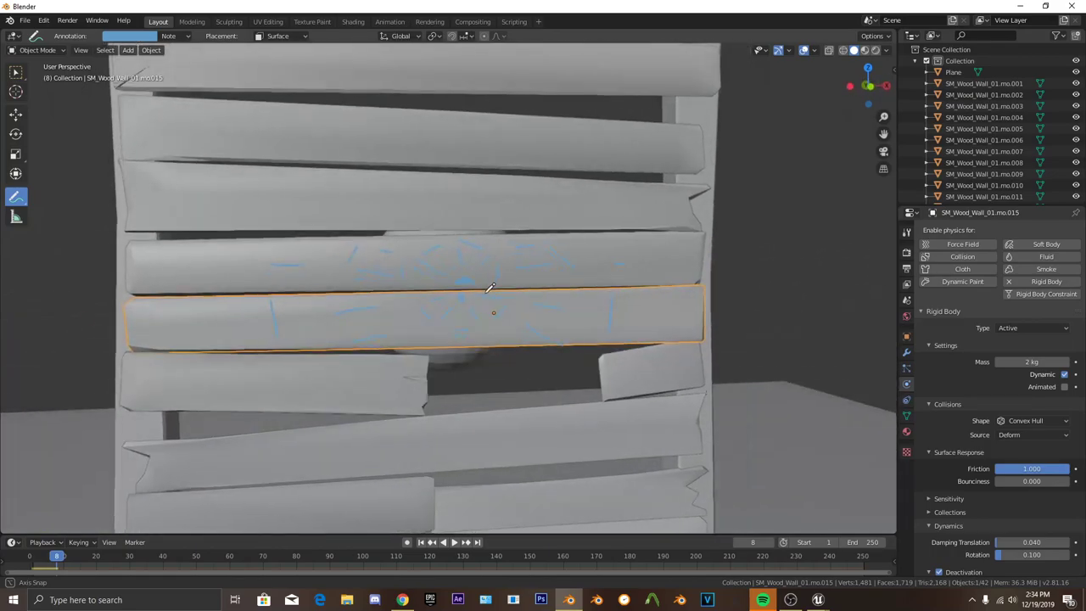
# Add small annotation marks between the central strokes on both planks around the impact point.
pyautogui.scroll(5, 466, 293)
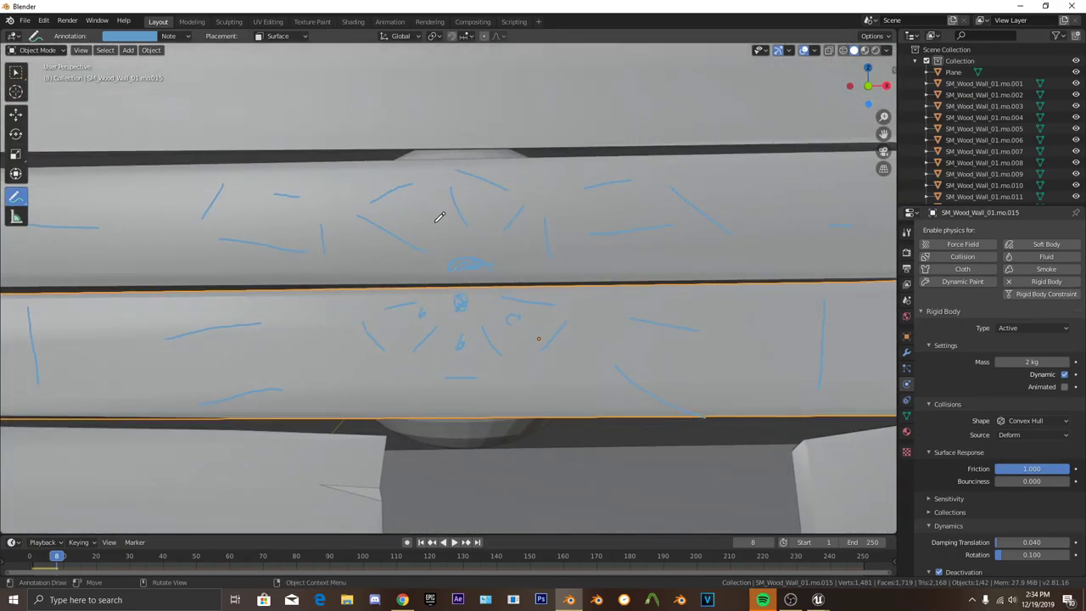
pyautogui.scroll(-5, 422, 267)
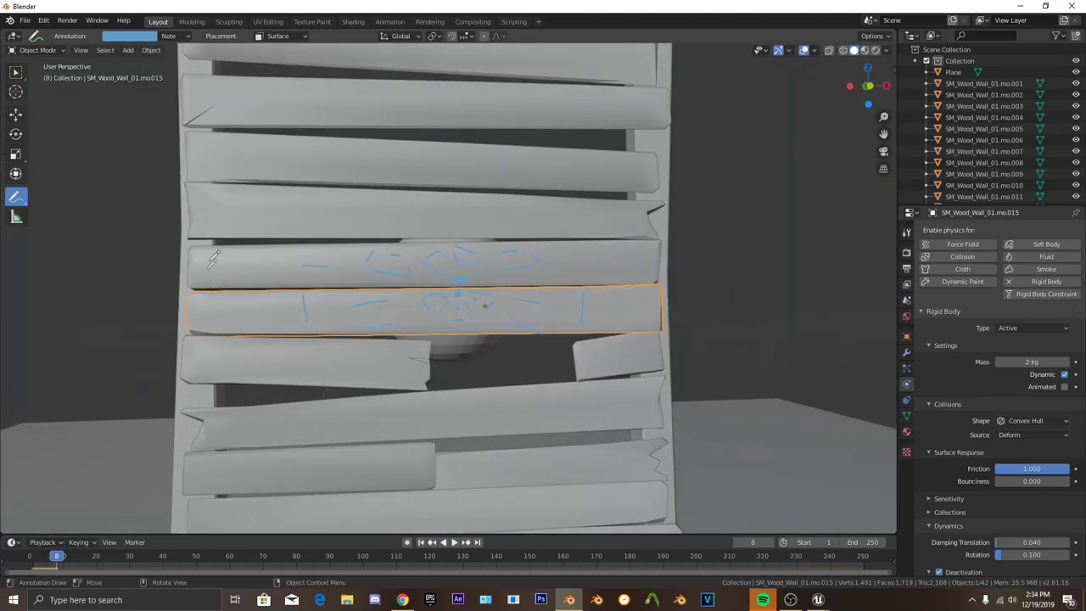
pyautogui.moveTo(574, 262)
pyautogui.mouseDown(button='middle')
pyautogui.moveTo(419, 256)
pyautogui.moveTo(471, 270)
pyautogui.mouseUp(button='middle')
pyautogui.scroll(5, 472, 262)
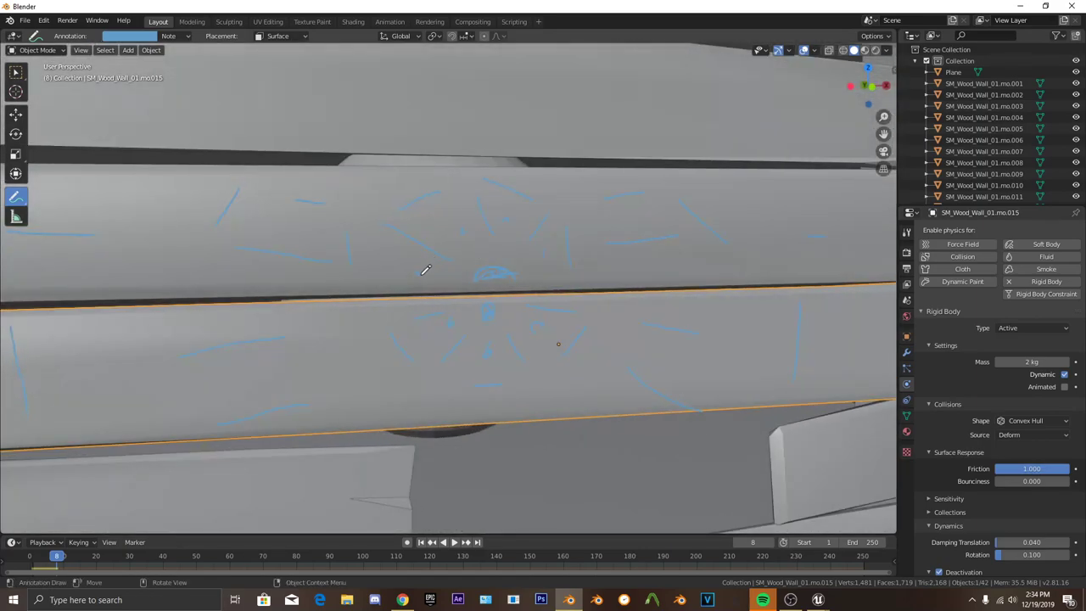
pyautogui.scroll(-5, 502, 278)
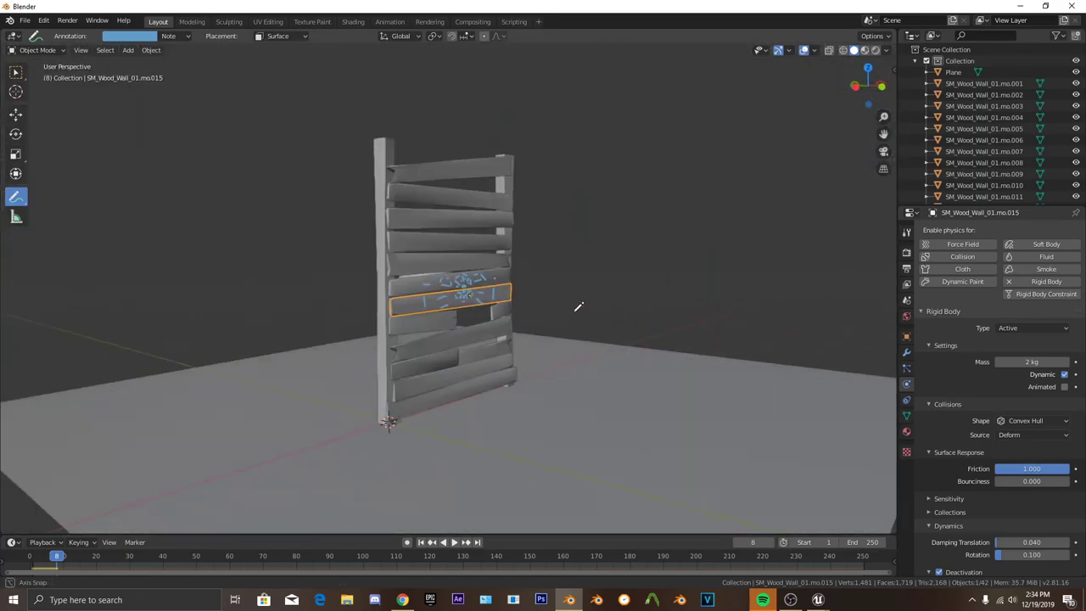
# Cell-fracture the lower annotated plank using only Annotation Pencil as the point source, with a source limit of 100.
pyautogui.scroll(4, 577, 308)
pyautogui.click(41, 54)
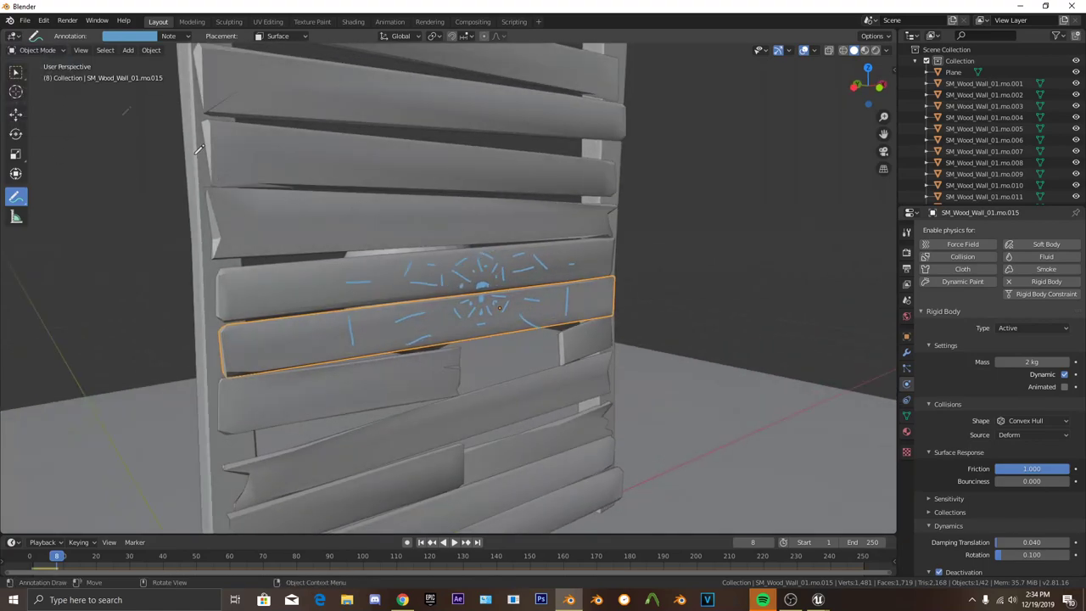
pyautogui.moveTo(462, 248); pyautogui.dragTo(366, 252, button='middle')
pyautogui.click(19, 119)
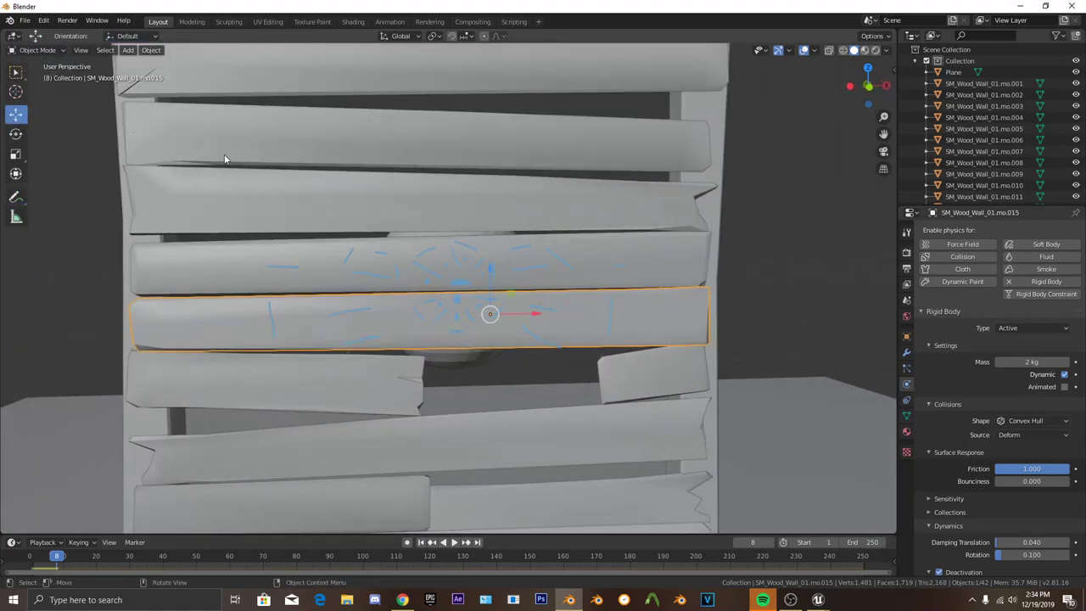
pyautogui.scroll(4, 473, 356)
pyautogui.click(151, 51)
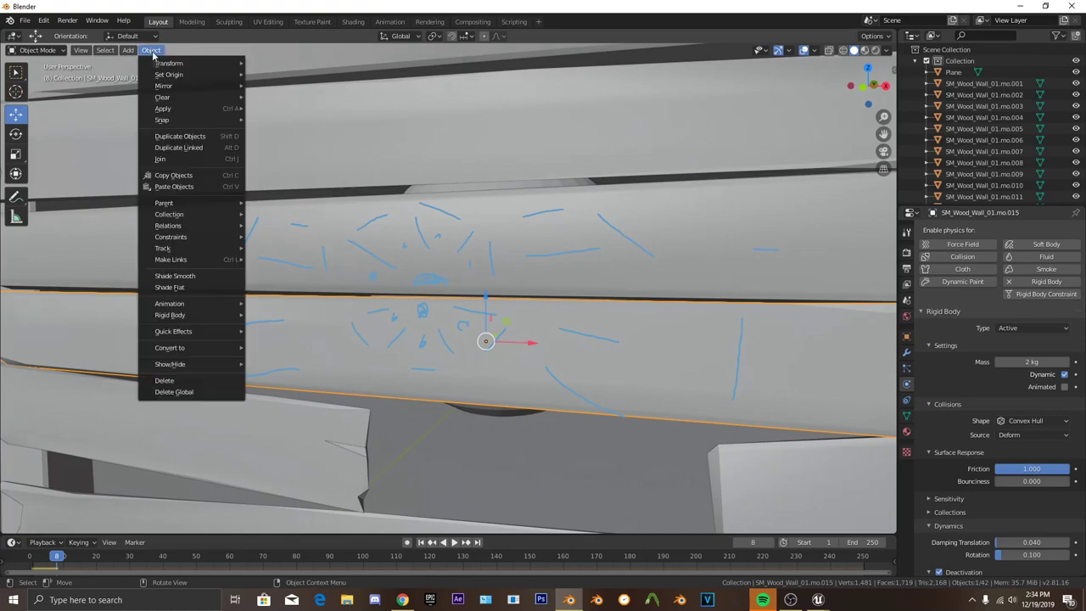
pyautogui.moveTo(195, 333)
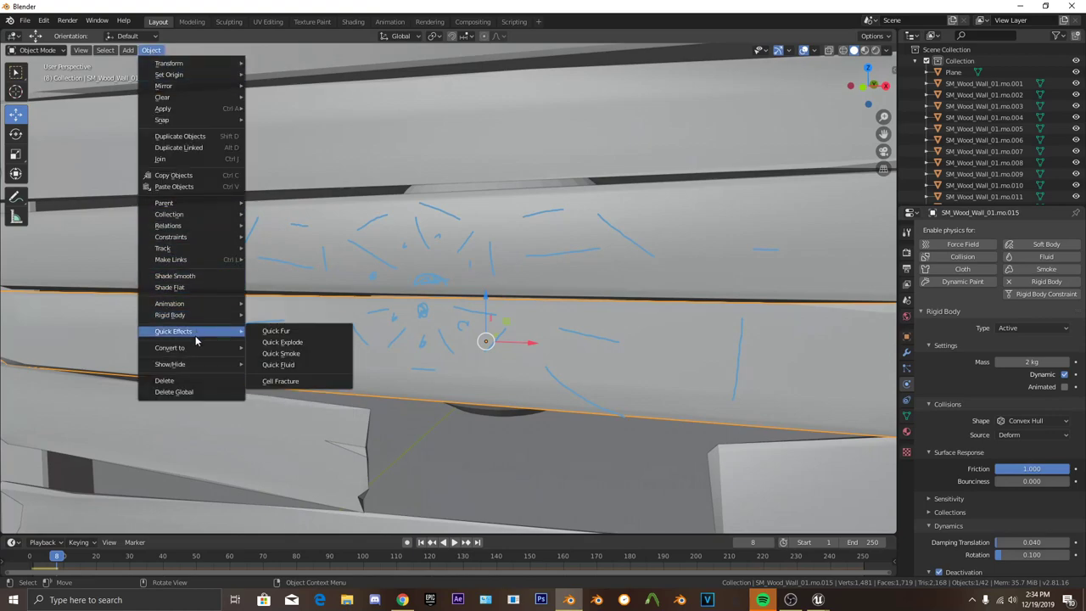
pyautogui.click(291, 382)
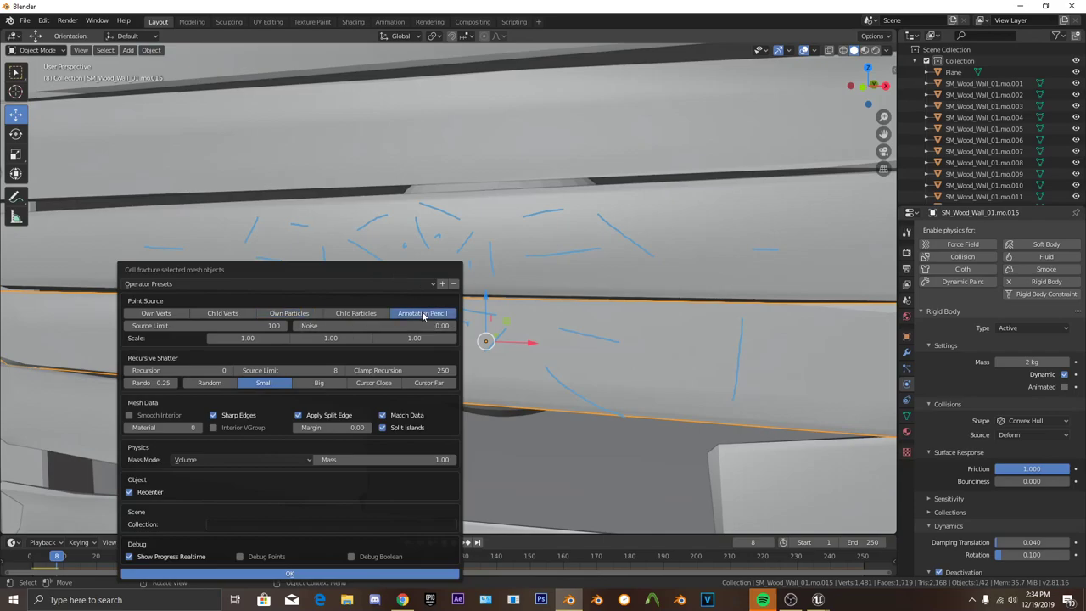
pyautogui.moveTo(363, 263); pyautogui.dragTo(373, 198)
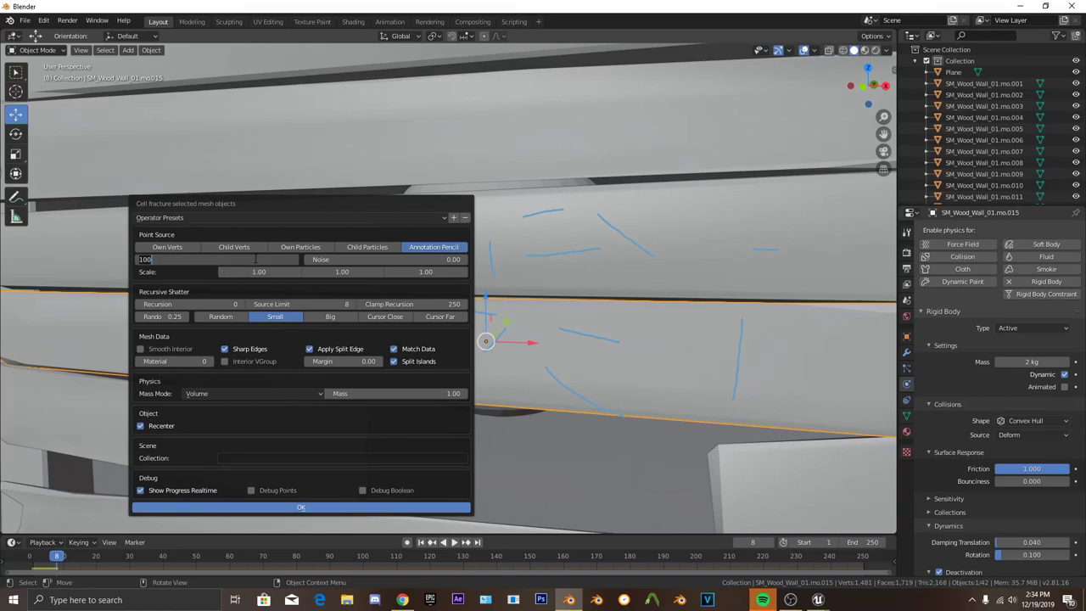
pyautogui.press('Return')
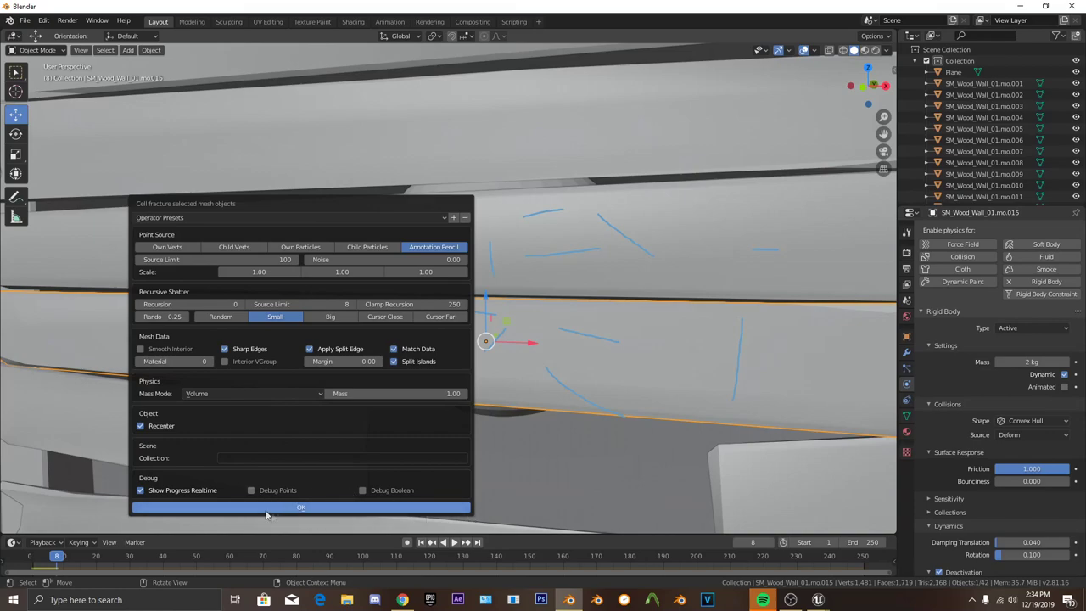
pyautogui.click(331, 510)
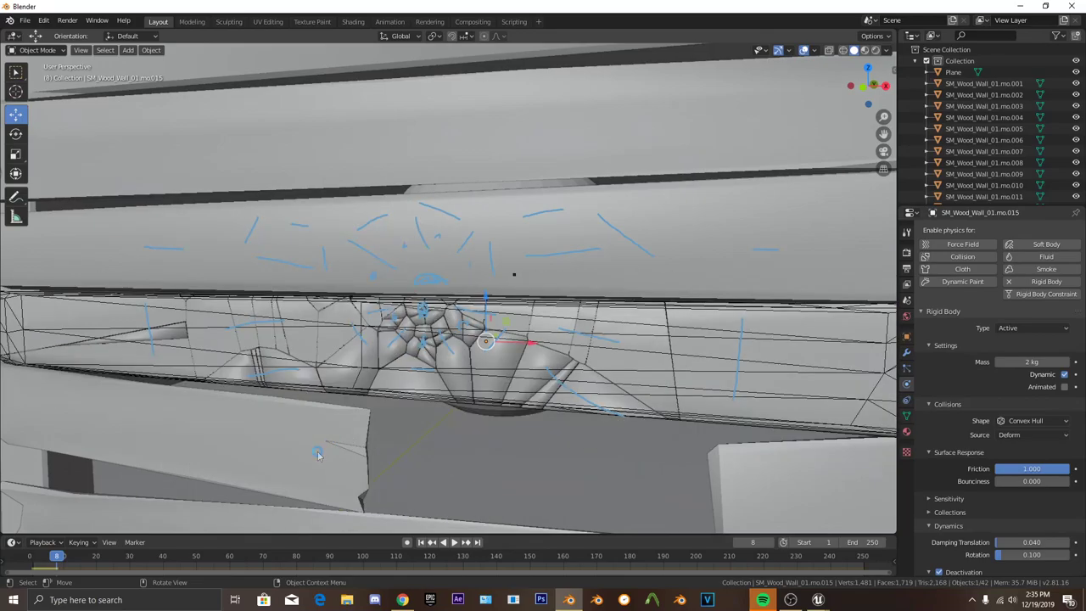
# Select the original unfractured lower plank overlapping the new pieces and delete it.
pyautogui.scroll(-8, 317, 453)
pyautogui.scroll(7, 339, 431)
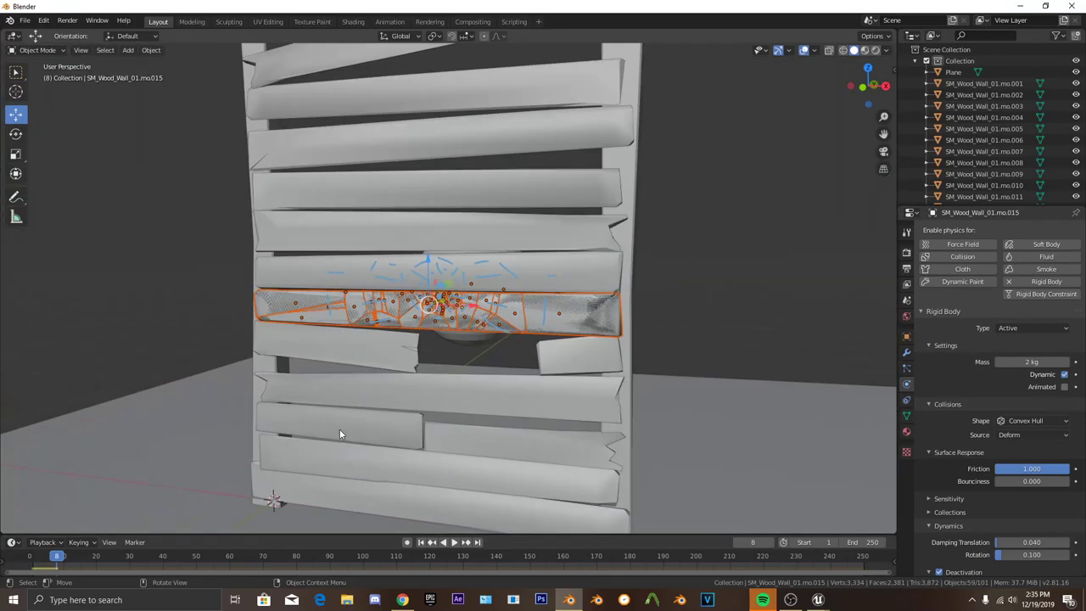
pyautogui.moveTo(341, 431); pyautogui.dragTo(404, 422, button='middle')
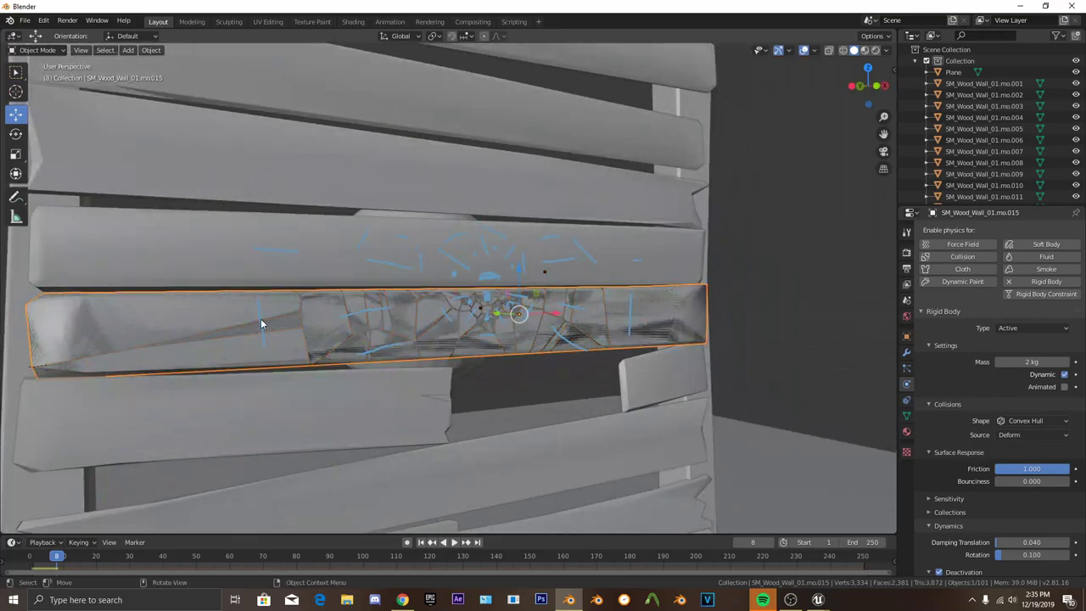
pyautogui.press('Delete')
# Examine the annotation-based fracture pattern and select one small piece near the impact point.
pyautogui.moveTo(478, 381); pyautogui.dragTo(461, 398, button='middle')
pyautogui.moveTo(284, 390); pyautogui.dragTo(374, 372, button='middle')
pyautogui.scroll(3, 303, 385)
pyautogui.scroll(-3, 373, 371)
pyautogui.moveTo(296, 365); pyautogui.dragTo(436, 402, button='middle')
pyautogui.scroll(-3, 409, 415)
pyautogui.scroll(2, 398, 422)
pyautogui.click(509, 307)
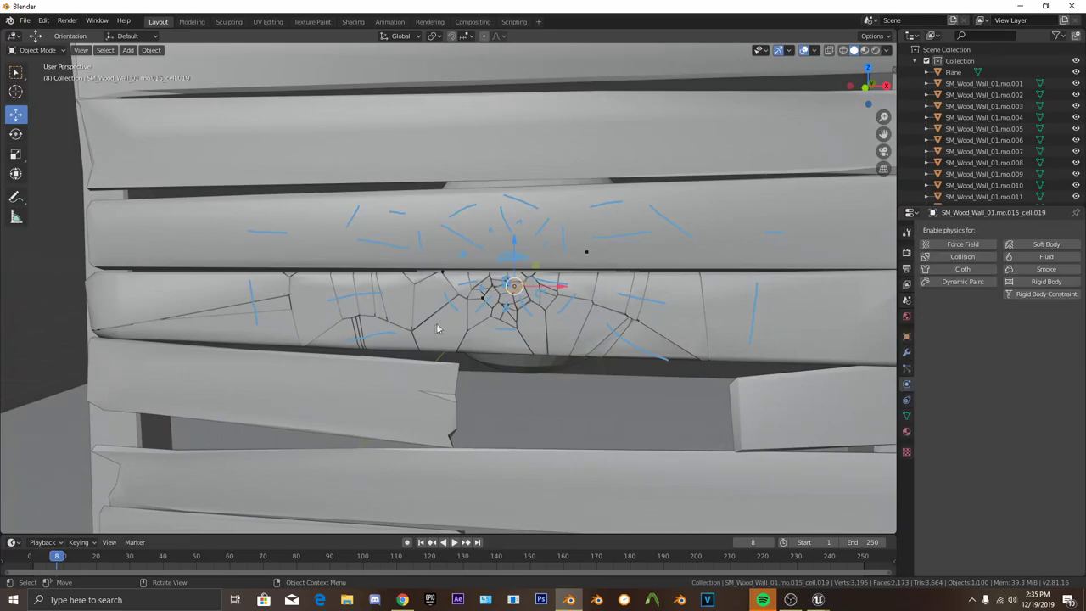
# Rewind the timeline and play the animation while viewing the newly fractured plank up close.
pyautogui.scroll(1, 438, 329)
pyautogui.moveTo(437, 329); pyautogui.dragTo(368, 332, button='middle')
pyautogui.moveTo(59, 563); pyautogui.dragTo(56, 564)
pyautogui.press('space')
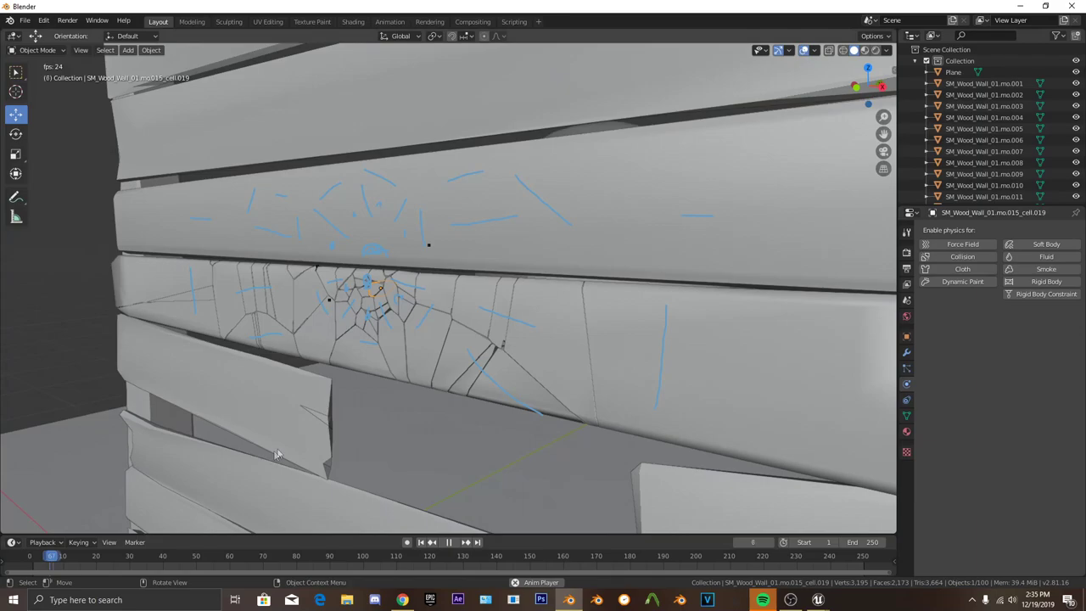
# Stop playback and examine the fractured lower plank between the wall posts from several distances and angles.
pyautogui.scroll(-6, 278, 446)
pyautogui.press('space')
pyautogui.scroll(1, 412, 323)
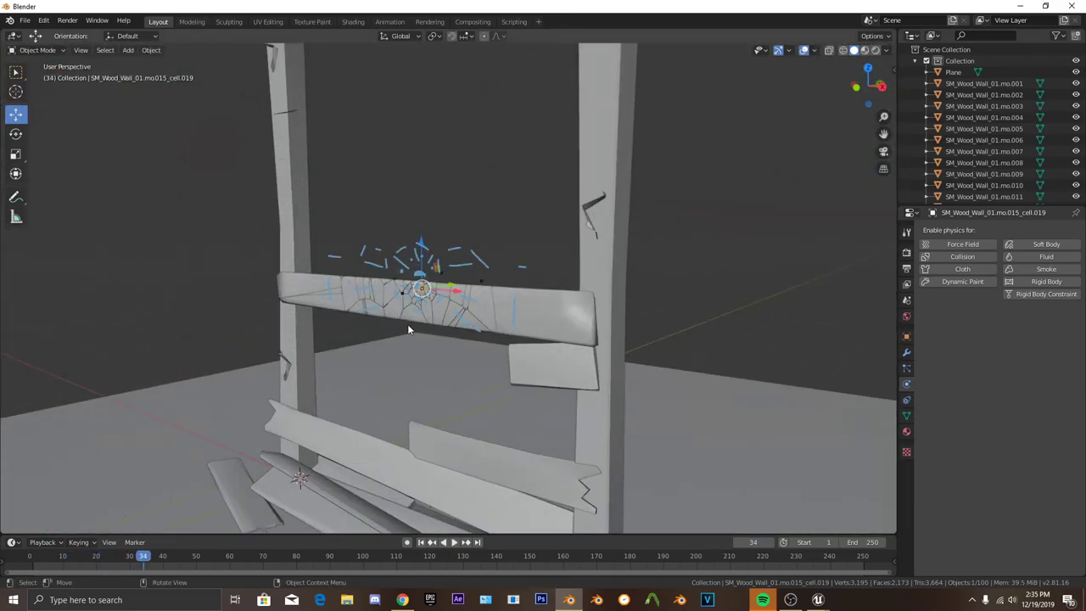
pyautogui.moveTo(410, 329); pyautogui.dragTo(419, 379, button='middle')
pyautogui.scroll(1, 446, 333)
pyautogui.scroll(2, 315, 444)
pyautogui.moveTo(315, 444); pyautogui.dragTo(411, 306, button='middle')
pyautogui.scroll(-3, 336, 450)
pyautogui.scroll(4, 507, 399)
pyautogui.scroll(-5, 414, 388)
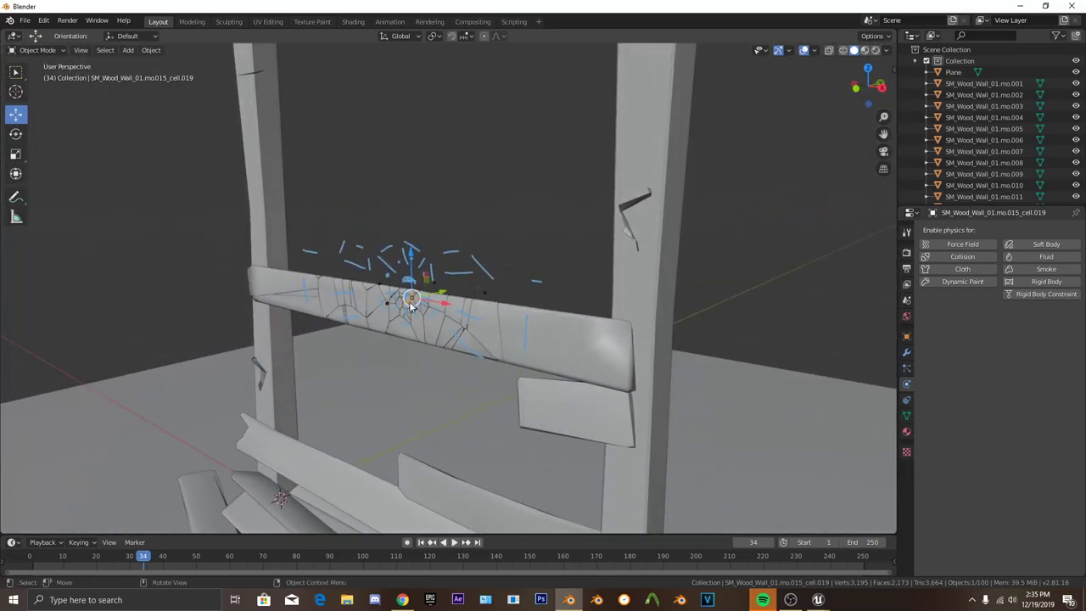
pyautogui.scroll(4, 487, 397)
pyautogui.scroll(-4, 486, 368)
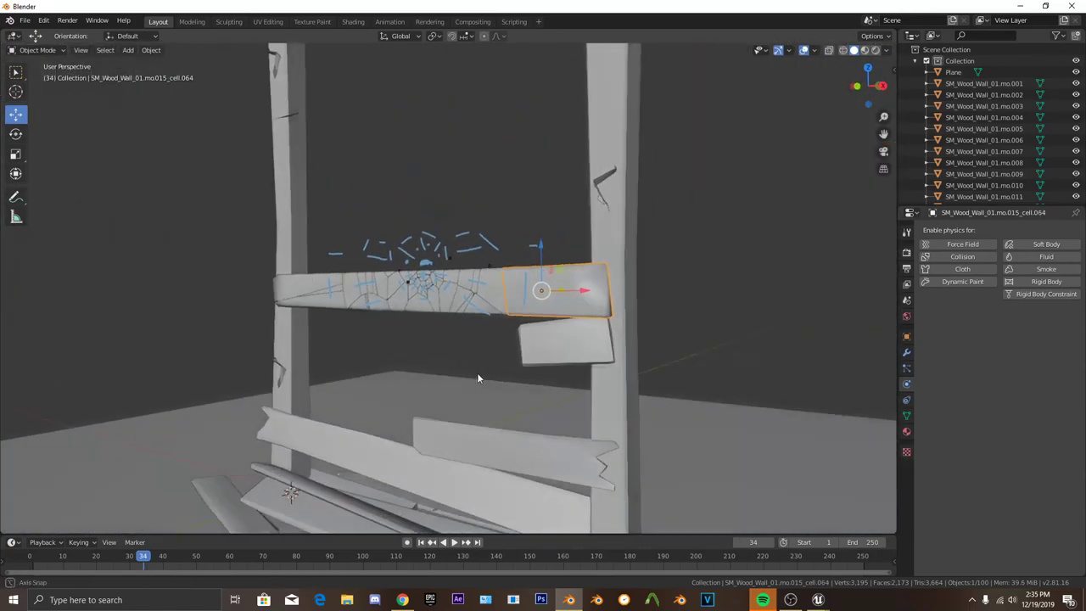
# Select all pieces of the fractured lower plank, making the left wall post the active object.
pyautogui.moveTo(477, 375); pyautogui.dragTo(453, 385, button='middle')
pyautogui.click(464, 358)
pyautogui.click(467, 352)
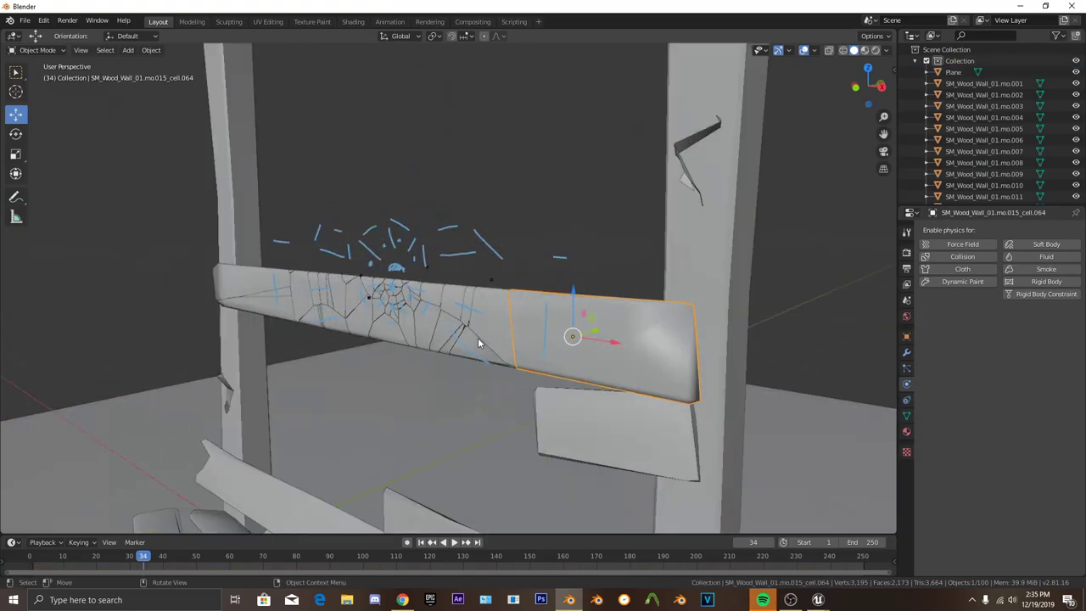
pyautogui.scroll(3, 477, 338)
pyautogui.scroll(-4, 508, 336)
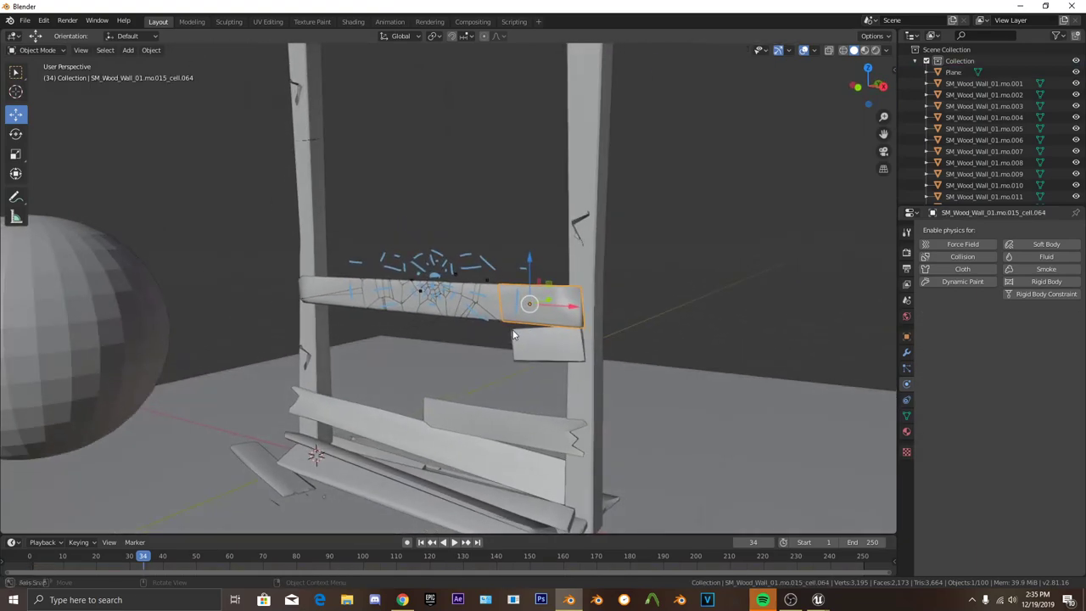
pyautogui.moveTo(512, 268)
pyautogui.keyDown('ctrl'); pyautogui.mouseDown(button='right')
pyautogui.moveTo(331, 324)
pyautogui.moveTo(390, 234)
pyautogui.moveTo(505, 259)
pyautogui.mouseUp(button='right'); pyautogui.keyUp('ctrl')
pyautogui.scroll(2, 291, 253)
pyautogui.keyDown('shift'); pyautogui.click(249, 201); pyautogui.keyUp('shift')
pyautogui.keyDown('shift'); pyautogui.click(250, 201); pyautogui.keyUp('shift')
pyautogui.scroll(1, 462, 364)
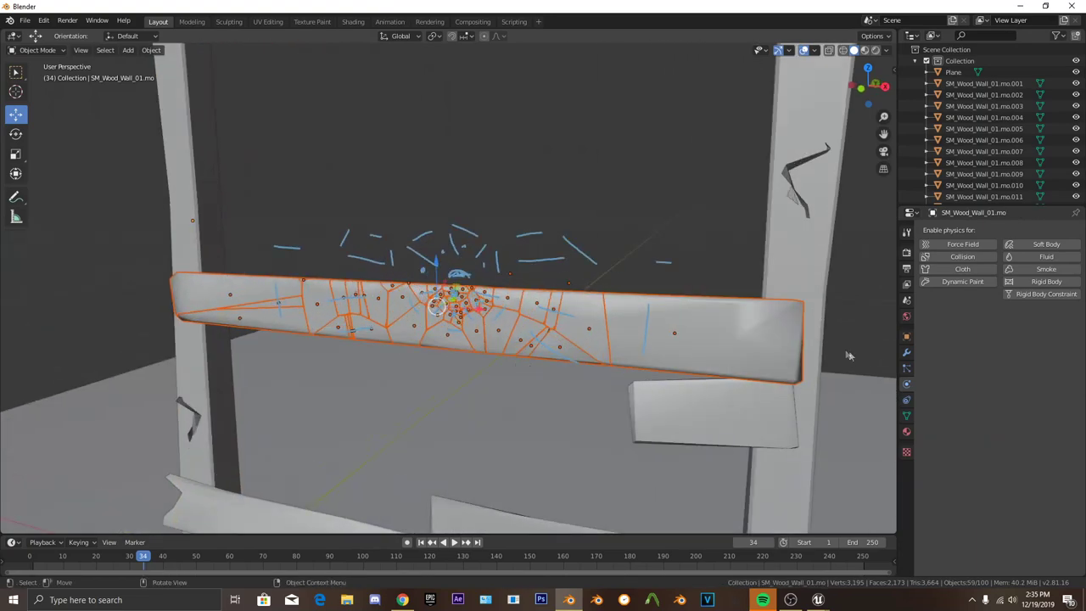
# Add an Active rigid body to the active object, with friction 1.000, Deactivation and Start Deactivated enabled.
pyautogui.click(1047, 282)
pyautogui.click(1018, 328)
pyautogui.click(1018, 333)
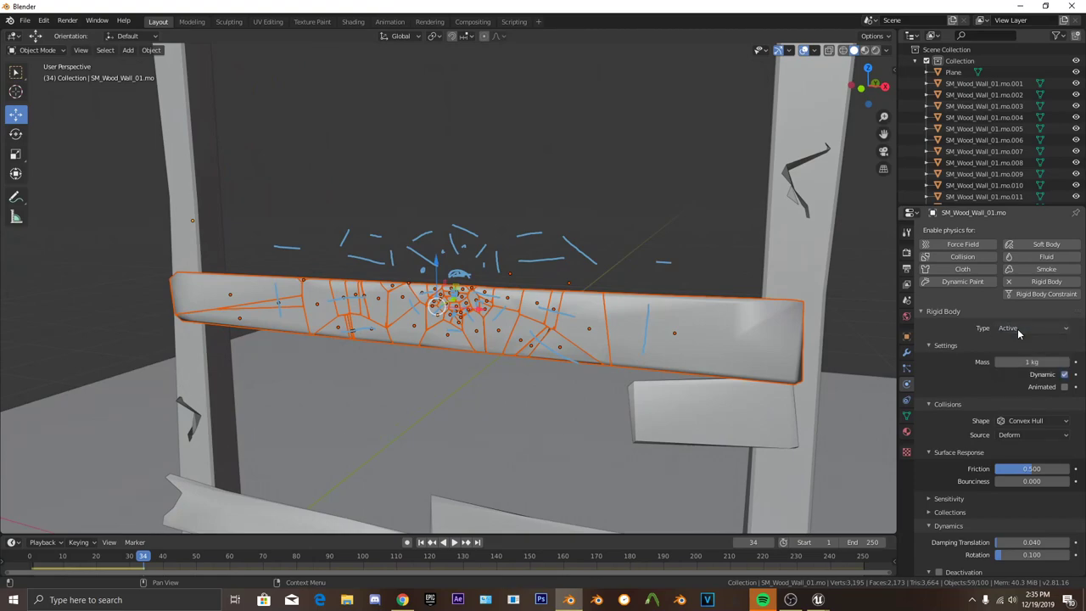
pyautogui.scroll(-2, 975, 475)
pyautogui.click(937, 525)
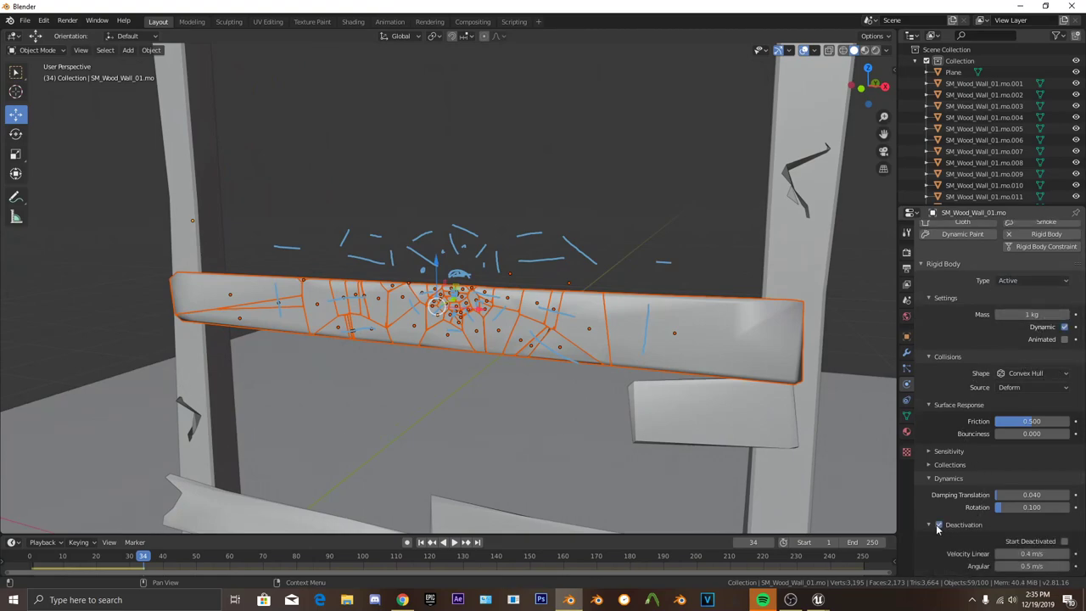
pyautogui.click(1065, 541)
pyautogui.scroll(2, 978, 489)
pyautogui.scroll(1, 945, 438)
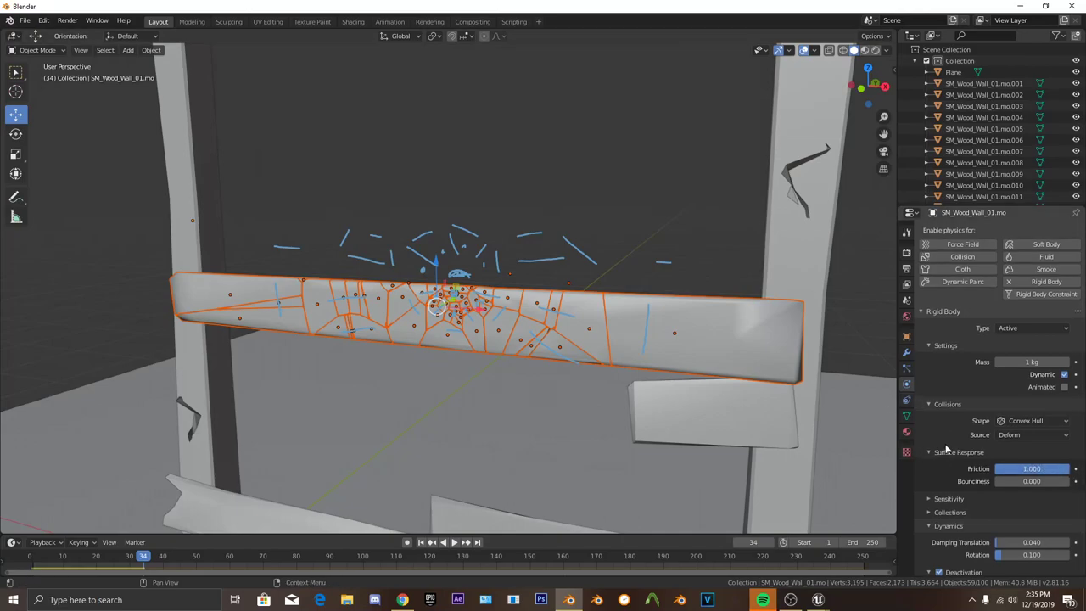
# Copy the rigid body settings from the active object to all selected plank pieces and check two individual pieces.
pyautogui.scroll(-6, 627, 384)
pyautogui.moveTo(586, 386); pyautogui.dragTo(586, 396, button='middle')
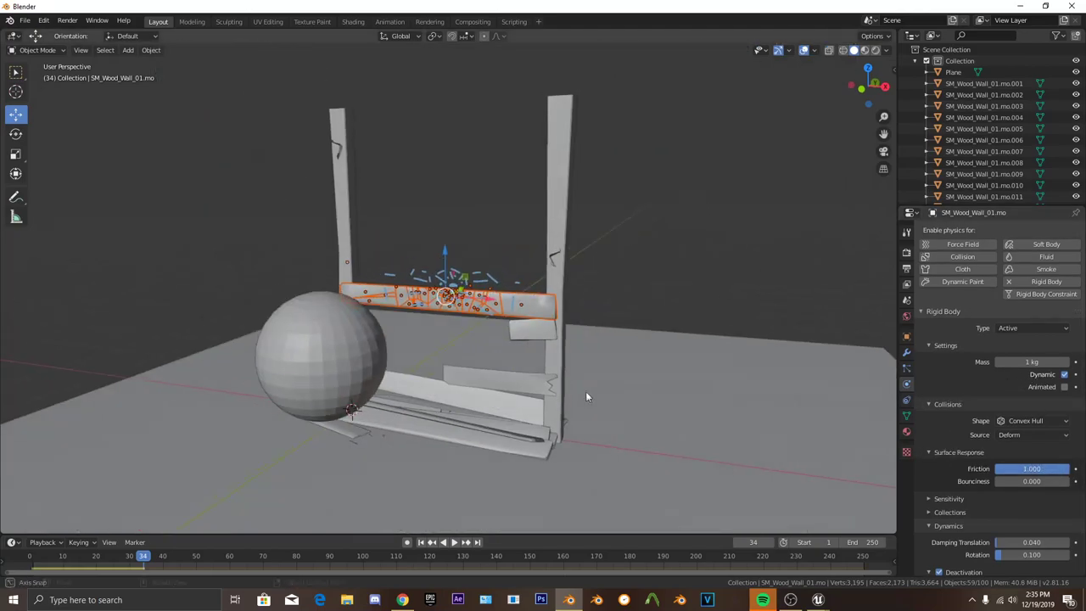
pyautogui.click(151, 50)
pyautogui.moveTo(207, 317)
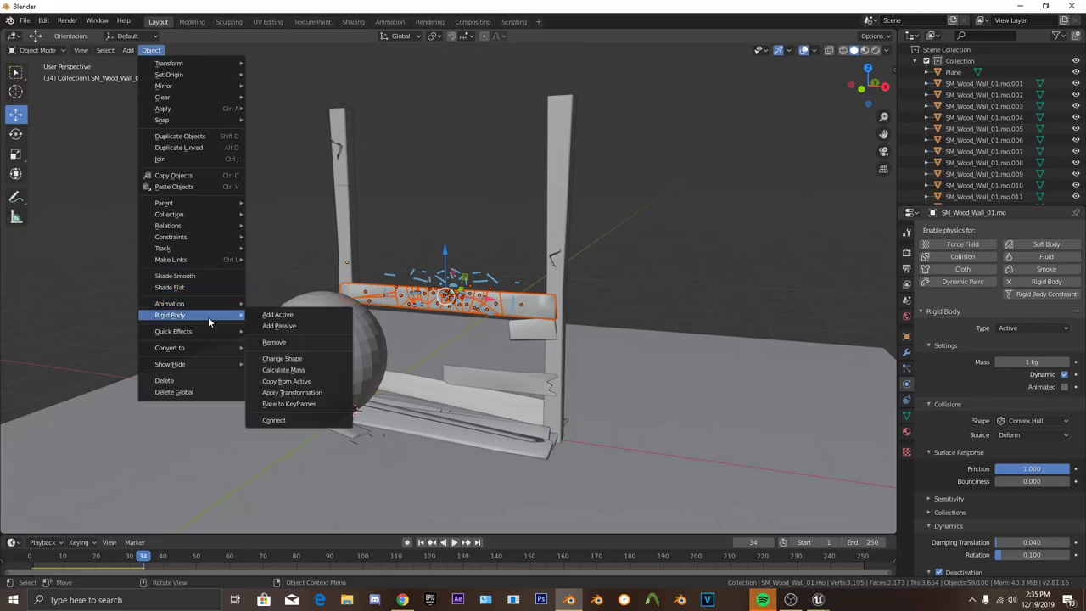
pyautogui.click(308, 384)
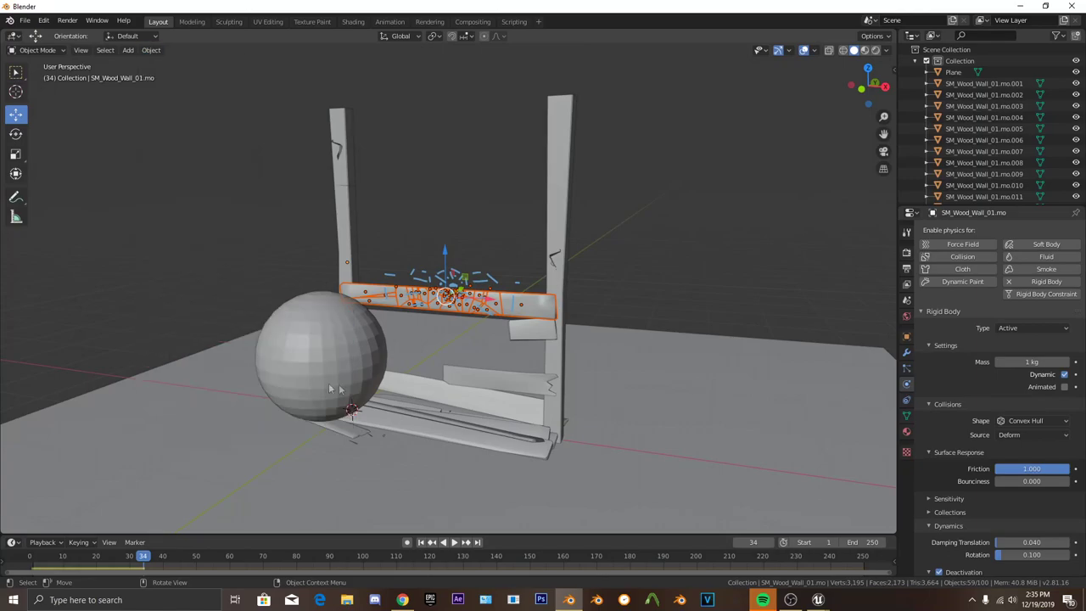
pyautogui.scroll(5, 511, 370)
pyautogui.click(373, 334)
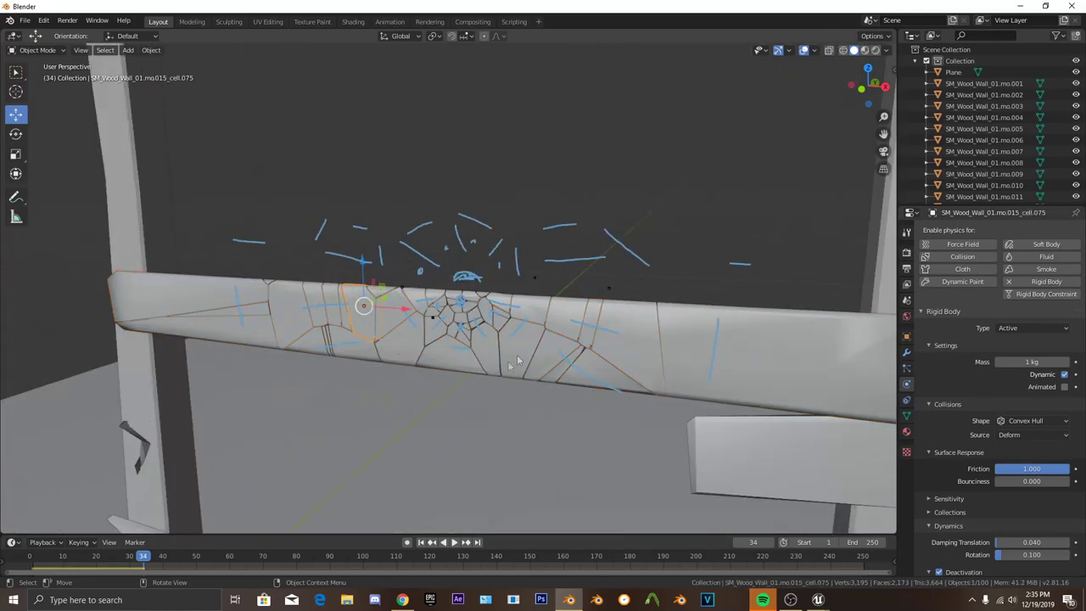
pyautogui.click(672, 352)
# Rewind the timeline and play the simulation, viewing the lower plank's breakage from around the wall before stopping playback.
pyautogui.scroll(-6, 395, 347)
pyautogui.moveTo(395, 347); pyautogui.dragTo(436, 343, button='middle')
pyautogui.click(23, 557)
pyautogui.press('space')
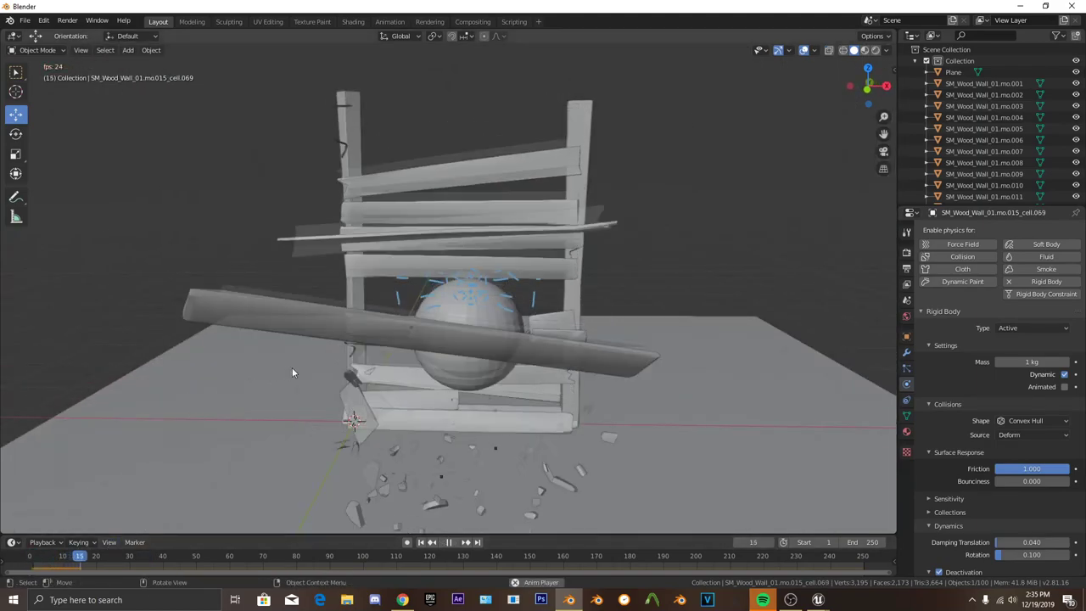
pyautogui.scroll(-3, 292, 367)
pyautogui.moveTo(292, 368); pyautogui.dragTo(482, 412, button='middle')
pyautogui.scroll(-3, 593, 399)
pyautogui.moveTo(594, 399); pyautogui.dragTo(460, 397, button='middle')
pyautogui.scroll(3, 612, 396)
pyautogui.press('space')
# Scrub back to frame 12 to inspect the sphere breaking through the wall.
pyautogui.moveTo(262, 566); pyautogui.dragTo(68, 562)
pyautogui.scroll(4, 314, 364)
pyautogui.moveTo(330, 363); pyautogui.dragTo(255, 311, button='middle')
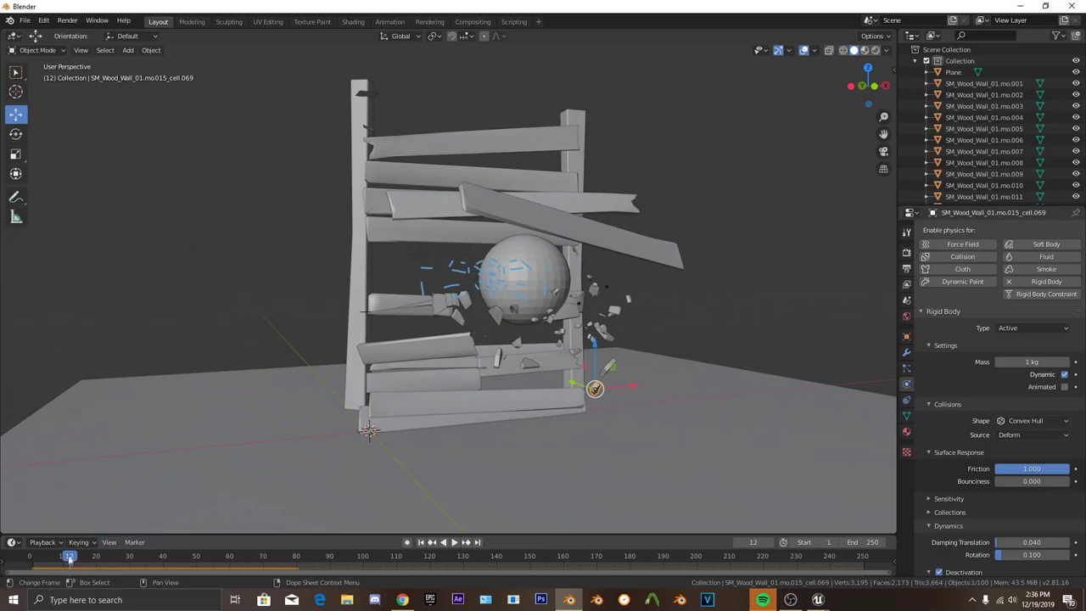
# At frame 3, cell-fracture the annotated plank above the fractured one, using Annotation Pencil as point source with a source limit of 100.
pyautogui.moveTo(70, 559); pyautogui.dragTo(39, 559)
pyautogui.scroll(5, 450, 285)
pyautogui.click(484, 245)
pyautogui.moveTo(500, 216); pyautogui.dragTo(458, 194, button='middle')
pyautogui.scroll(2, 450, 188)
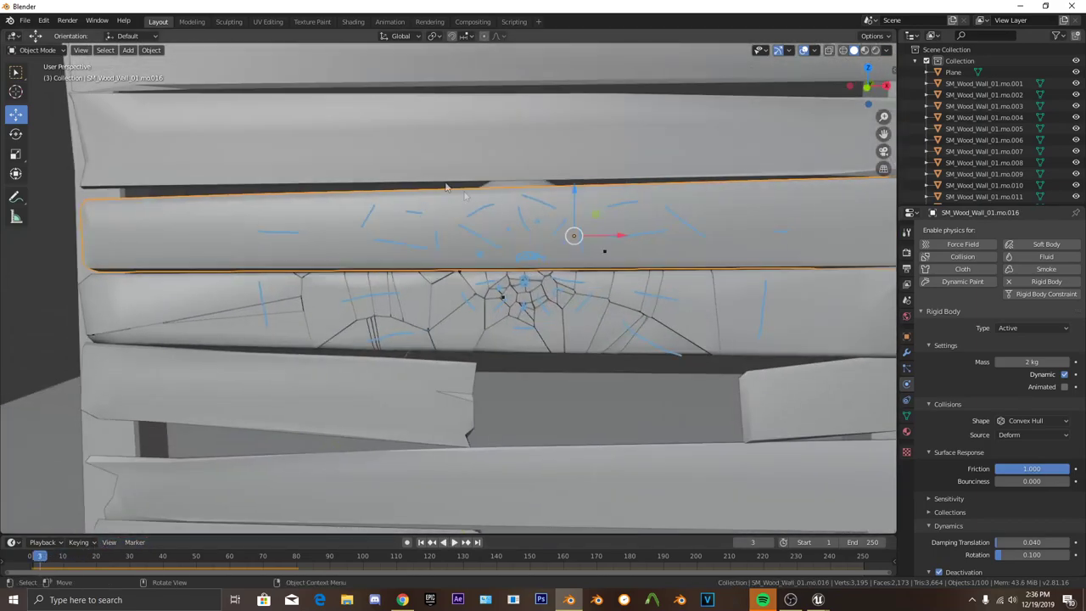
pyautogui.scroll(-4, 446, 186)
pyautogui.click(151, 50)
pyautogui.moveTo(187, 315)
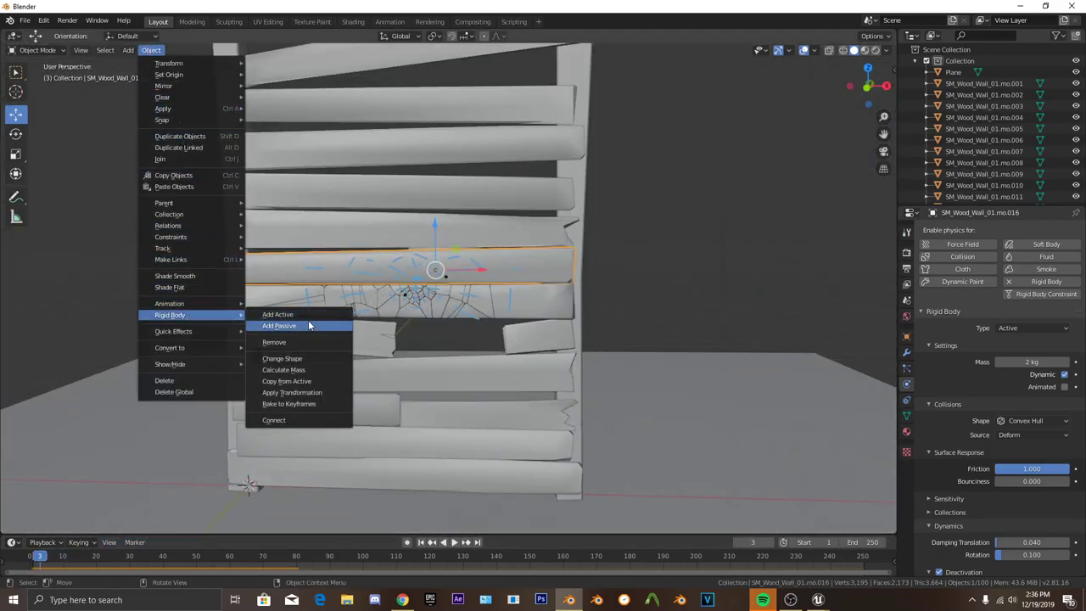
pyautogui.scroll(3, 348, 247)
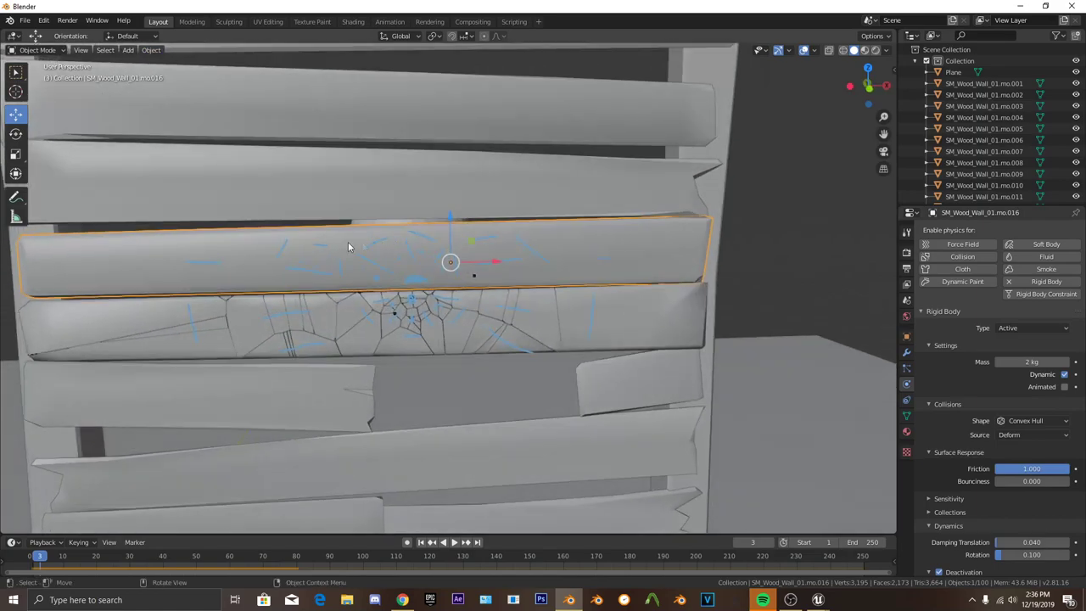
pyautogui.click(144, 50)
pyautogui.moveTo(194, 338)
pyautogui.click(313, 387)
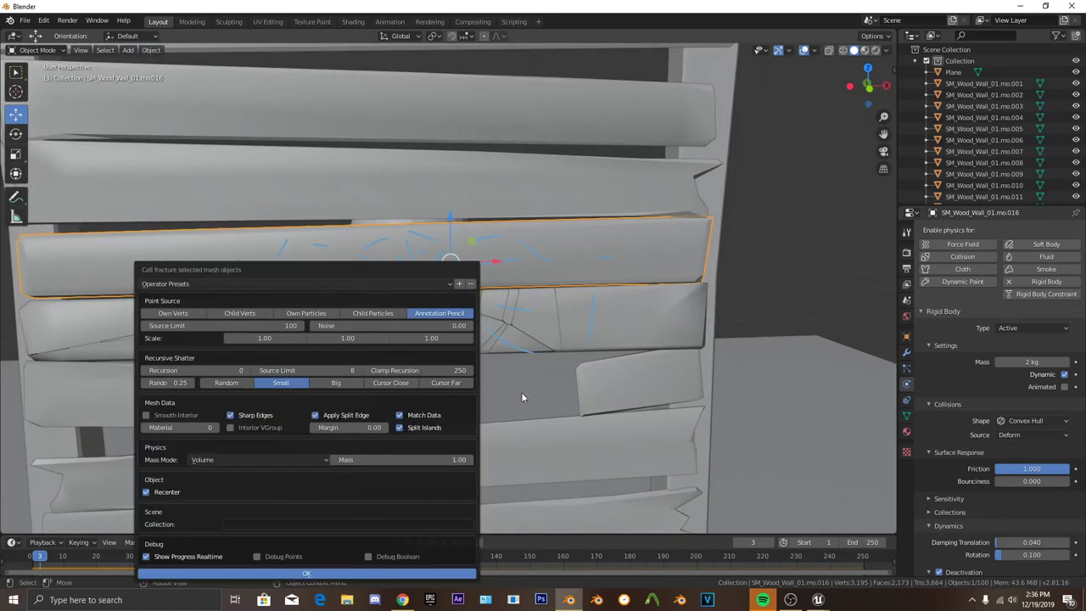
pyautogui.click(381, 574)
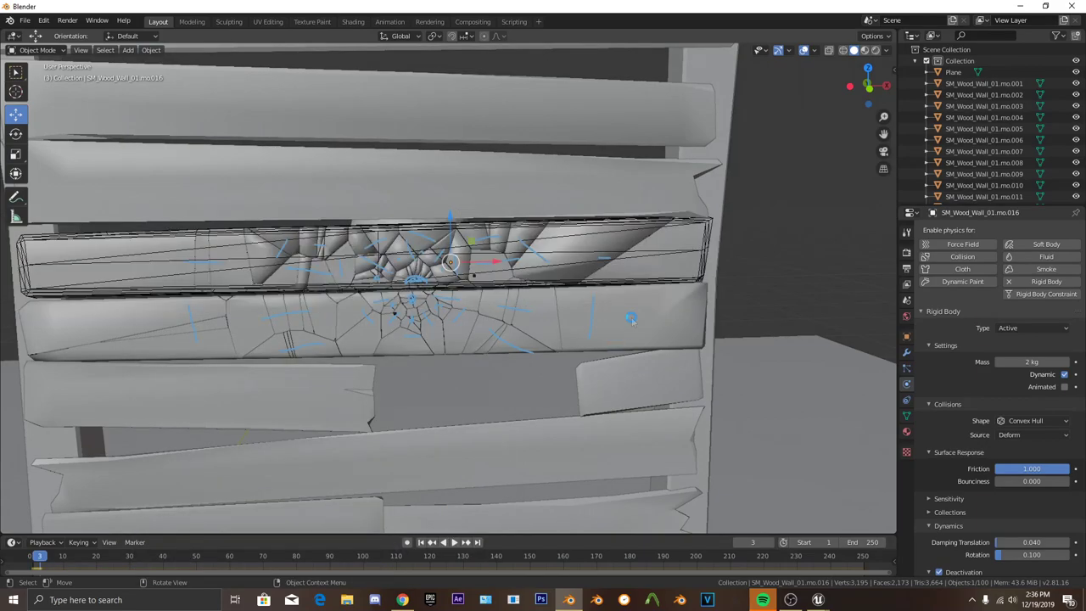
# Delete the original unfractured plank overlapping the newly fractured upper pieces.
pyautogui.moveTo(665, 283); pyautogui.dragTo(644, 285, button='middle')
pyautogui.click(650, 278)
pyautogui.press('Delete')
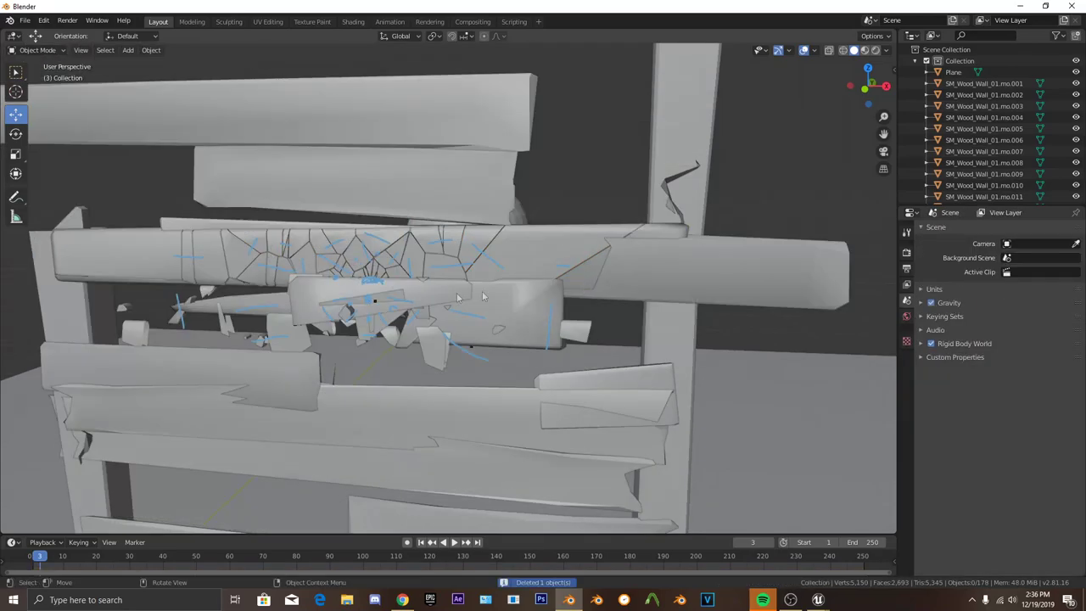
# Rewind to frame 0, select the upper plank's right-end piece, and play the simulation to inspect both fractured planks.
pyautogui.scroll(-4, 397, 300)
pyautogui.click(30, 556)
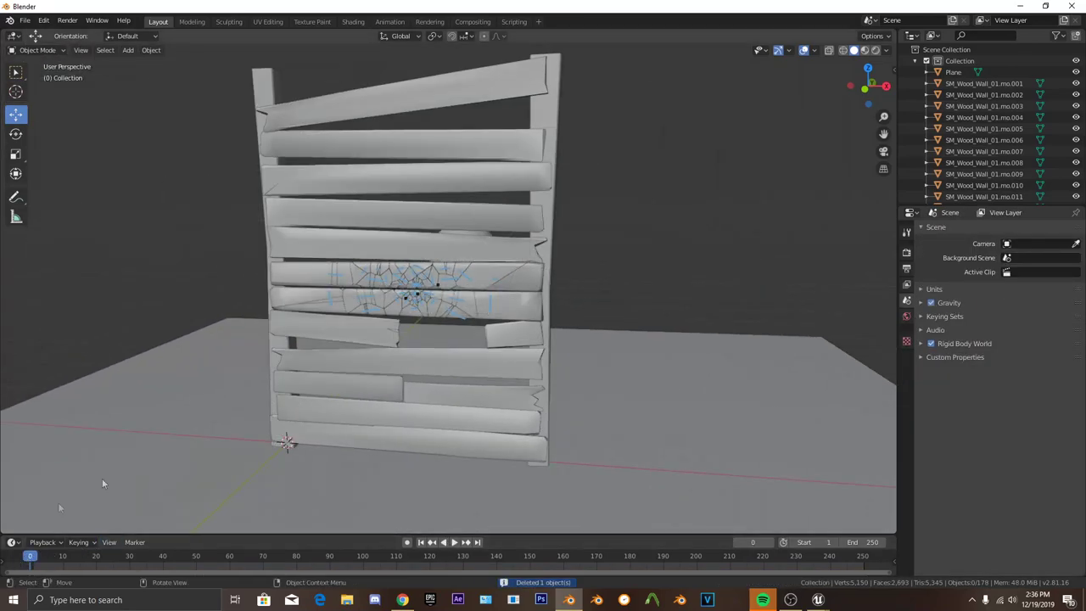
pyautogui.scroll(8, 364, 356)
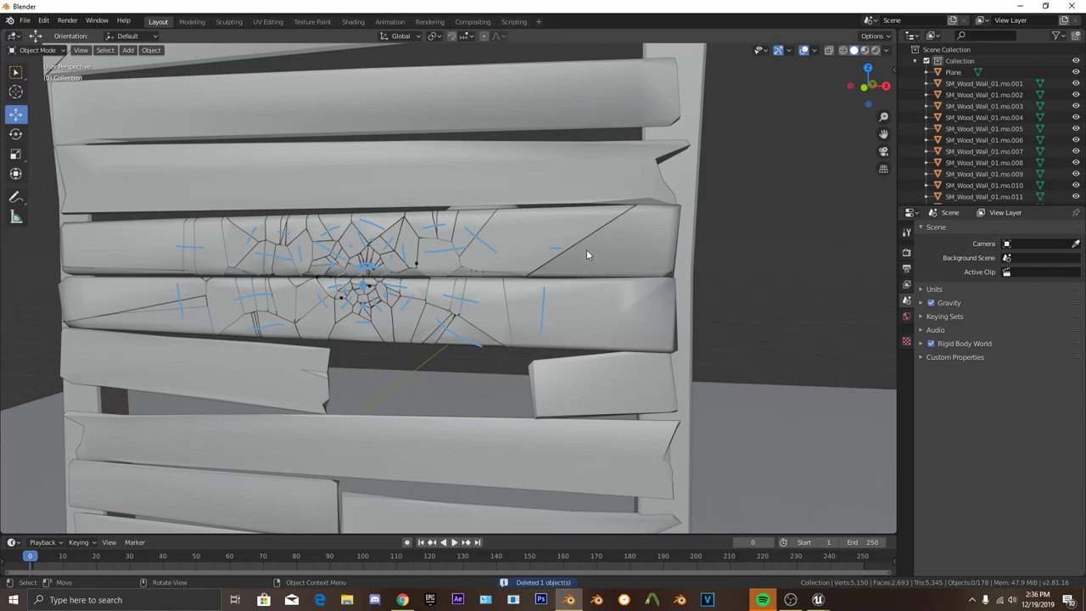
pyautogui.click(586, 255)
pyautogui.press('space')
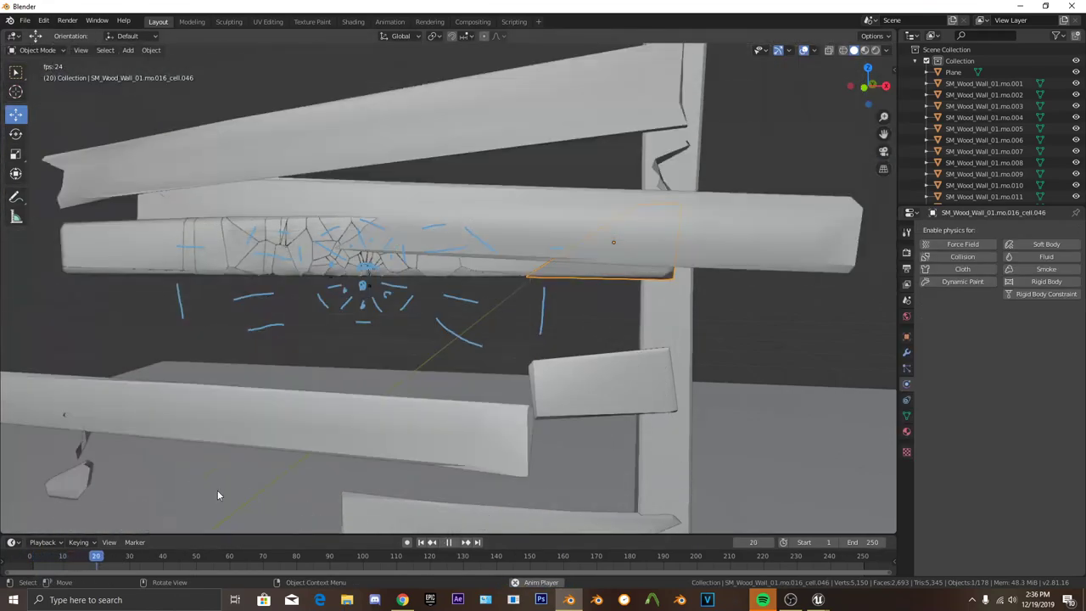
pyautogui.press('space')
pyautogui.scroll(-3, 467, 362)
pyautogui.moveTo(467, 363); pyautogui.dragTo(373, 332, button='middle')
pyautogui.scroll(2, 393, 337)
pyautogui.scroll(-3, 373, 332)
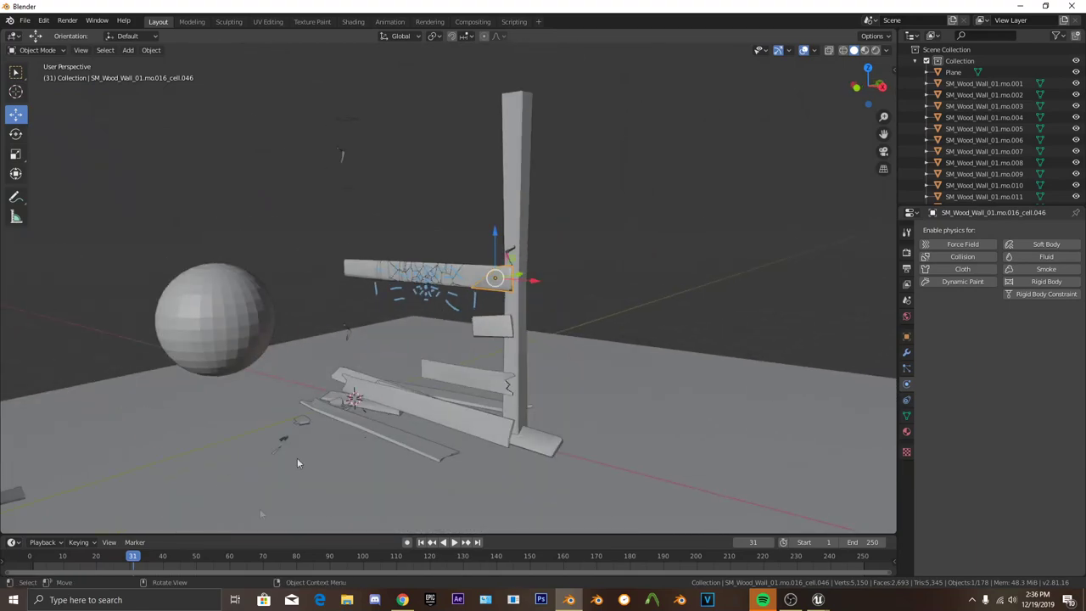
# Replay the simulation from the start in a view of the whole wall and scrub back toward the opening frames.
pyautogui.scroll(1, 435, 376)
pyautogui.click(14, 560)
pyautogui.press('space')
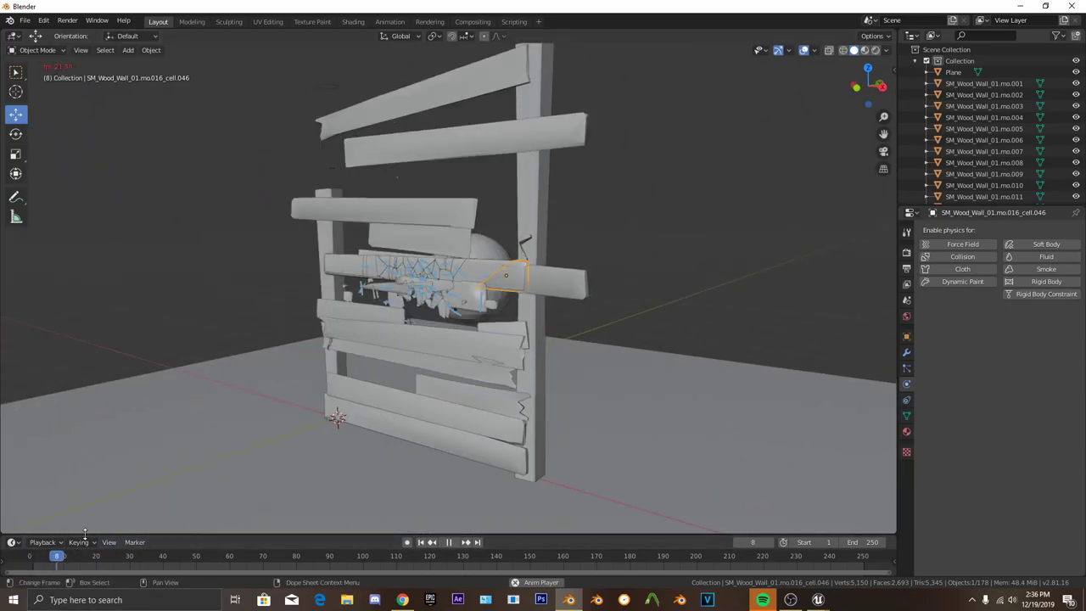
pyautogui.press('space')
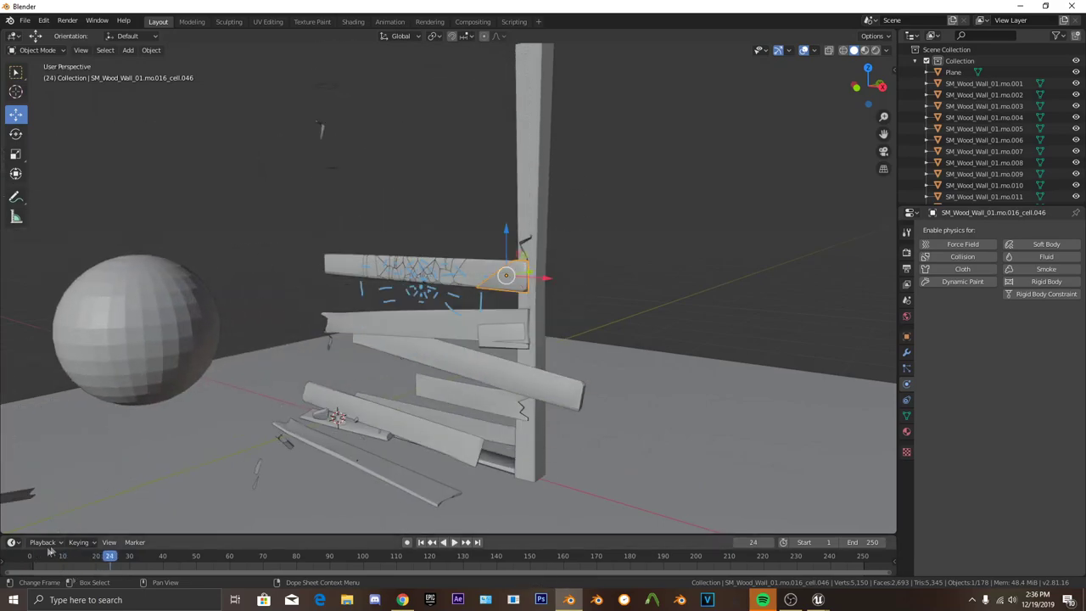
pyautogui.click(48, 547)
pyautogui.moveTo(91, 557); pyautogui.dragTo(37, 556)
pyautogui.moveTo(280, 367); pyautogui.dragTo(330, 371, button='middle')
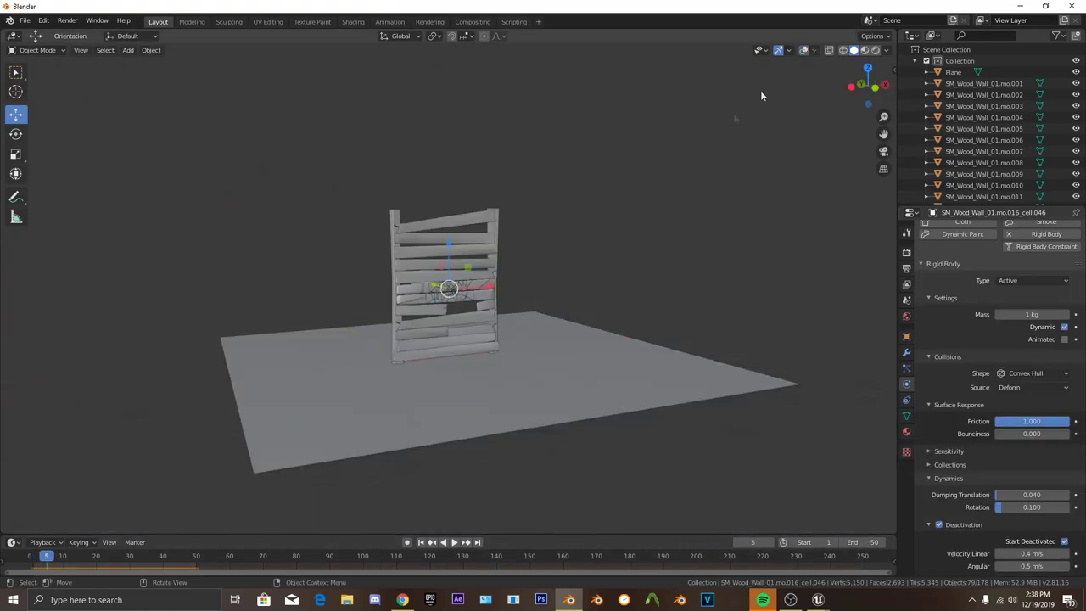
# Watch the looping simulation of the sphere shattering the wall from both sides and at different distances.
pyautogui.scroll(3, 587, 283)
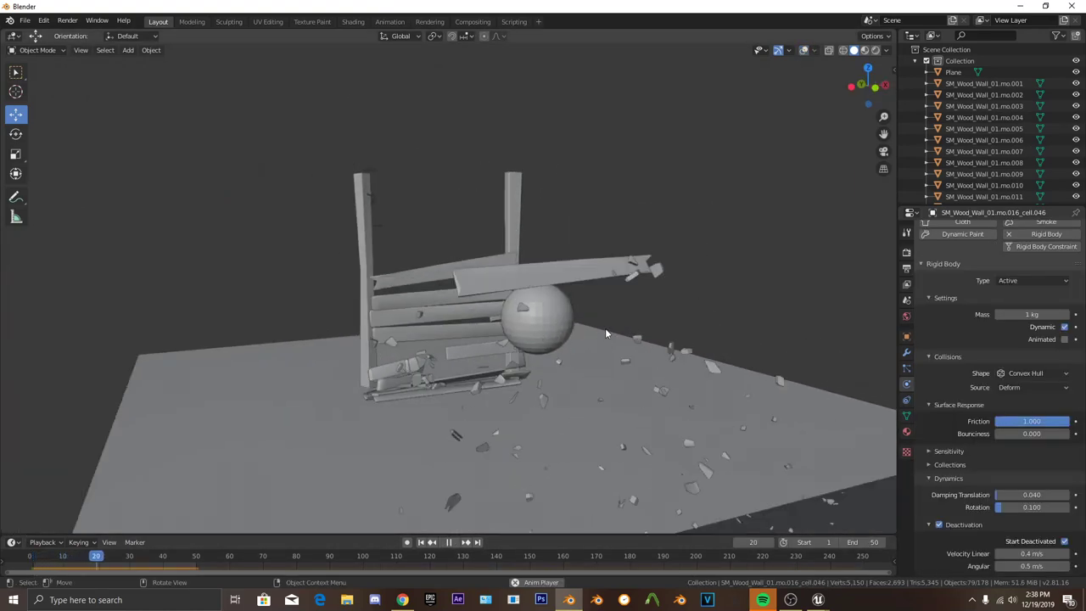
pyautogui.moveTo(606, 333); pyautogui.dragTo(646, 332, button='middle')
pyautogui.scroll(-2, 647, 332)
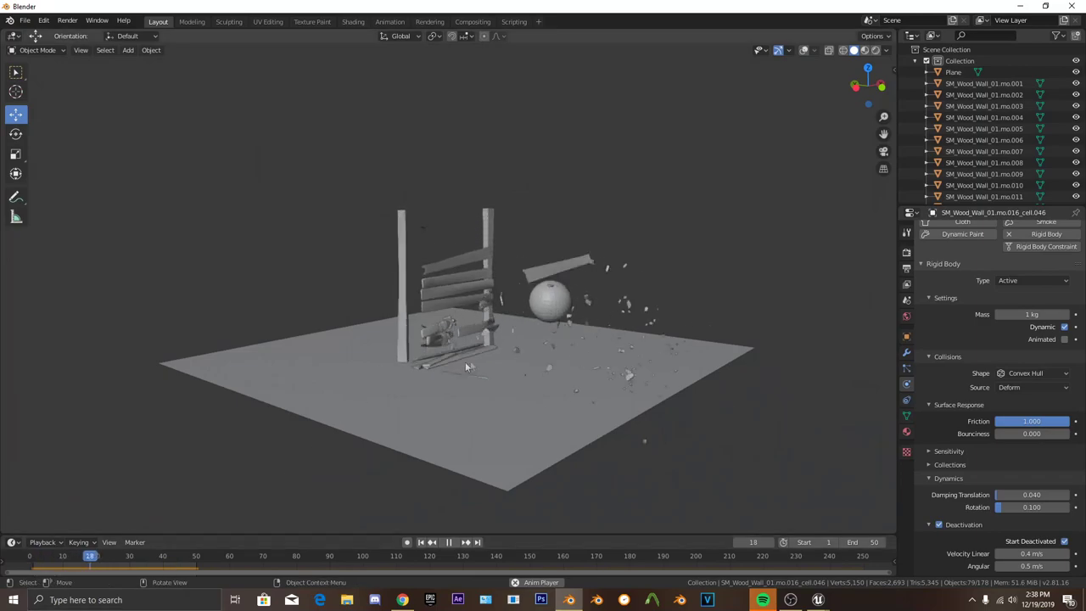
pyautogui.scroll(2, 600, 324)
pyautogui.scroll(-4, 601, 324)
pyautogui.moveTo(601, 324); pyautogui.dragTo(432, 320, button='middle')
pyautogui.scroll(5, 432, 321)
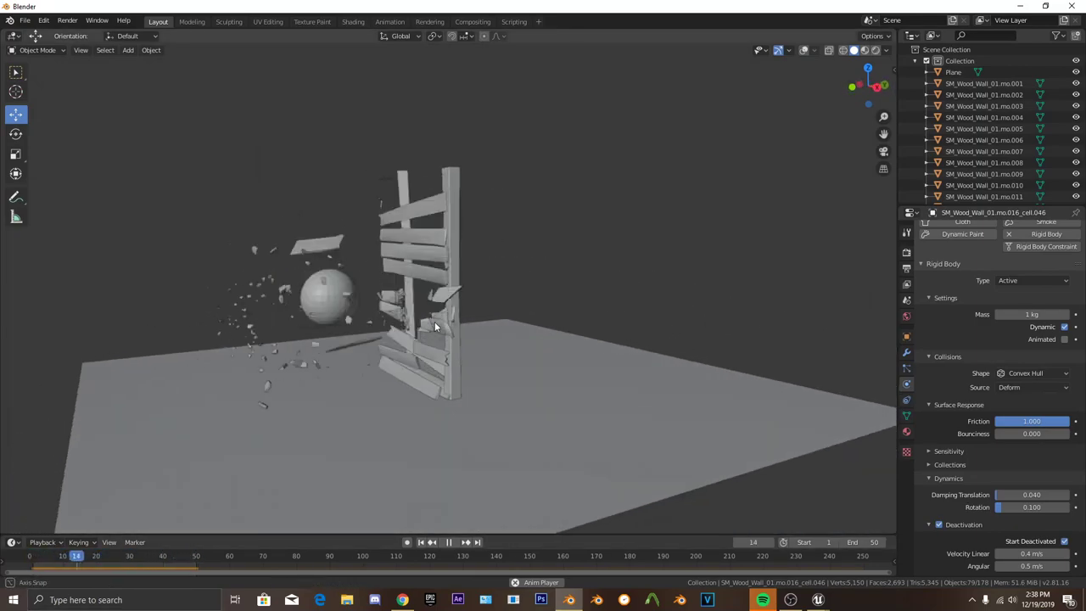
# Scrub to frame 12 and step backward through the impact frames, inspecting the flying fragments up close.
pyautogui.click(107, 566)
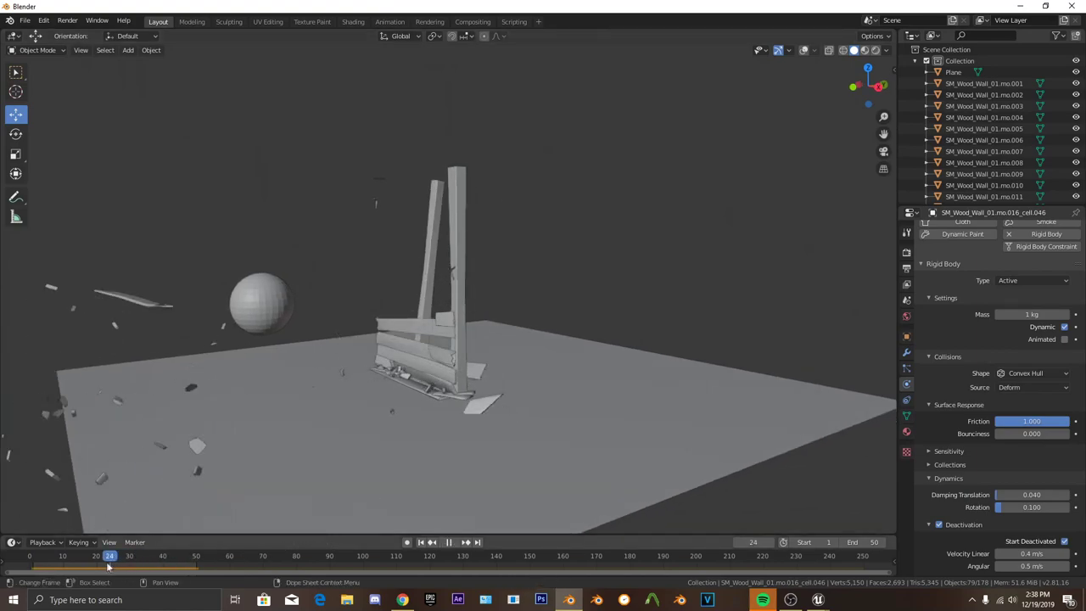
pyautogui.moveTo(108, 566); pyautogui.dragTo(71, 569)
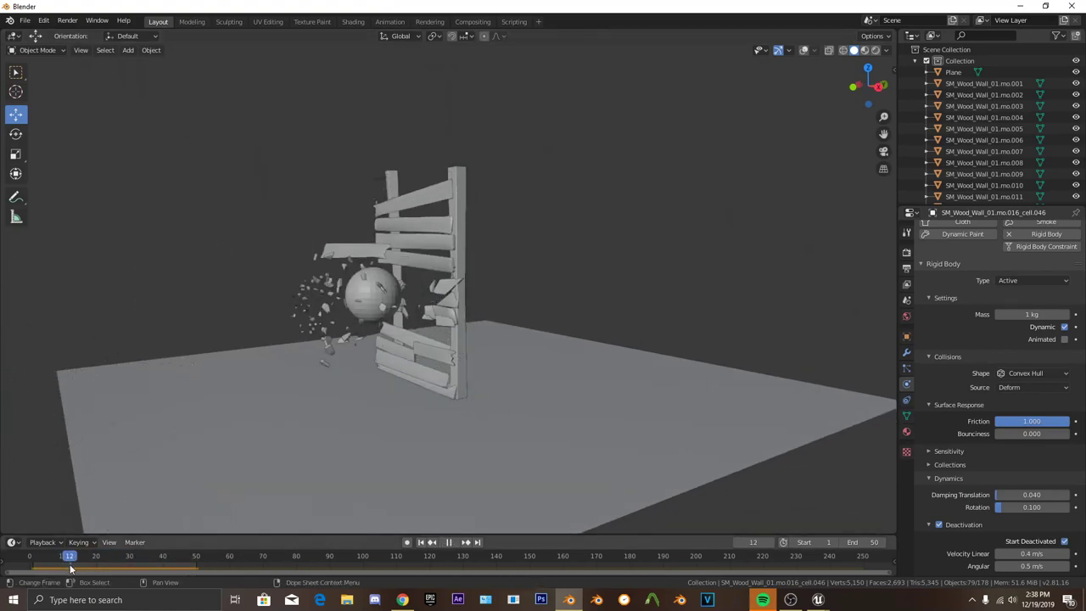
pyautogui.moveTo(311, 385); pyautogui.dragTo(424, 370, button='middle')
pyautogui.scroll(3, 488, 279)
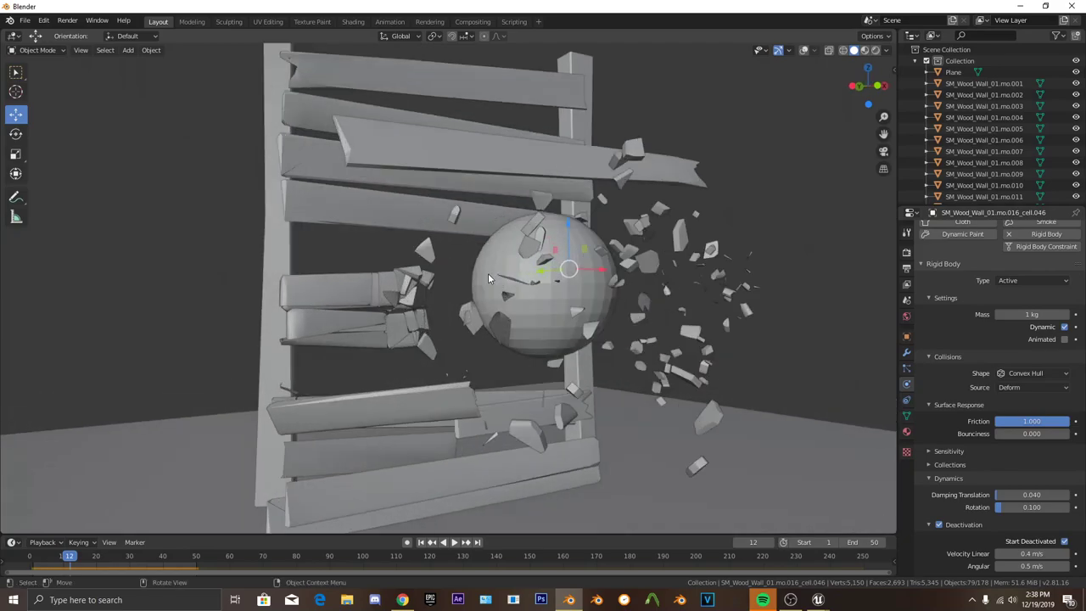
pyautogui.moveTo(488, 274); pyautogui.dragTo(507, 257, button='middle')
pyautogui.scroll(4, 472, 314)
pyautogui.moveTo(511, 269); pyautogui.dragTo(489, 404, button='middle')
pyautogui.press('Left')
pyautogui.press('Left')
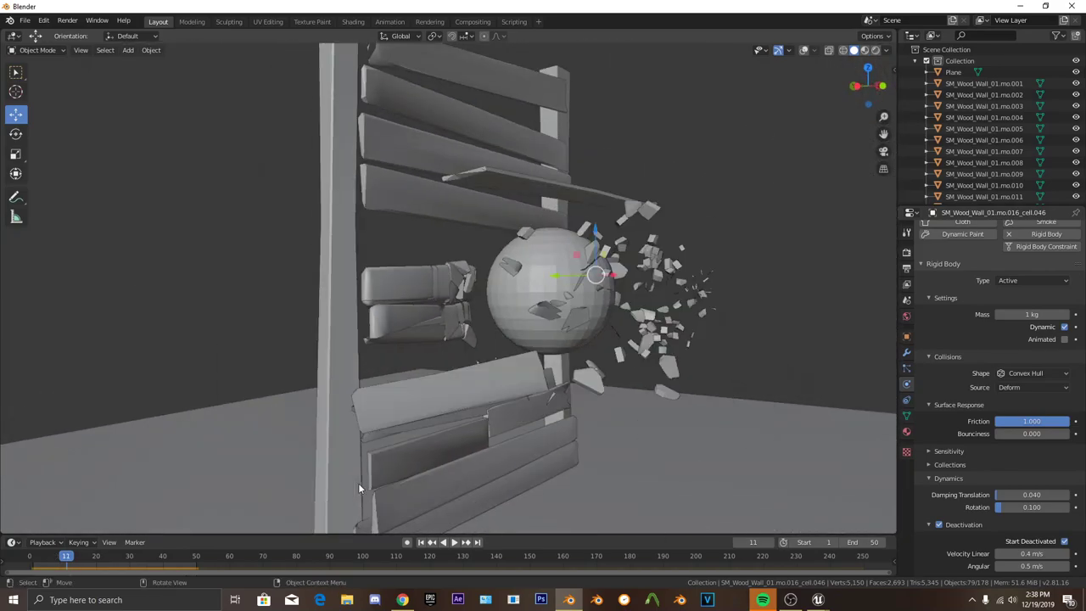
# Step forward and back through the impact frames while inspecting the sphere and flying fragments from a more frontal view.
pyautogui.moveTo(358, 482); pyautogui.dragTo(414, 314, button='middle')
pyautogui.scroll(4, 356, 440)
pyautogui.scroll(-6, 460, 404)
pyautogui.scroll(2, 414, 313)
pyautogui.press('Right')
pyautogui.press('Right')
pyautogui.press('Right')
pyautogui.press('Right')
pyautogui.press('Right')
pyautogui.press('Right')
pyautogui.press('Left')
pyautogui.press('Left')
pyautogui.press('Left')
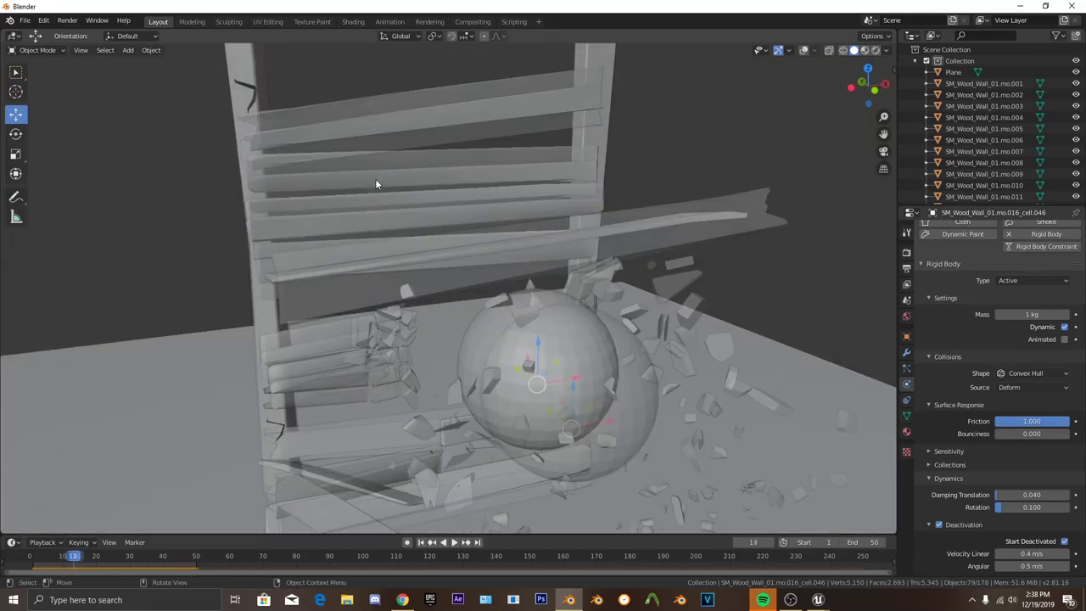
# Select the topmost plank and step forward and back to frame 10 with the whole wall in view.
pyautogui.scroll(-5, 386, 246)
pyautogui.press('Right')
pyautogui.press('Right')
pyautogui.press('Right')
pyautogui.click(427, 225)
pyautogui.press('Left')
pyautogui.press('Left')
pyautogui.press('Left')
pyautogui.press('Left')
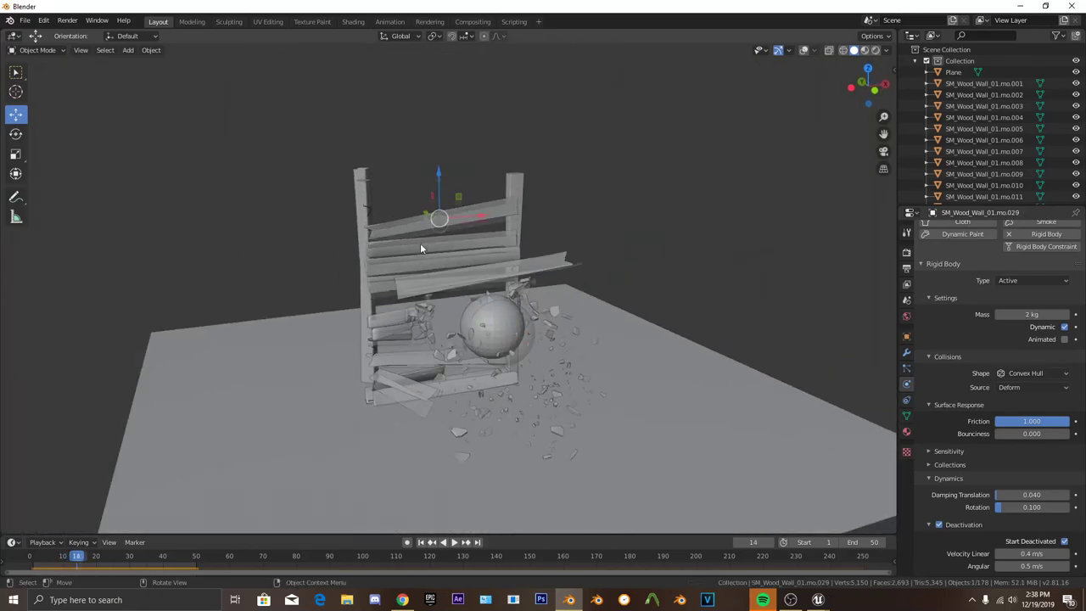
pyautogui.press('Left')
# Turn on the Animated rigid body option for the left wall post, keeping its type set to Active.
pyautogui.moveTo(354, 240); pyautogui.dragTo(769, 75, button='middle')
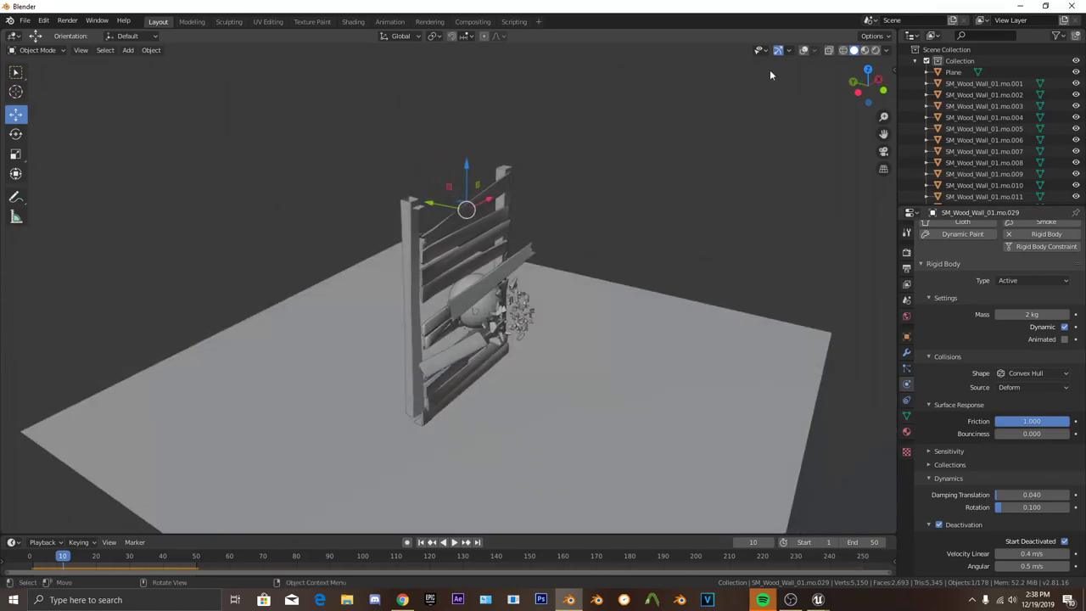
pyautogui.scroll(2, 499, 308)
pyautogui.moveTo(499, 309); pyautogui.dragTo(471, 311, button='middle')
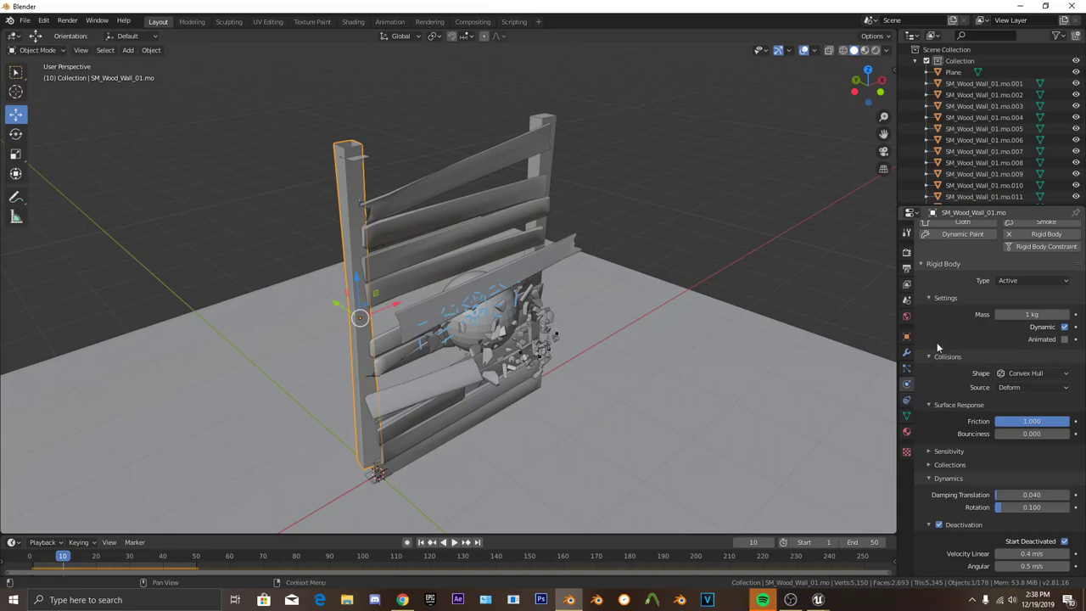
pyautogui.scroll(2, 976, 346)
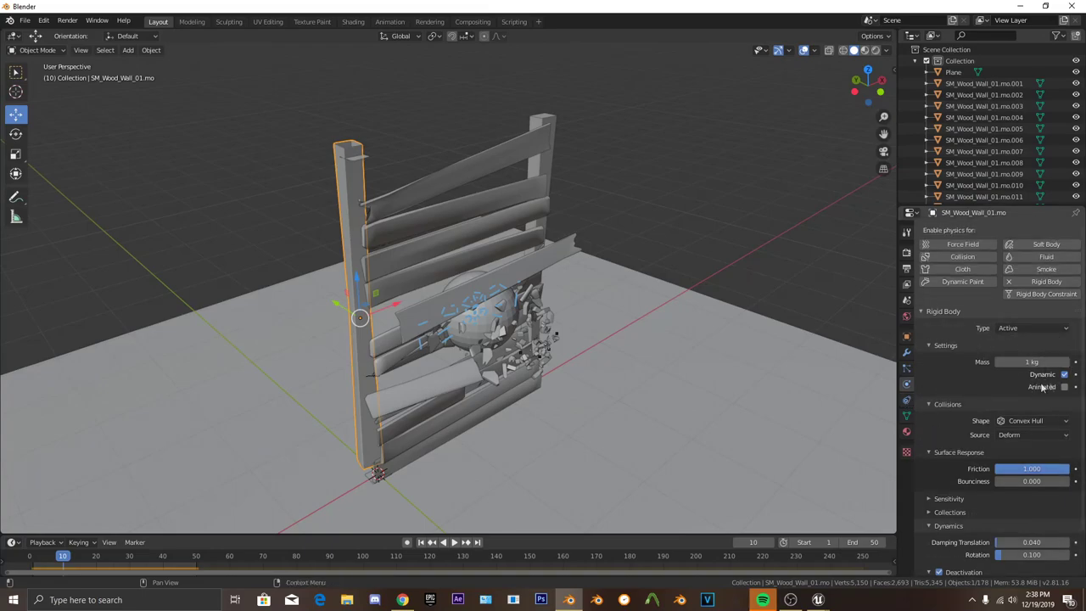
pyautogui.click(1028, 354)
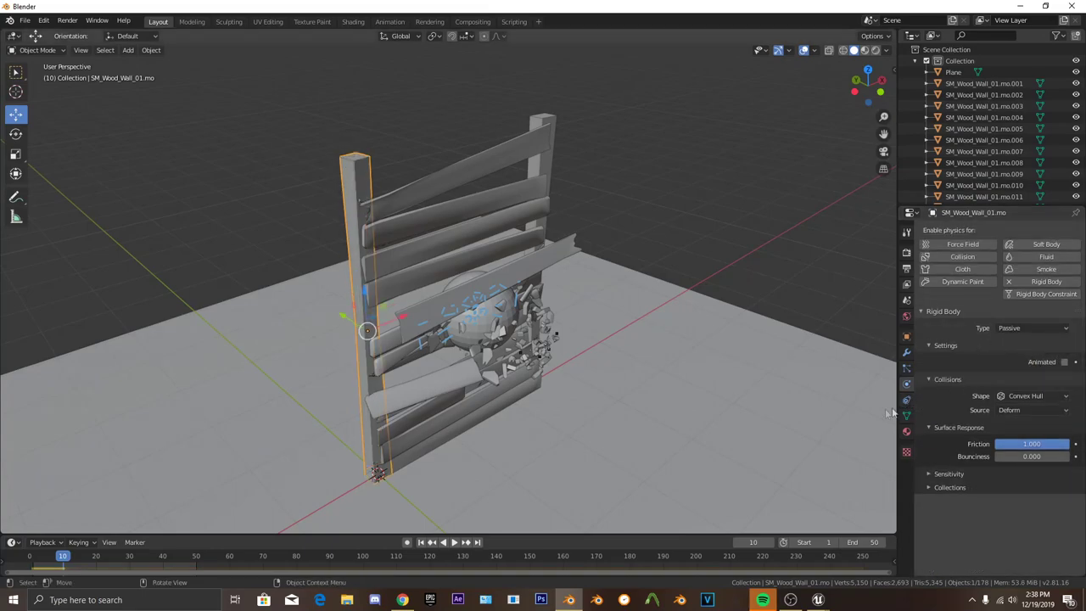
pyautogui.click(1034, 342)
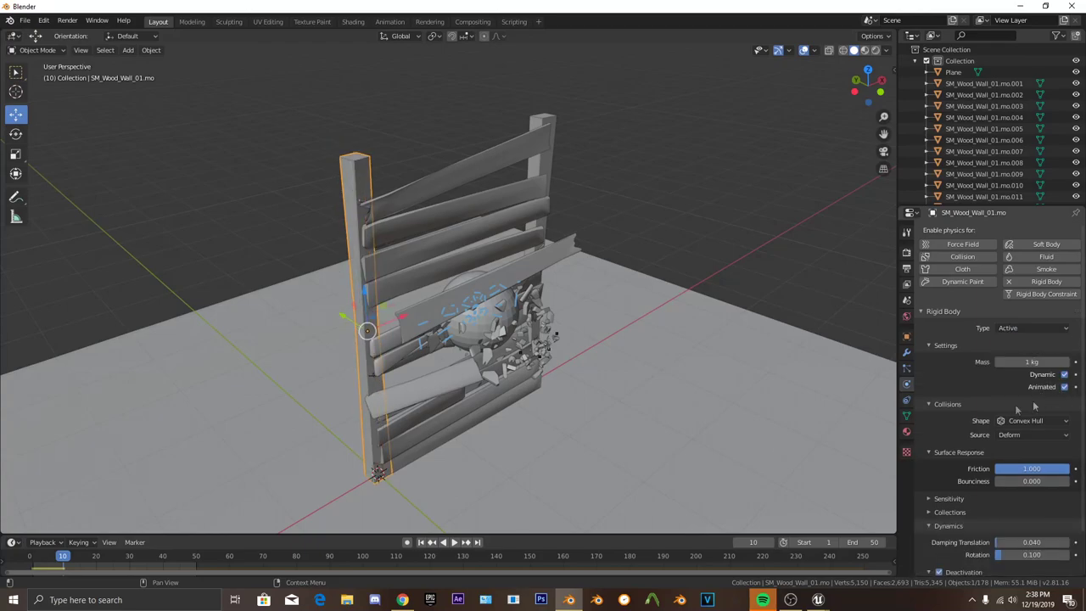
pyautogui.scroll(3, 376, 472)
pyautogui.moveTo(376, 473); pyautogui.dragTo(253, 472, button='middle')
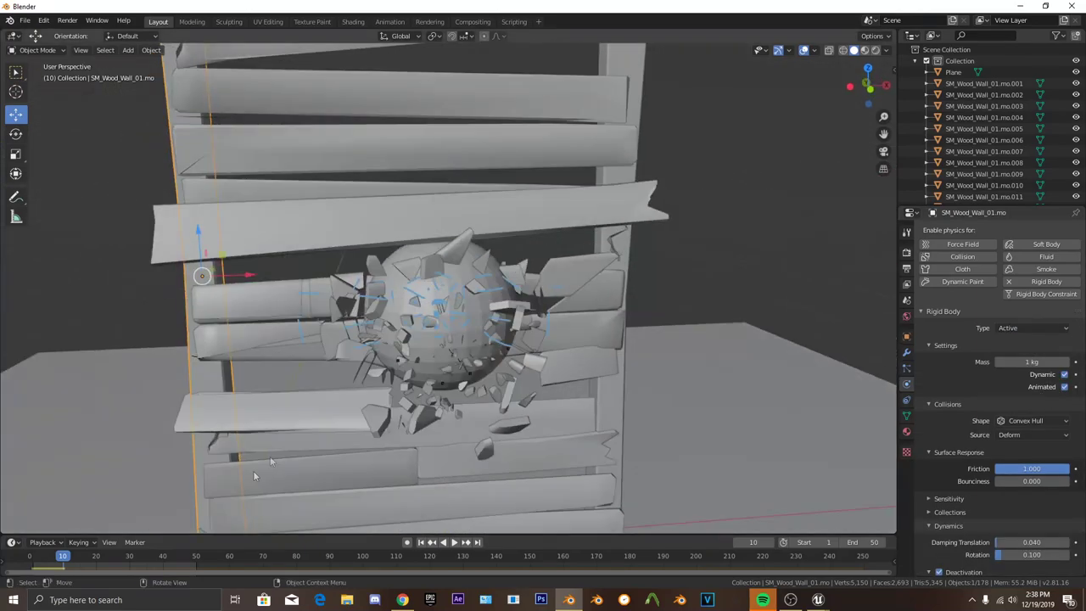
# Replay the simulation from frame 1 to check the left post, and scrub back to the opening frames.
pyautogui.moveTo(67, 556); pyautogui.dragTo(33, 557)
pyautogui.press('space')
pyautogui.scroll(-6, 664, 376)
pyautogui.press('space')
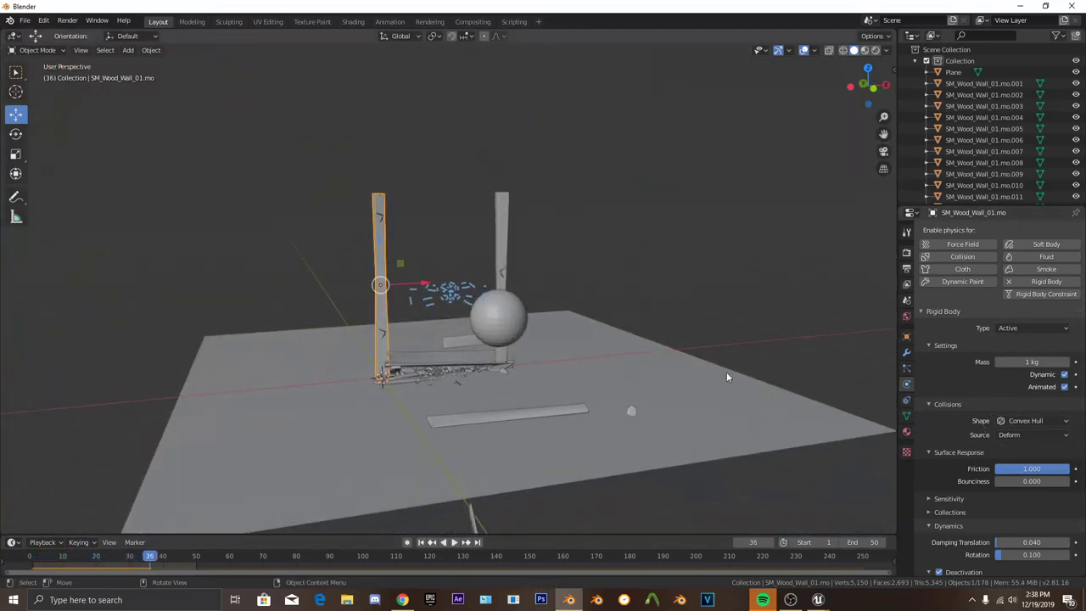
pyautogui.press('space')
pyautogui.click(60, 558)
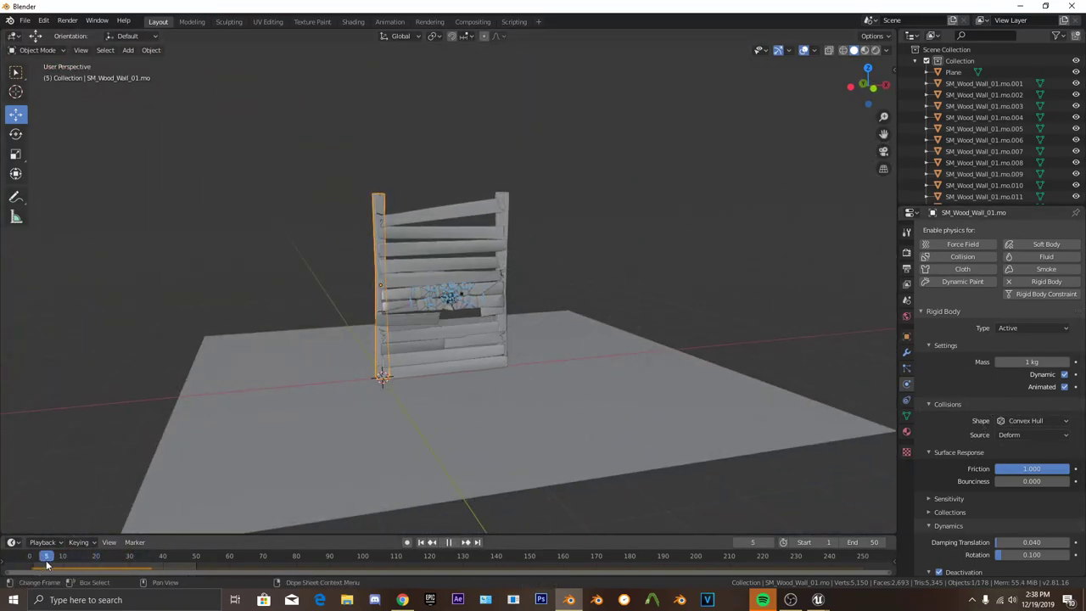
# Turn on the Animated rigid body option for the two uppermost planks and replay the simulation from the start.
pyautogui.scroll(4, 417, 259)
pyautogui.keyDown('shift'); pyautogui.moveTo(417, 259); pyautogui.dragTo(426, 313, button='middle'); pyautogui.keyUp('shift')
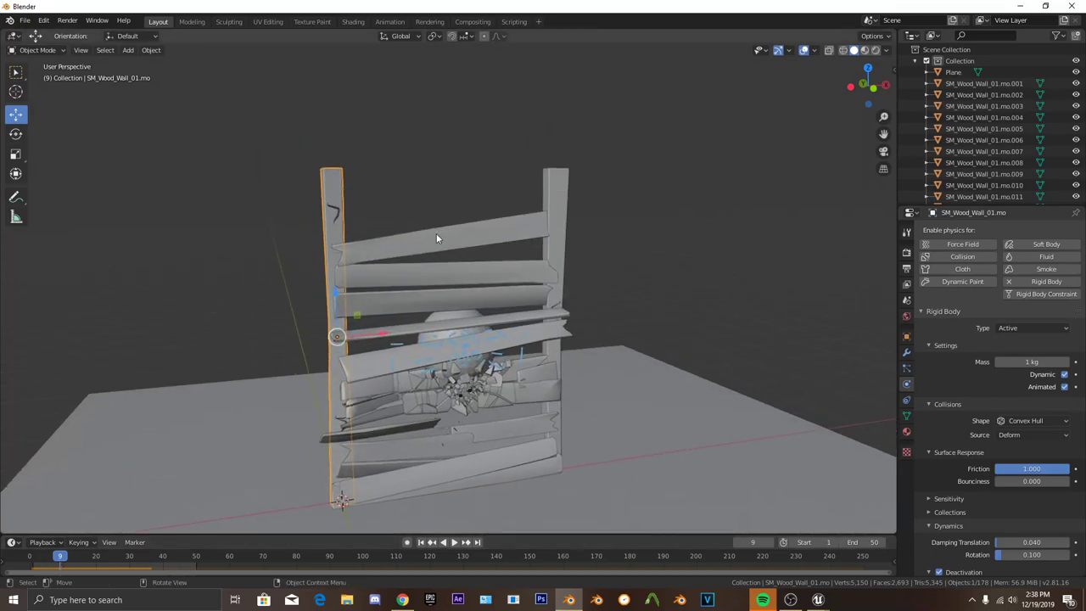
pyautogui.scroll(1, 431, 235)
pyautogui.click(431, 235)
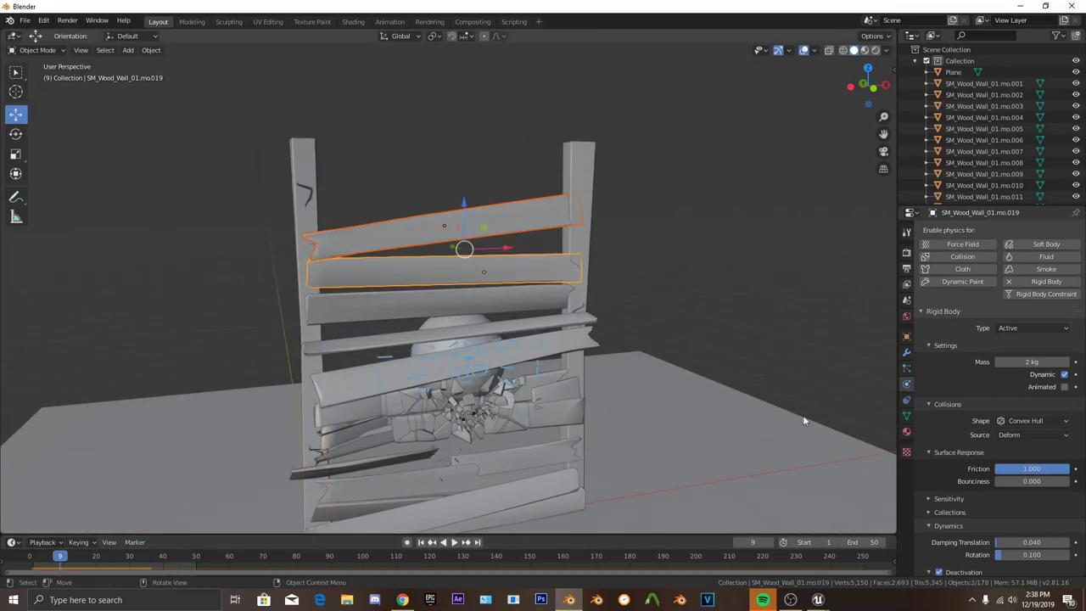
pyautogui.moveTo(802, 420); pyautogui.dragTo(1011, 406, button='middle')
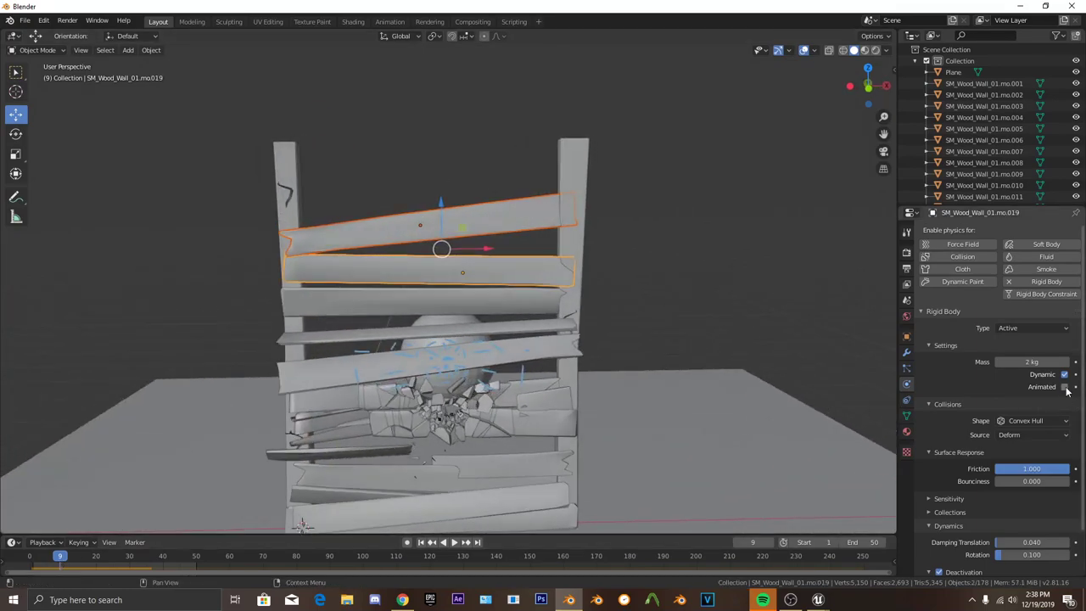
pyautogui.click(1065, 388)
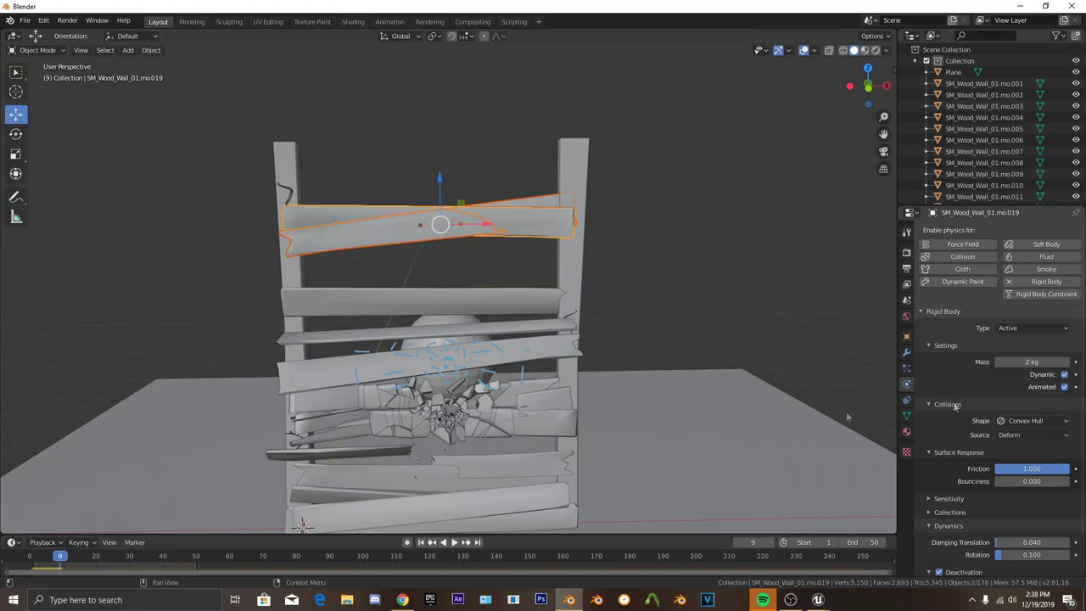
pyautogui.click(34, 560)
pyautogui.press('space')
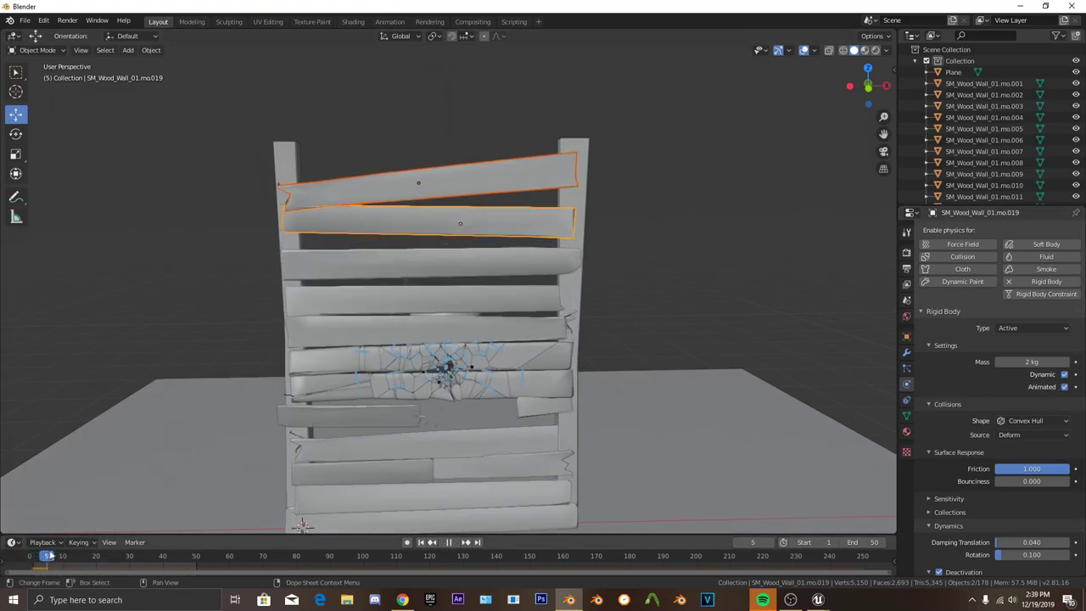
pyautogui.press('Escape')
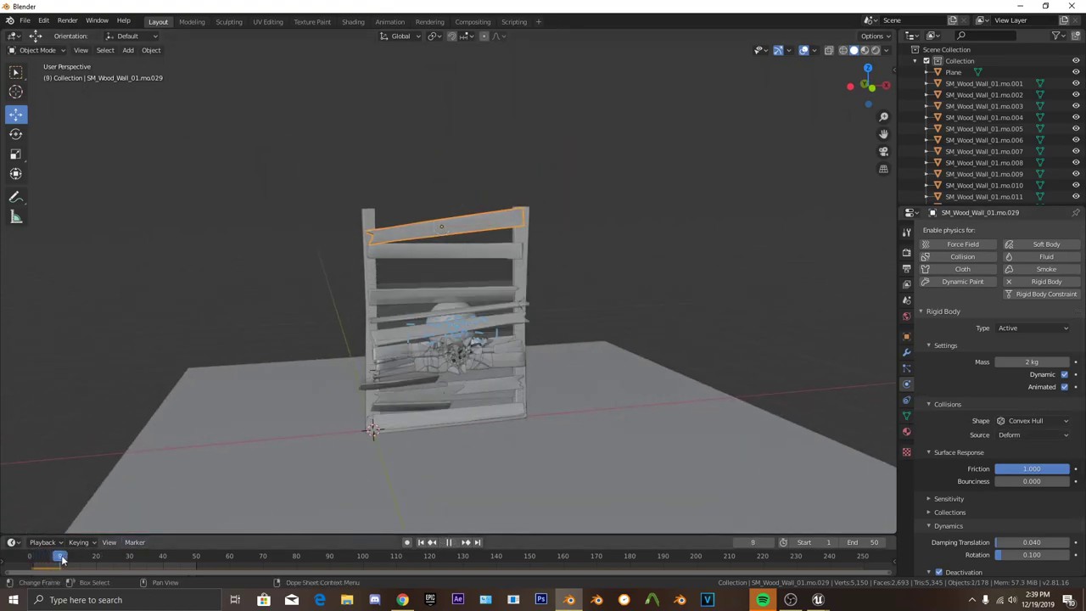
pyautogui.press('space')
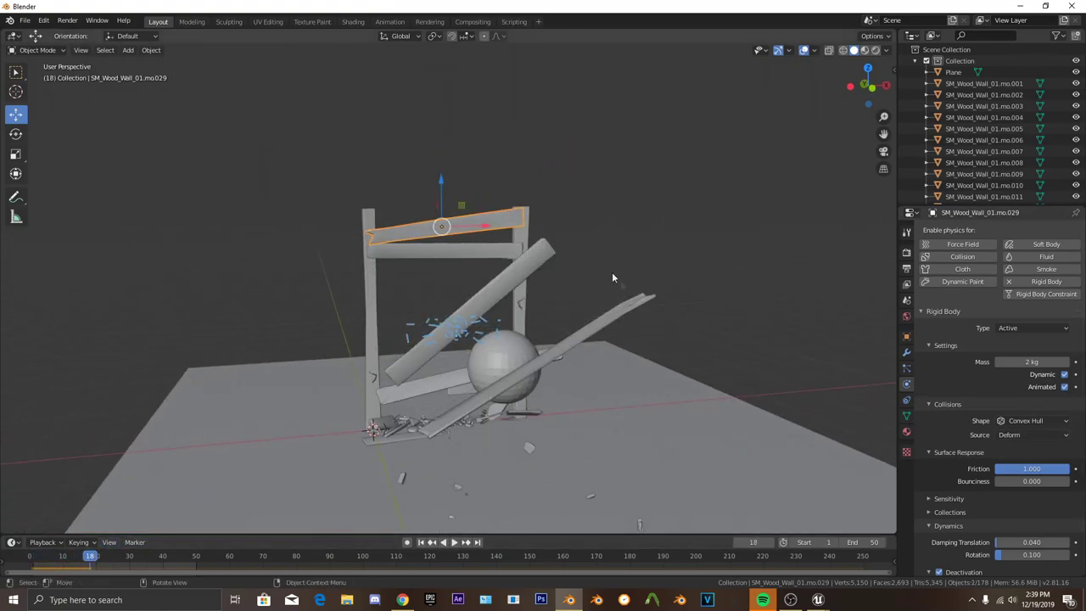
pyautogui.moveTo(370, 361); pyautogui.dragTo(428, 391, button='middle')
# Return to frame 1 and turn on the Animated option for the lowest planks and the short left plank above them.
pyautogui.moveTo(90, 560); pyautogui.dragTo(33, 560)
pyautogui.scroll(6, 455, 314)
pyautogui.press('space')
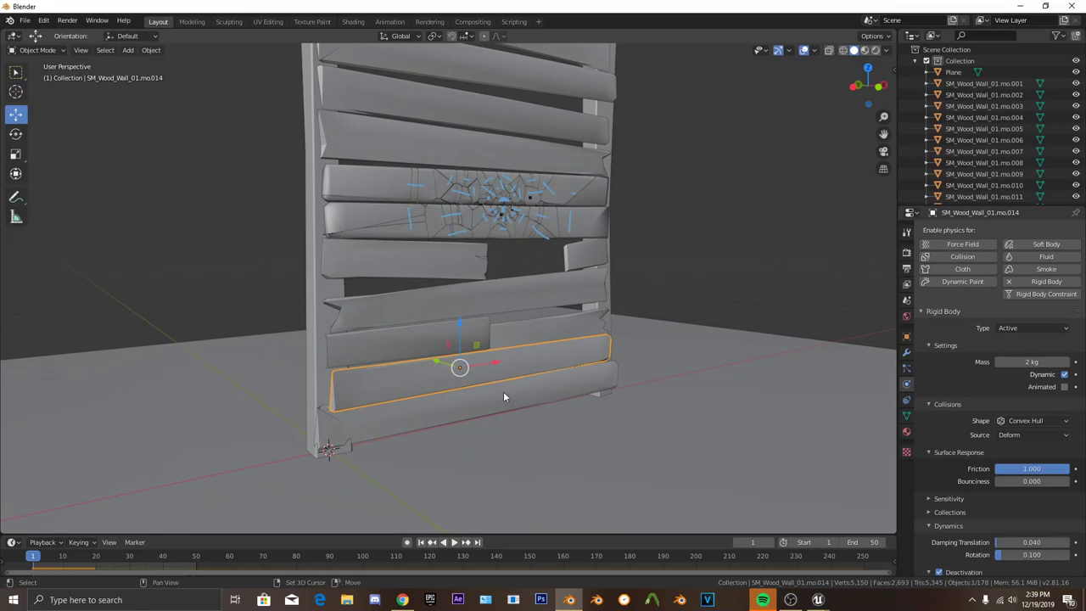
pyautogui.click(548, 398)
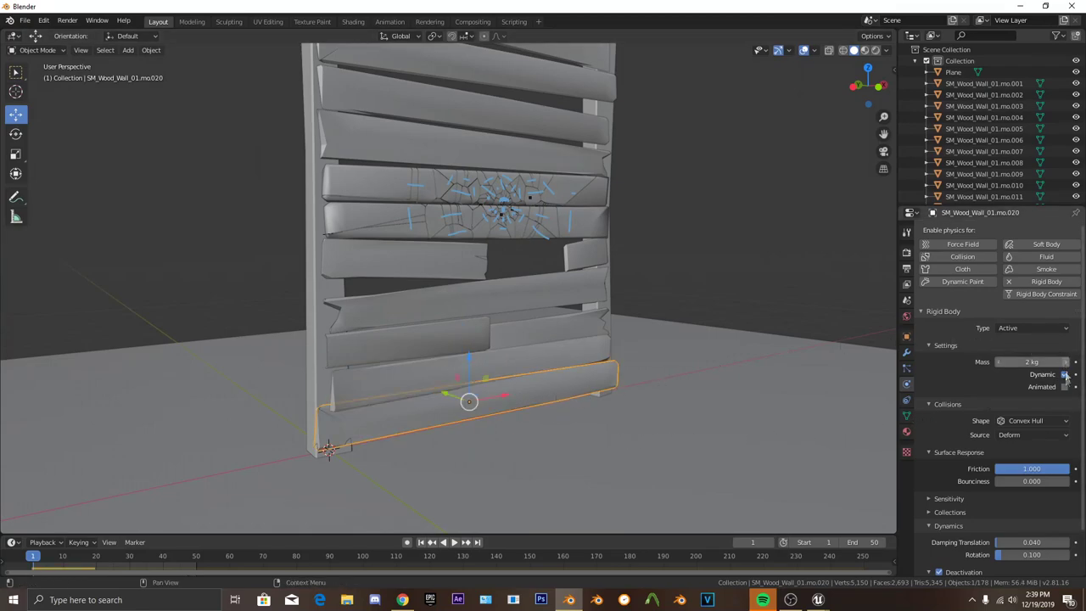
pyautogui.moveTo(496, 352); pyautogui.dragTo(363, 340, button='middle')
pyautogui.click(356, 335)
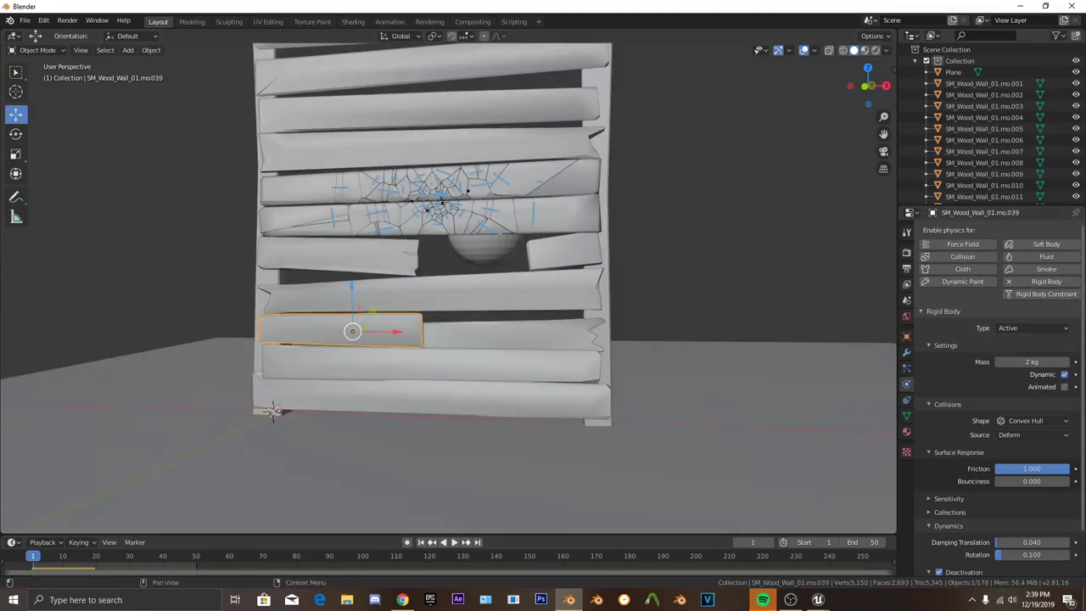
pyautogui.click(1064, 387)
# Replay the simulation and inspect the wall and lower planks at frame 13 from far away and up close.
pyautogui.press('space')
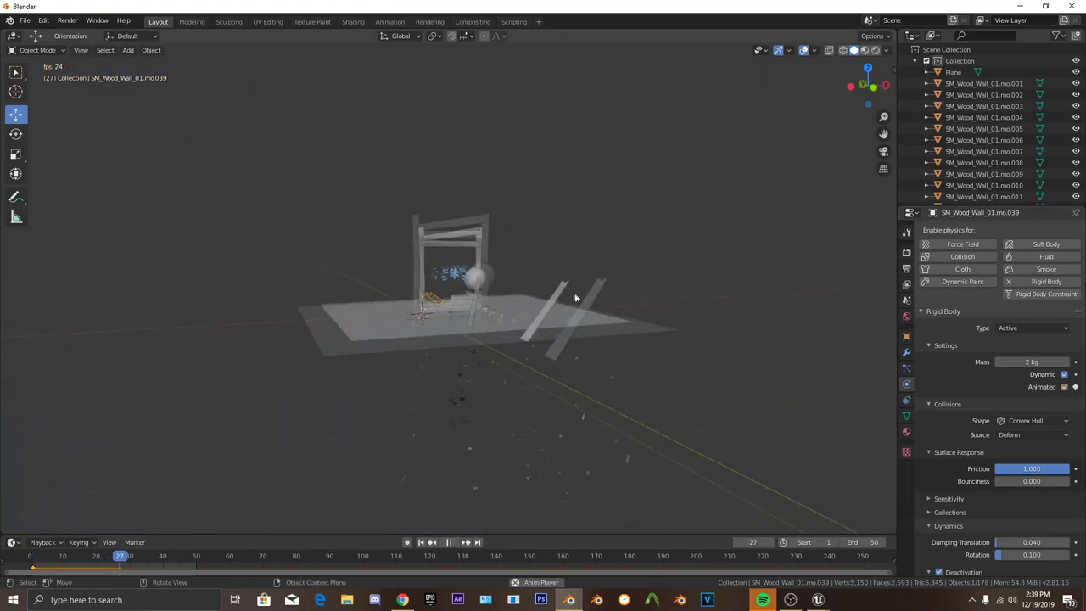
pyautogui.moveTo(574, 298); pyautogui.dragTo(587, 307, button='middle')
pyautogui.press('space')
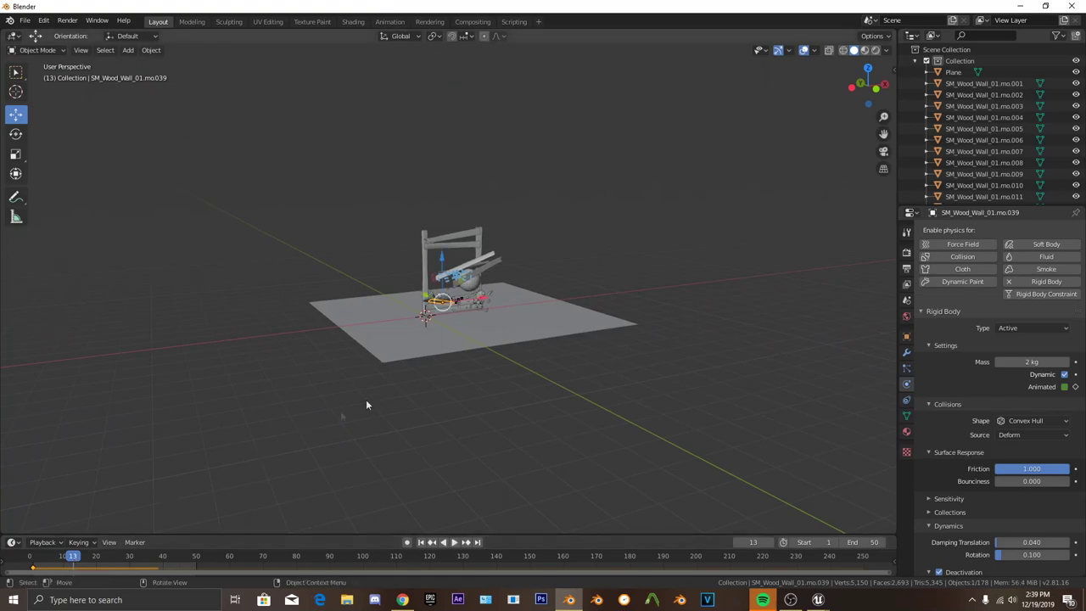
pyautogui.scroll(8, 410, 365)
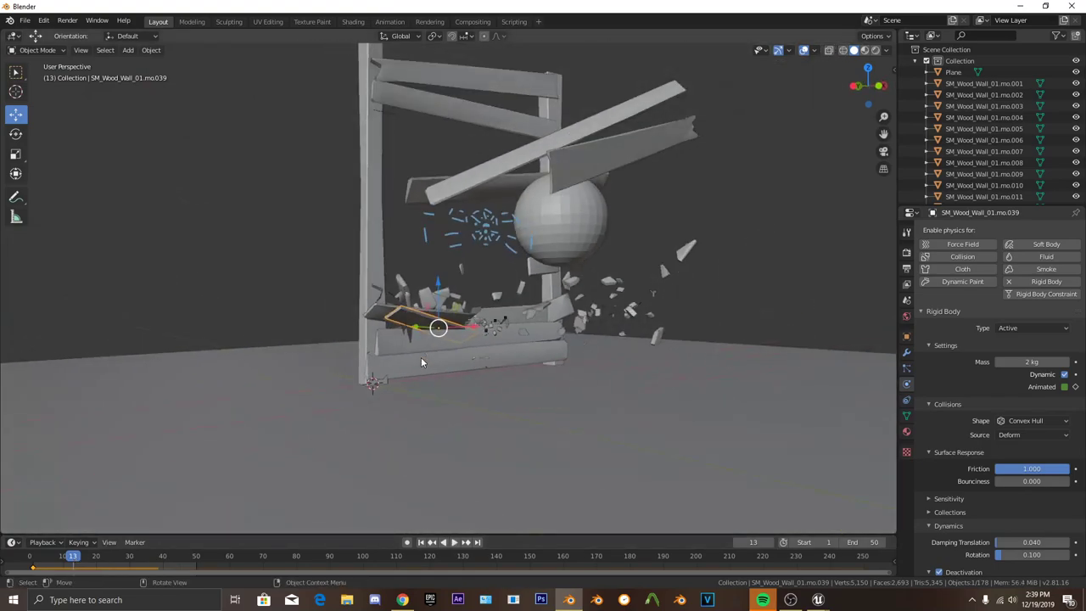
pyautogui.scroll(-2, 421, 358)
pyautogui.moveTo(421, 359); pyautogui.dragTo(431, 361, button='middle')
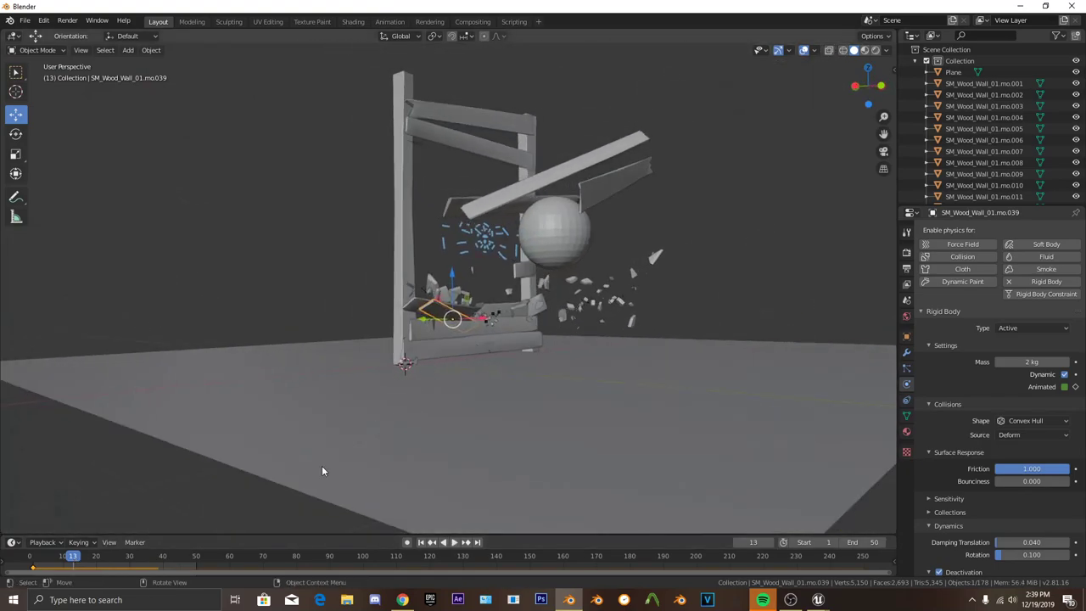
# Enable auto keying and move the sphere about 1.56 m closer to the wall along Y at frame 0.
pyautogui.moveTo(64, 558); pyautogui.dragTo(39, 566)
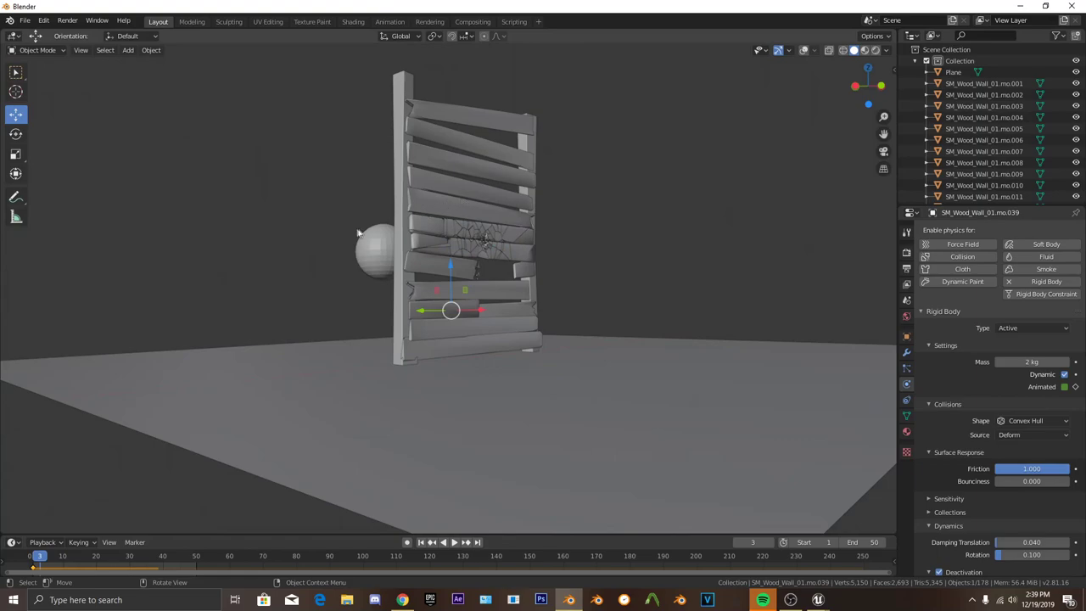
pyautogui.click(373, 250)
pyautogui.moveTo(374, 254); pyautogui.dragTo(254, 357, button='middle')
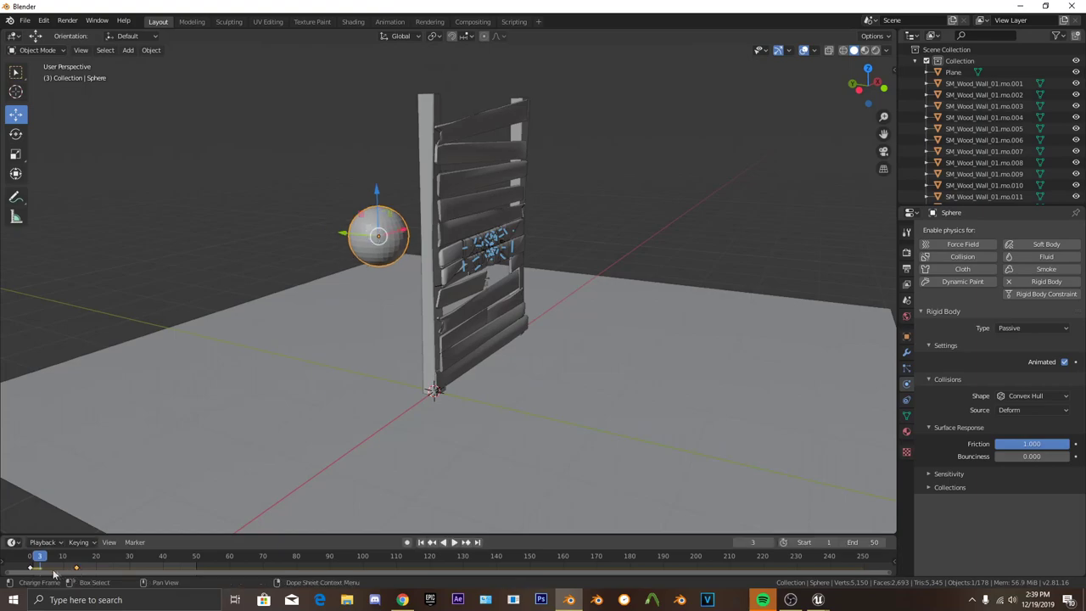
pyautogui.click(28, 559)
pyautogui.scroll(4, 242, 280)
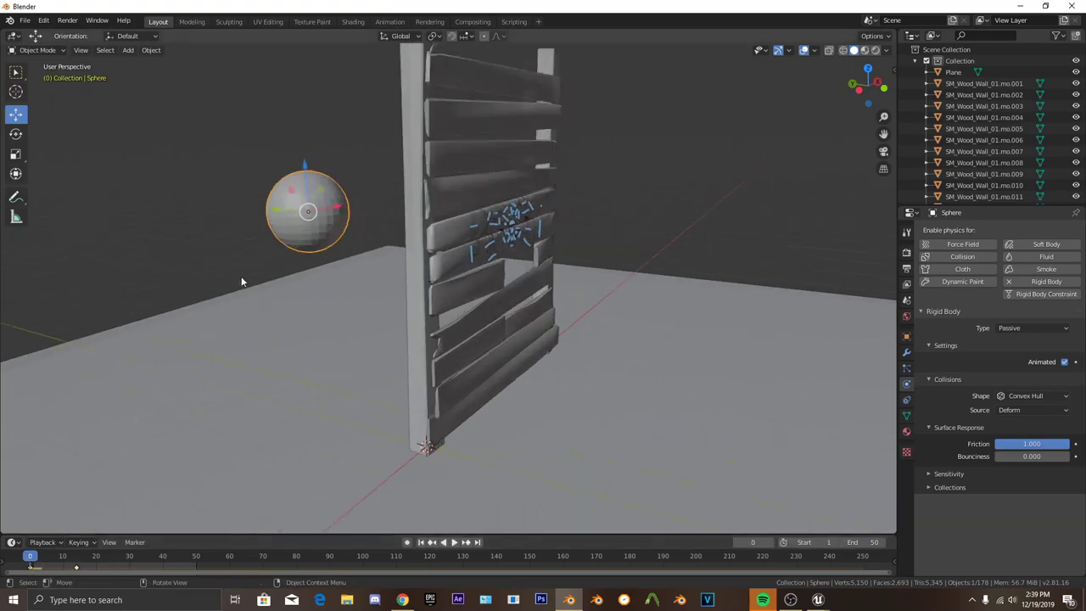
pyautogui.moveTo(242, 281); pyautogui.dragTo(182, 209, button='middle')
pyautogui.scroll(-2, 181, 209)
pyautogui.click(406, 541)
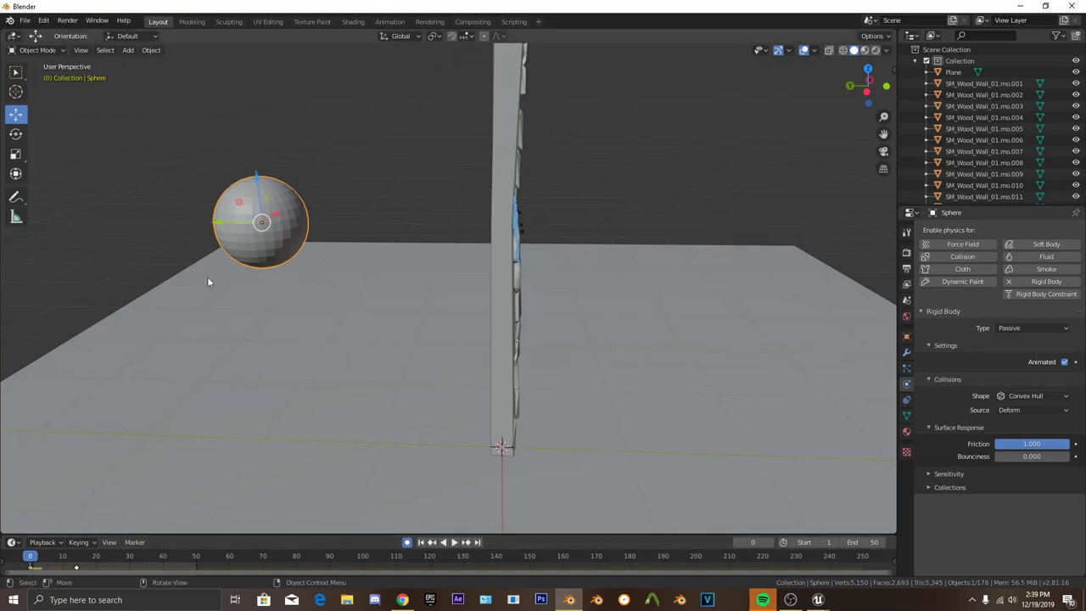
pyautogui.moveTo(229, 220); pyautogui.dragTo(397, 222)
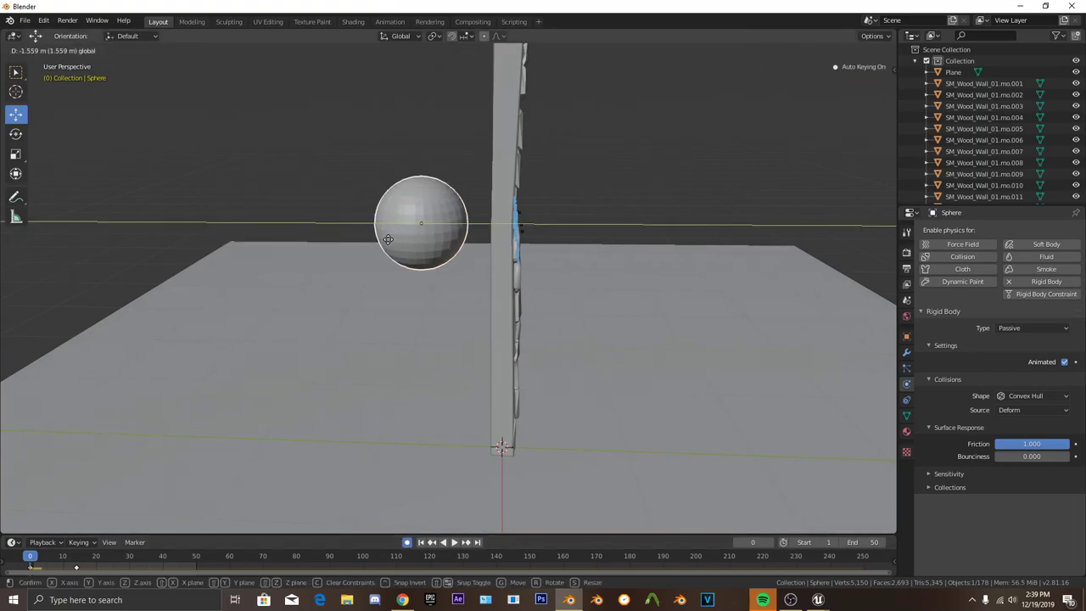
# At the frame 14 keyframe, move the sphere back along Y so it stops close behind the wall.
pyautogui.click(76, 559)
pyautogui.moveTo(512, 348); pyautogui.dragTo(458, 349, button='middle')
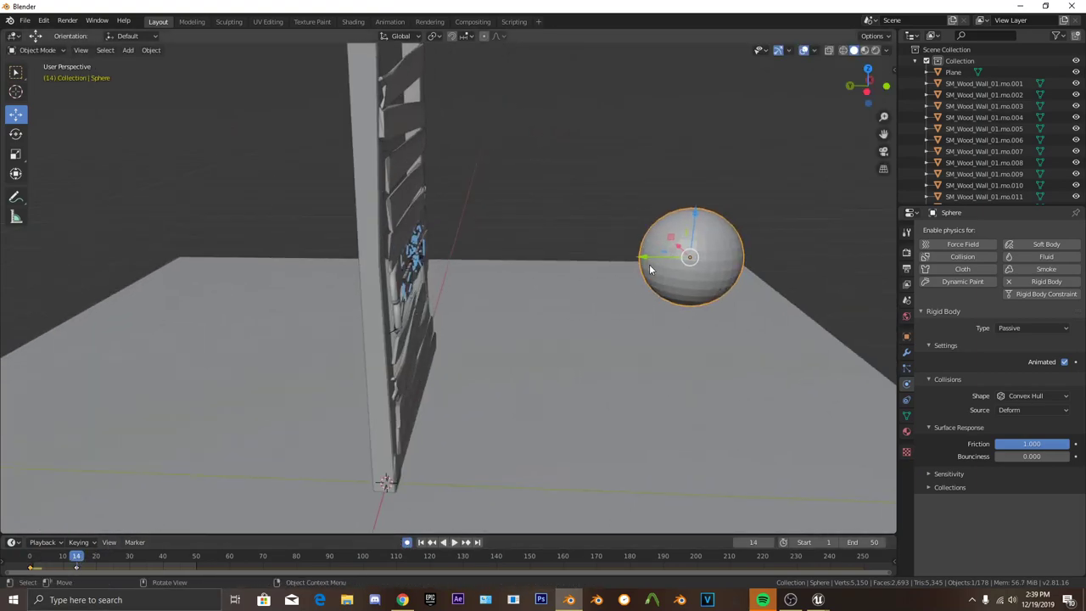
pyautogui.scroll(1, 642, 266)
pyautogui.press('g')
pyautogui.rightClick(472, 290)
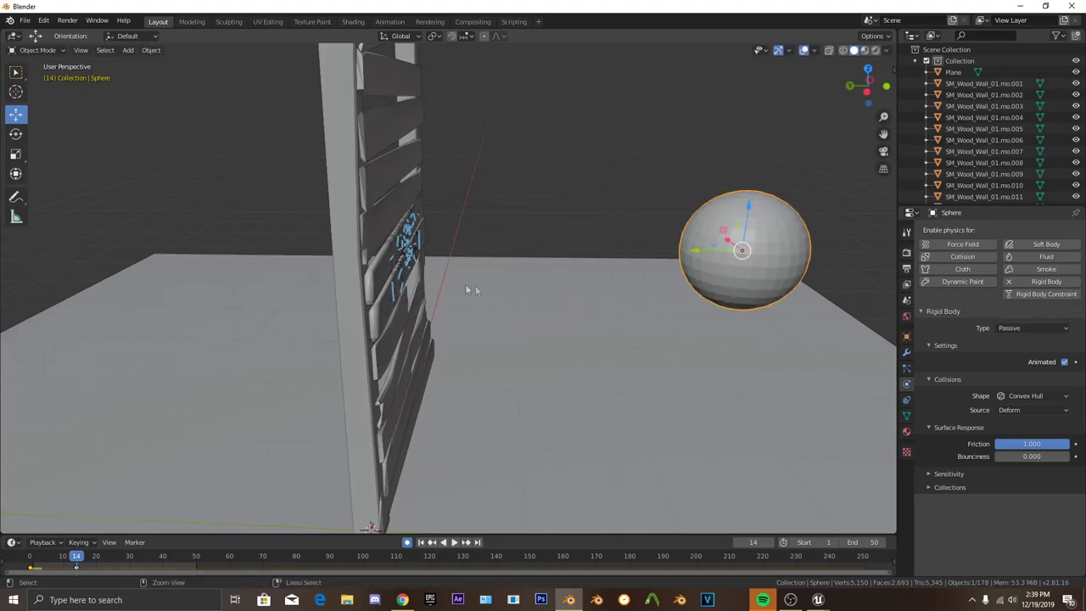
pyautogui.moveTo(724, 259); pyautogui.dragTo(455, 240)
# Replay the simulation from the start to check the slower sphere's impact in a view of the whole wall.
pyautogui.click(29, 556)
pyautogui.press('space')
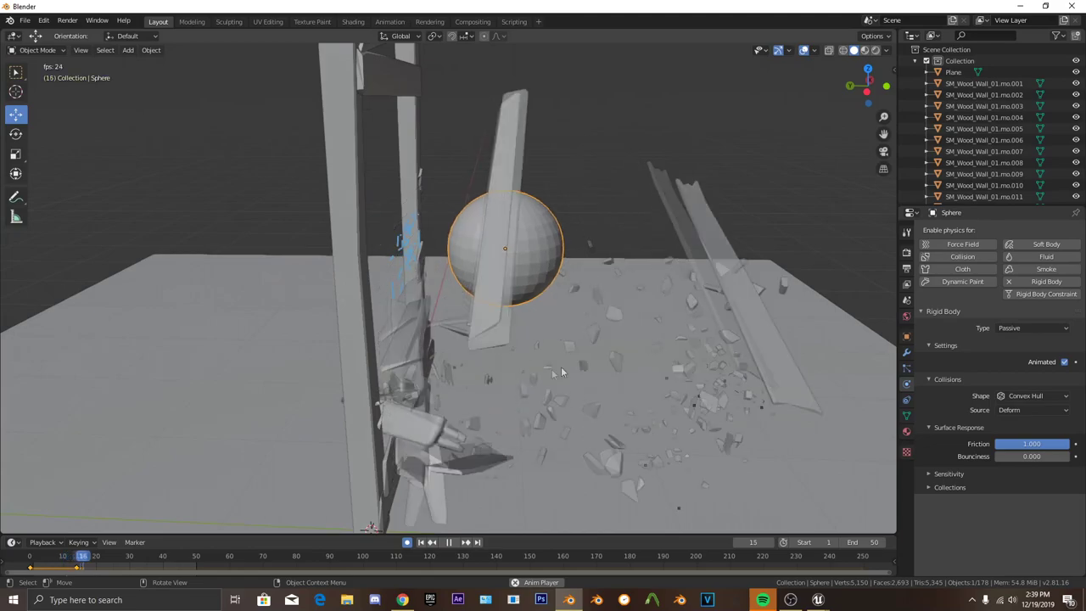
pyautogui.scroll(-3, 561, 367)
pyautogui.moveTo(560, 366); pyautogui.dragTo(509, 355, button='middle')
pyautogui.press('space')
pyautogui.click(33, 562)
pyautogui.press('space')
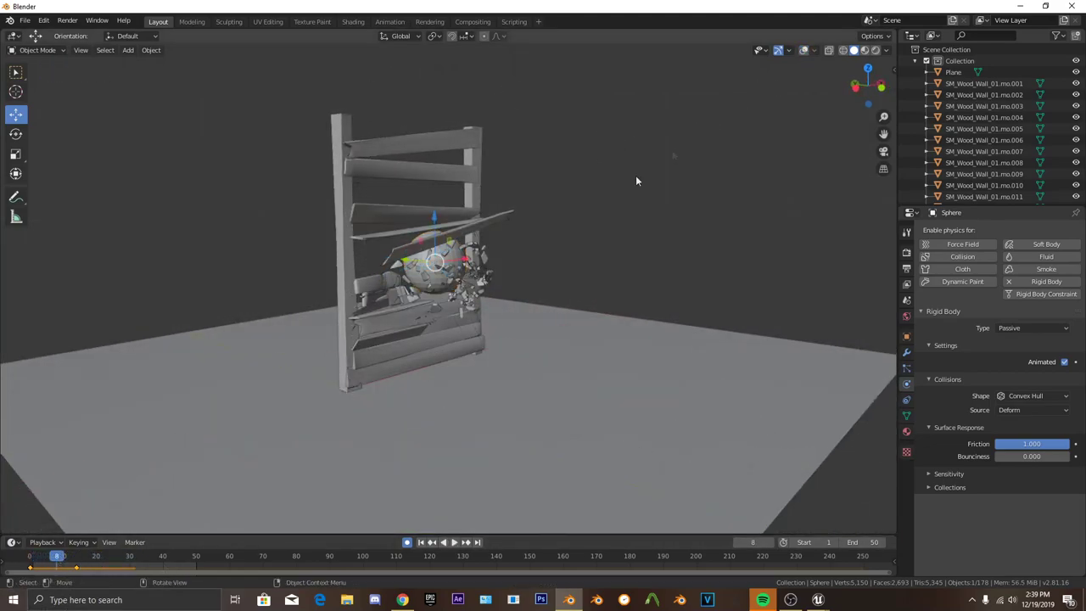
# Play the looping simulation and examine the shattering planks up close, from farther away and from different sides.
pyautogui.scroll(3, 636, 180)
pyautogui.moveTo(636, 181); pyautogui.dragTo(531, 432, button='middle')
pyautogui.press('space')
pyautogui.scroll(-5, 532, 301)
pyautogui.scroll(3, 490, 294)
pyautogui.scroll(5, 357, 328)
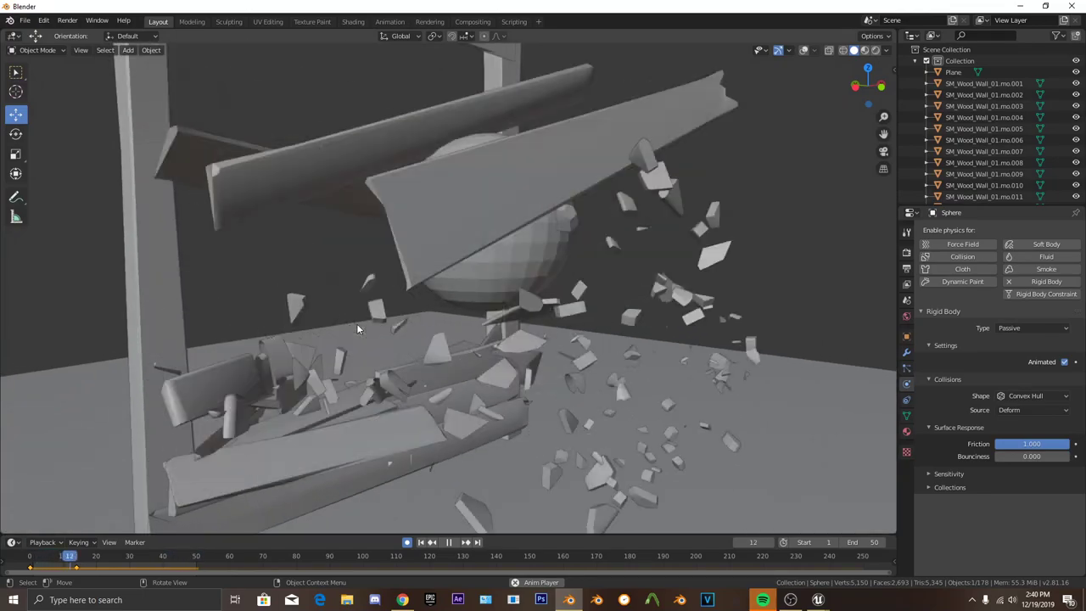
pyautogui.scroll(-5, 357, 329)
pyautogui.moveTo(357, 328); pyautogui.dragTo(502, 331, button='middle')
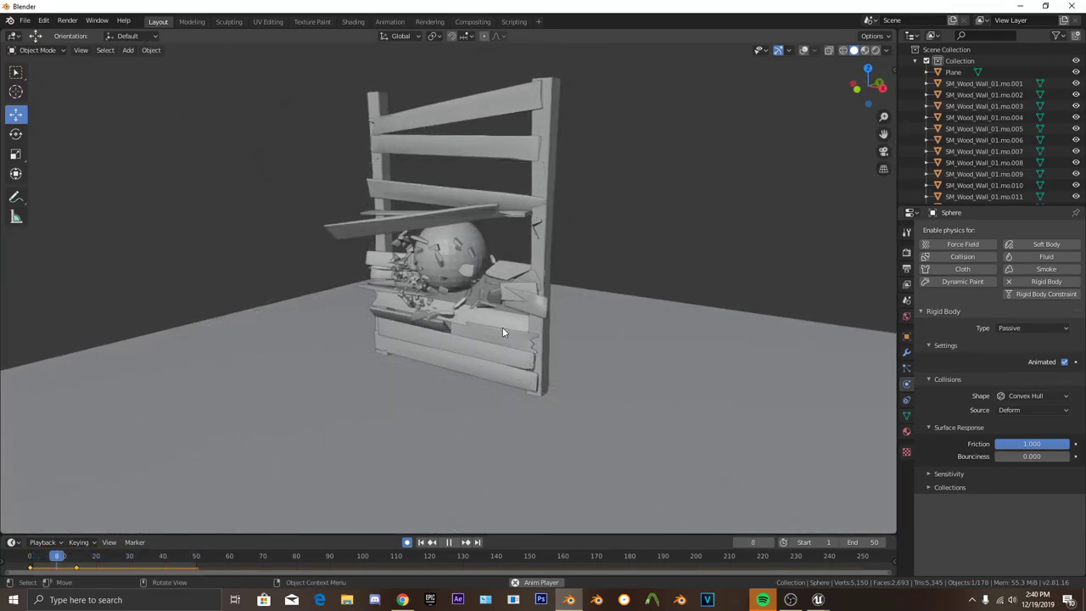
pyautogui.moveTo(503, 328); pyautogui.dragTo(310, 322, button='middle')
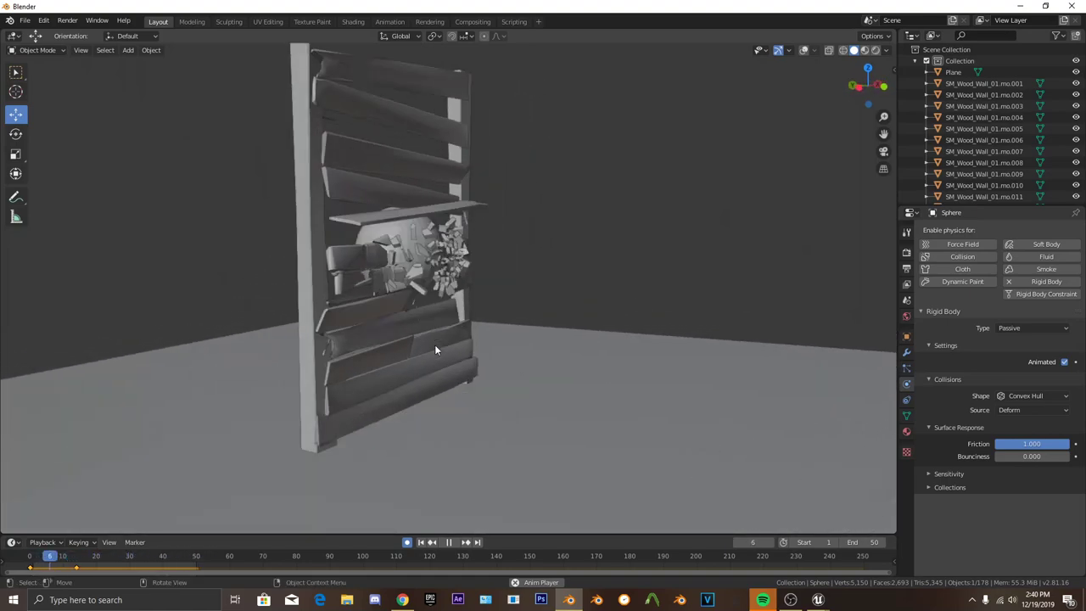